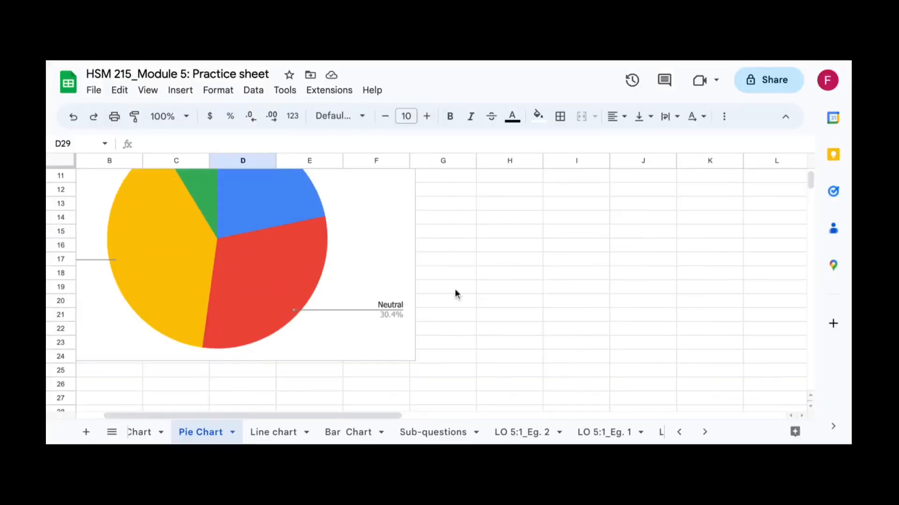
Step: Look over the charts on the Pie Chart, Line chart and Bar Chart sheets
scroll(534, 336, "up", 2)
scroll(535, 336, "down", 1)
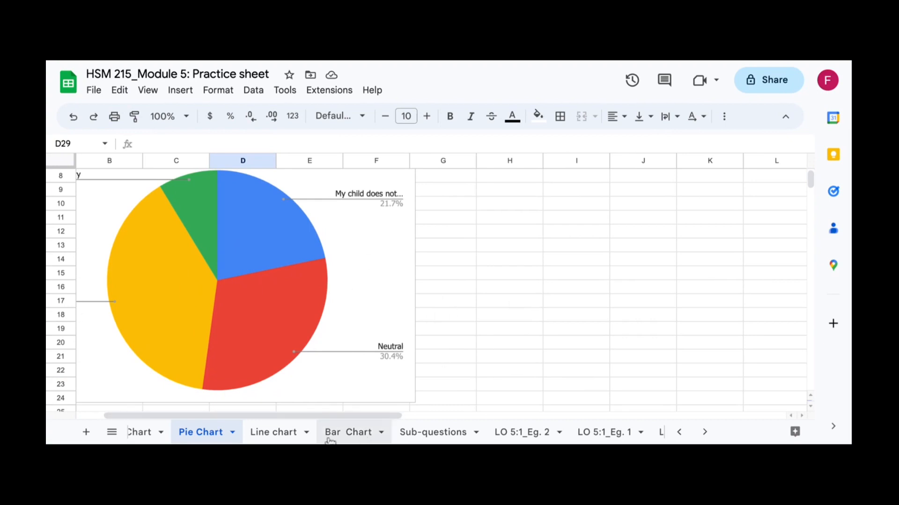
left_click(277, 435)
scroll(457, 287, "down", 2)
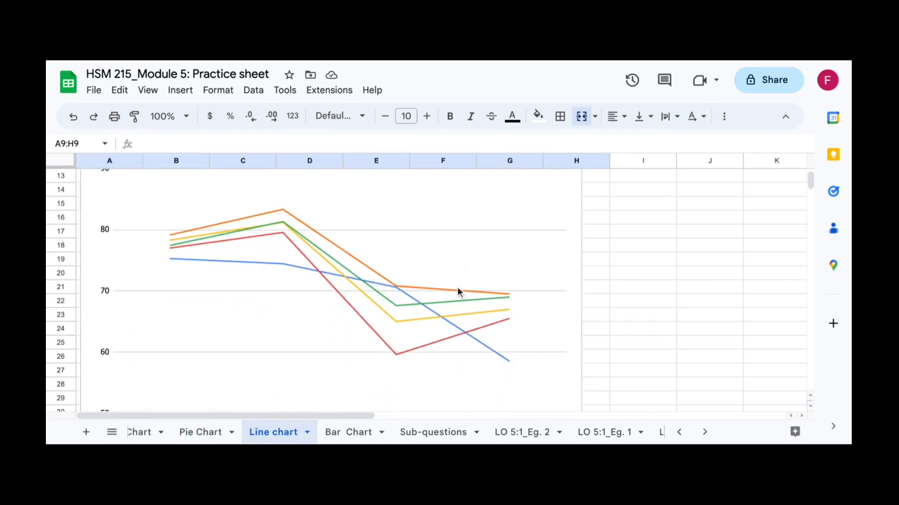
left_click(350, 432)
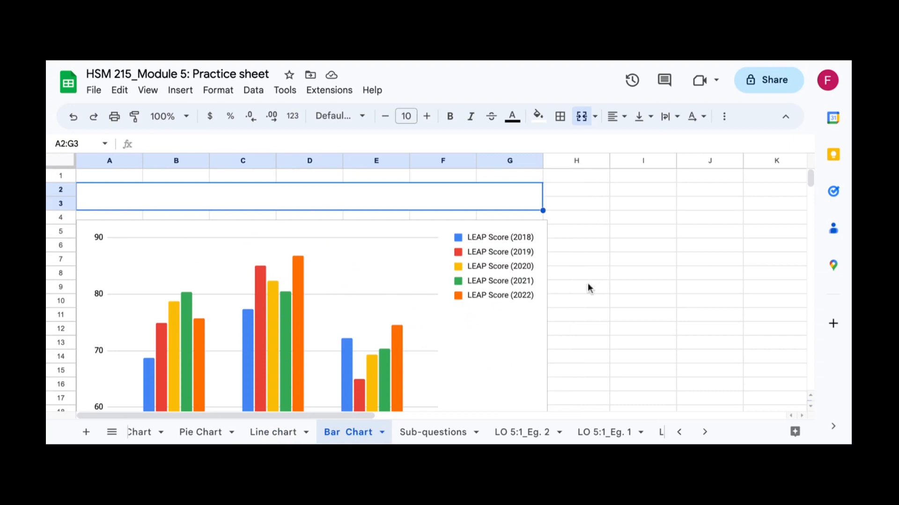
scroll(587, 287, "down", 2)
scroll(588, 287, "up", 2)
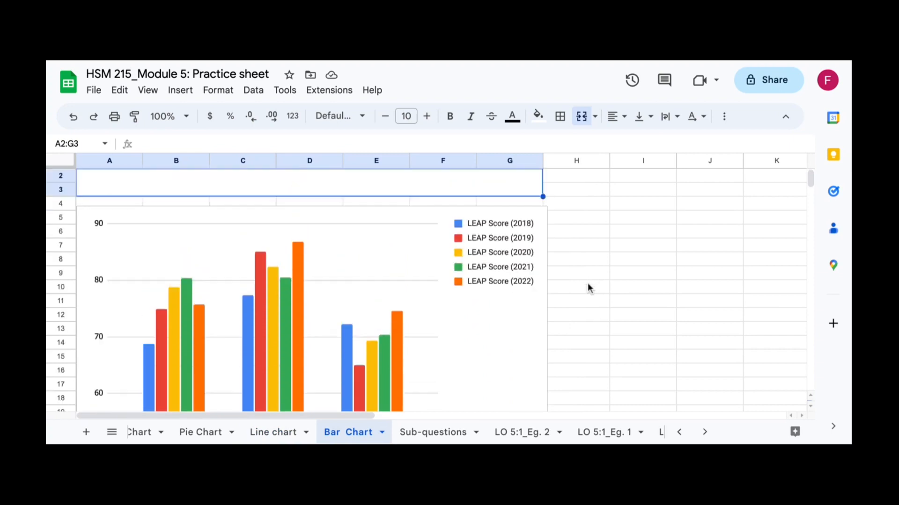
Step: Return to the Line chart sheet and examine the chart's legend, lines and category labels
left_click(272, 439)
scroll(499, 279, "up", 3)
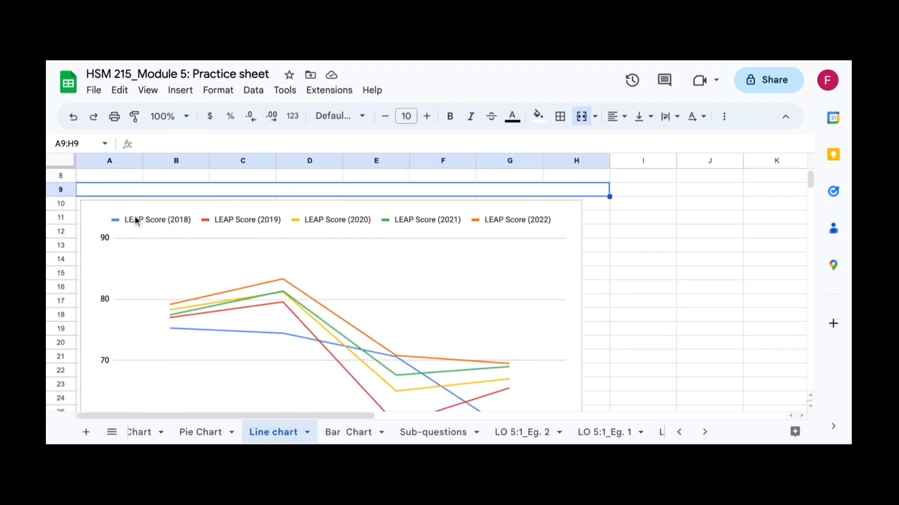
scroll(490, 270, "up", 2)
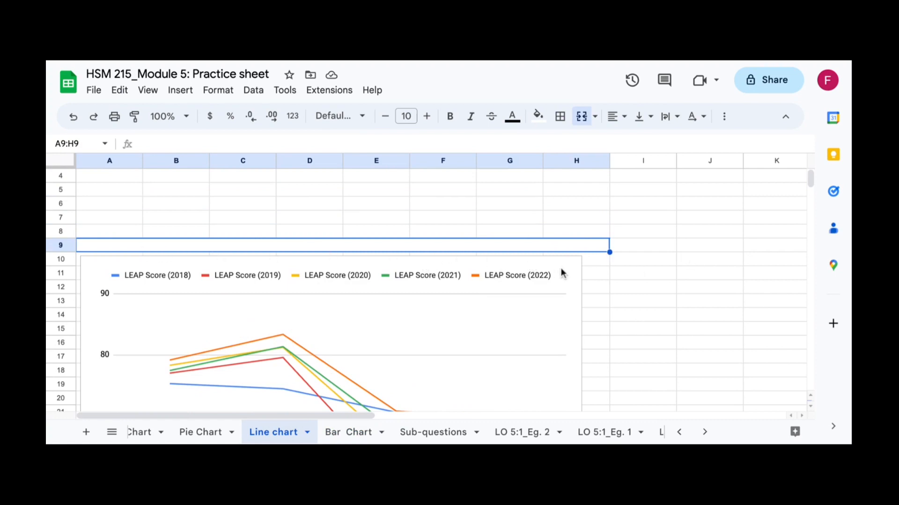
scroll(562, 273, "down", 5)
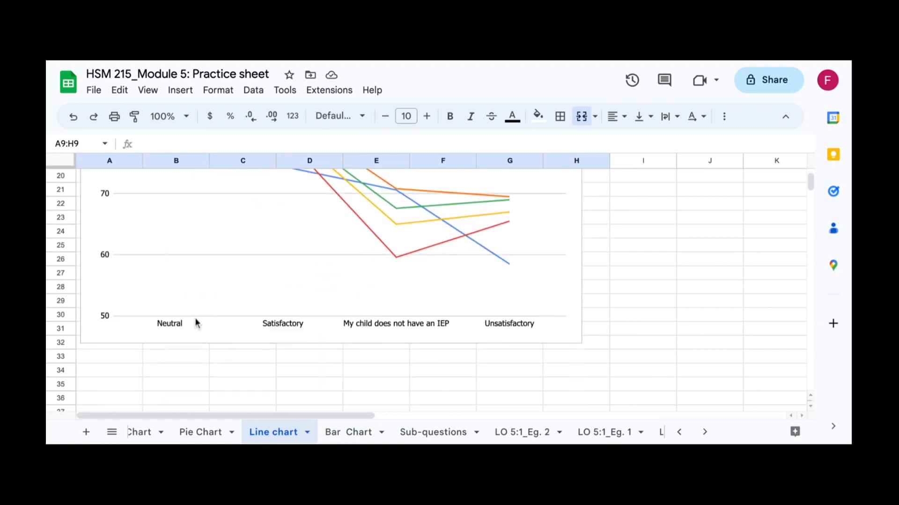
scroll(306, 334, "up", 4)
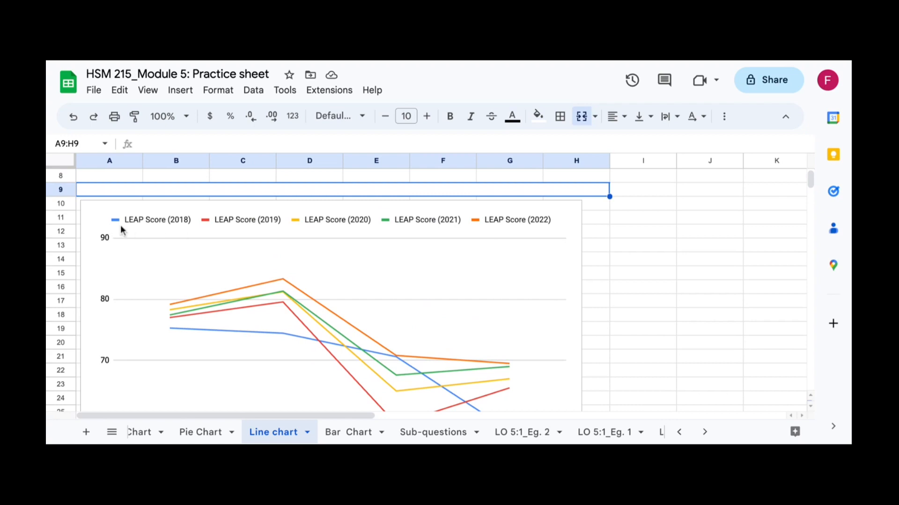
scroll(423, 273, "down", 2)
scroll(423, 273, "up", 2)
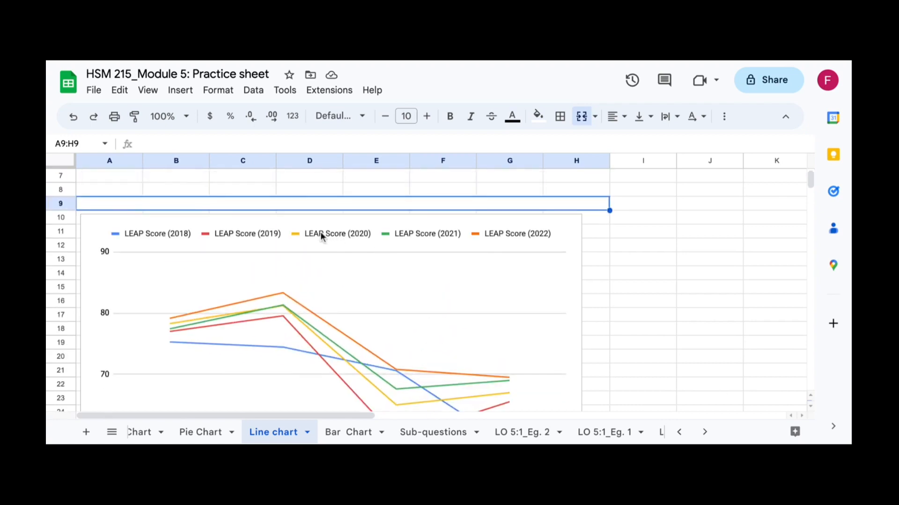
double_click(320, 232)
left_click(363, 193)
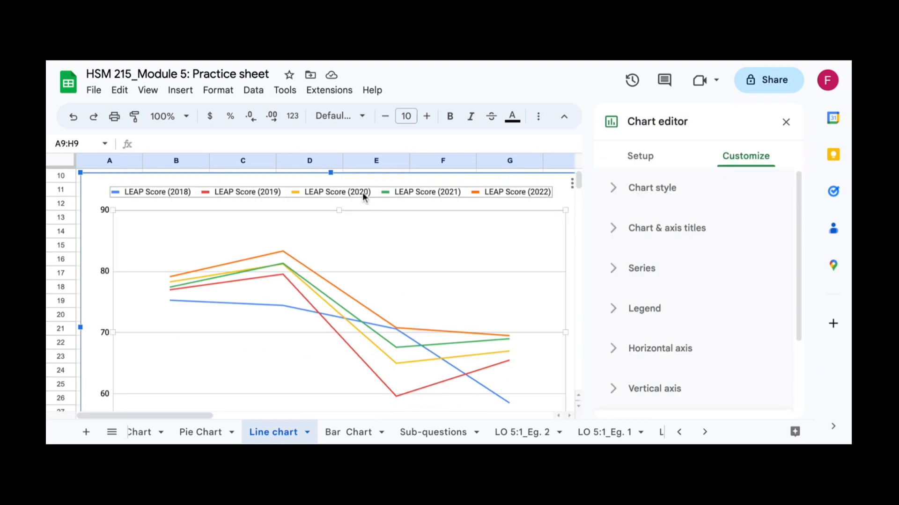
scroll(686, 259, "down", 3)
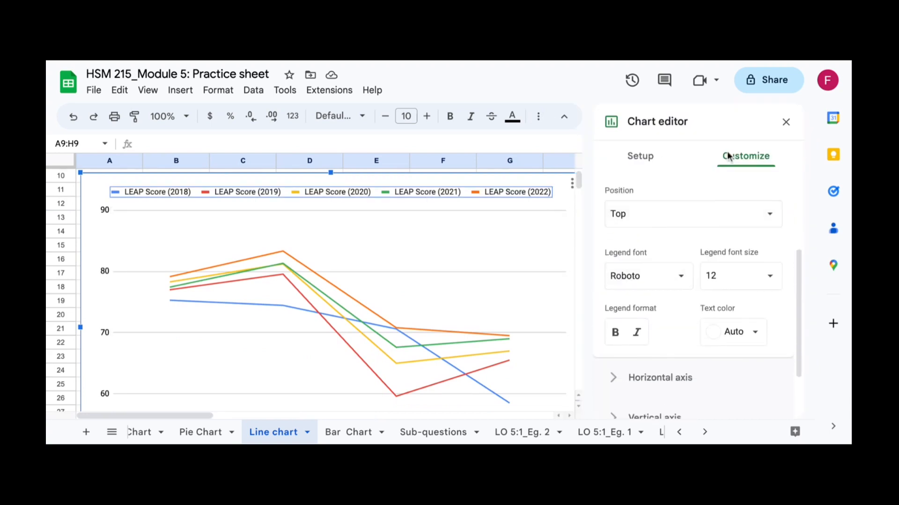
left_click(787, 123)
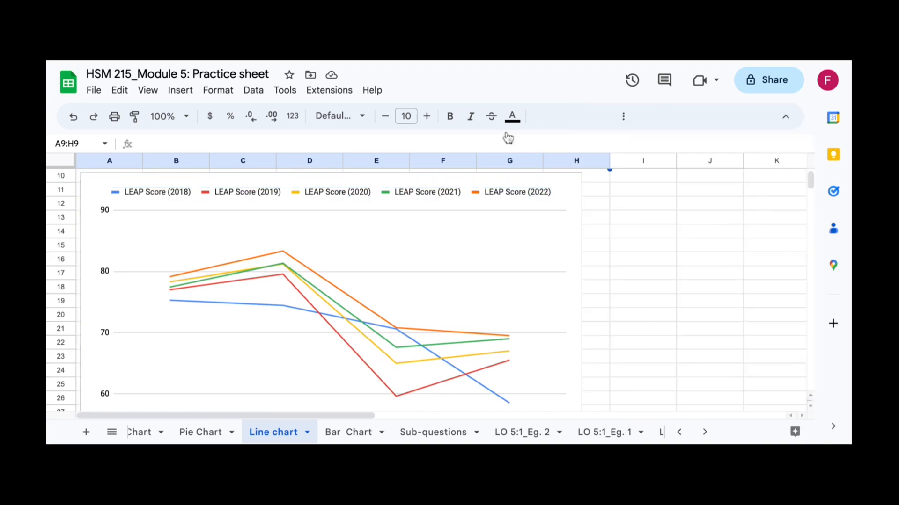
Step: Set the line chart's legend position to Right and review the chart with the moved legend
double_click(440, 193)
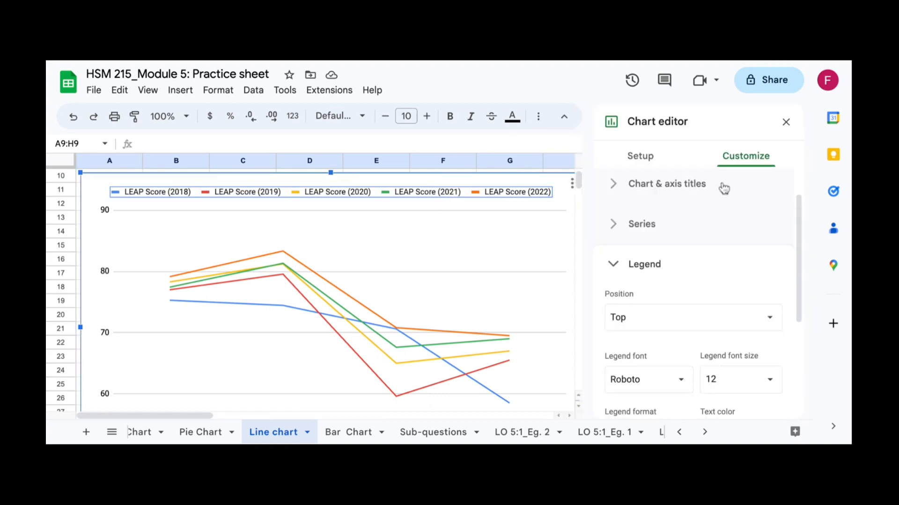
left_click(672, 304)
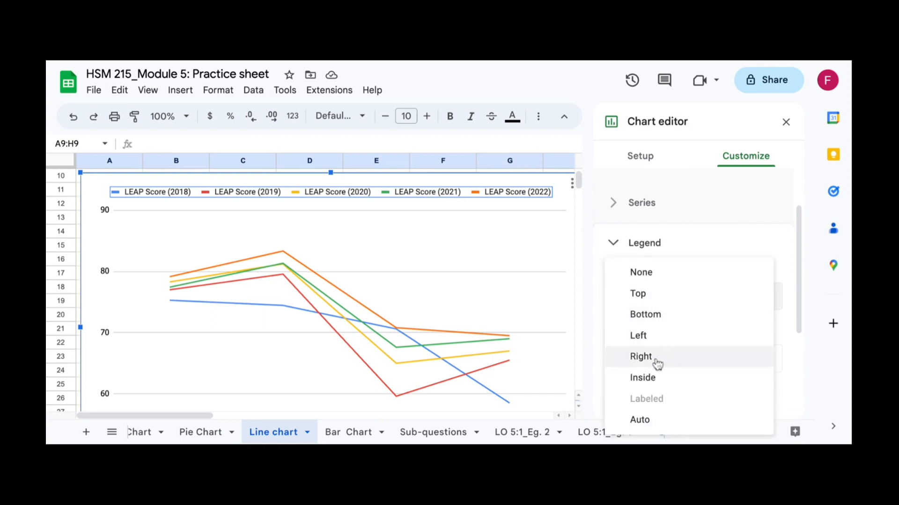
left_click(640, 357)
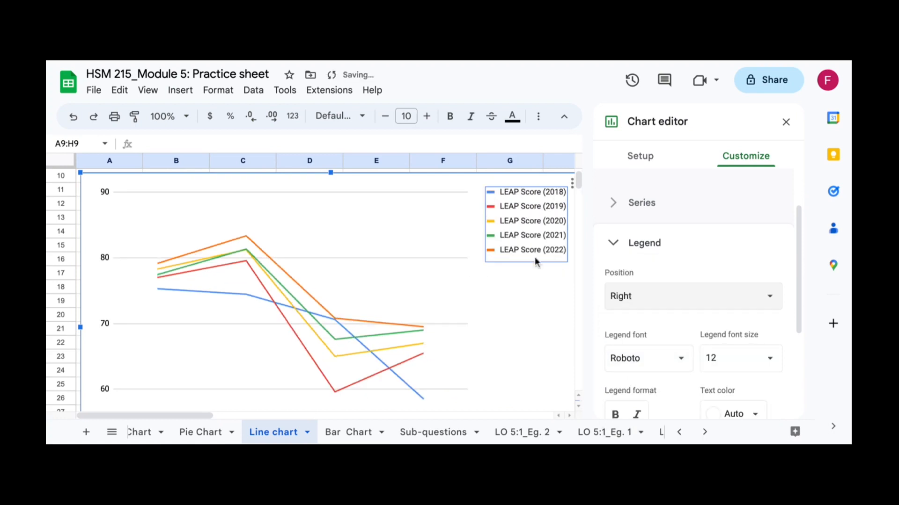
scroll(409, 289, "down", 1)
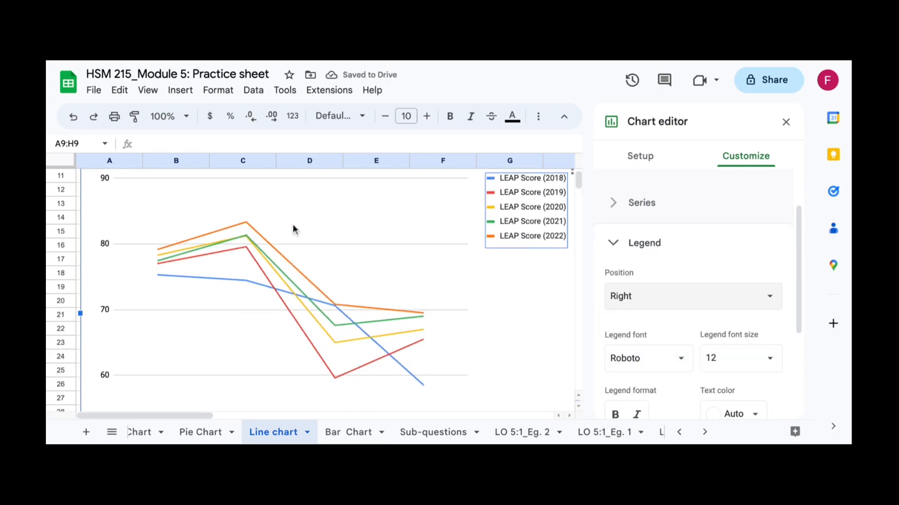
scroll(454, 293, "down", 5)
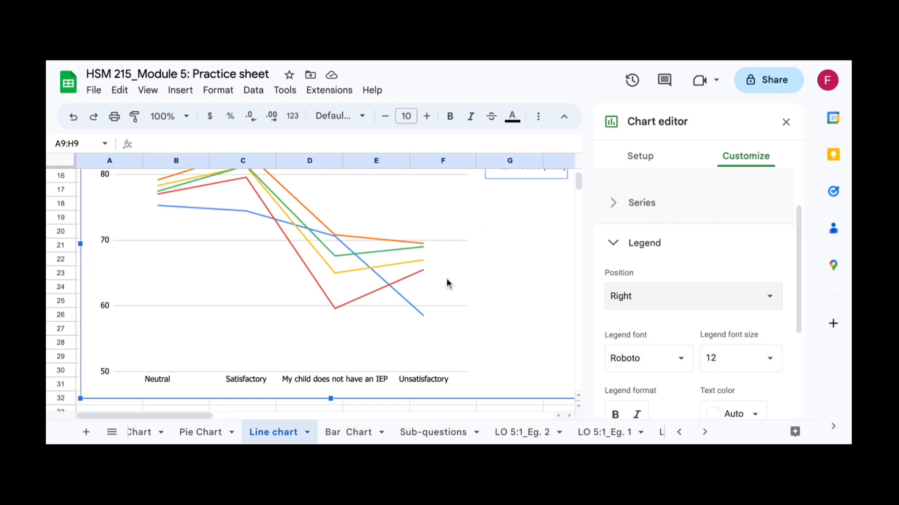
scroll(481, 295, "up", 5)
scroll(481, 295, "up", 2)
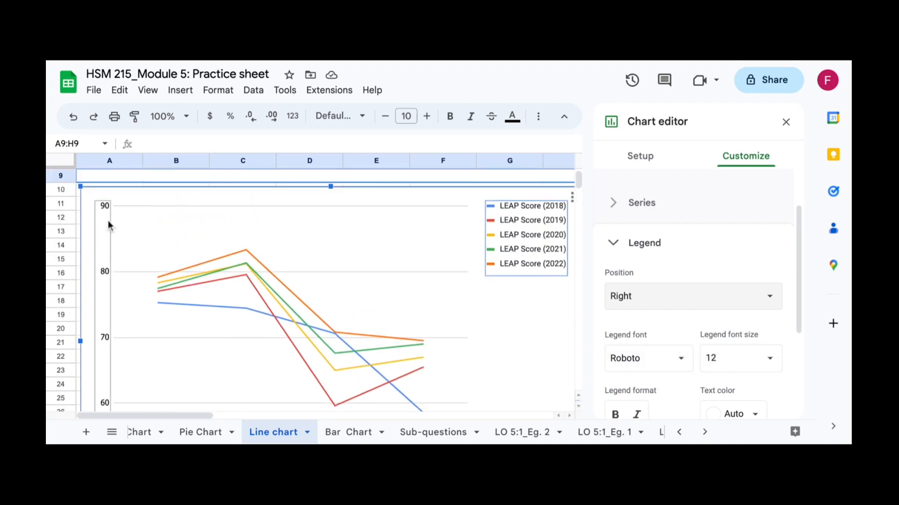
Step: Set the line chart's legend font size to 14 and close the chart editor
left_click(776, 360)
left_click(739, 206)
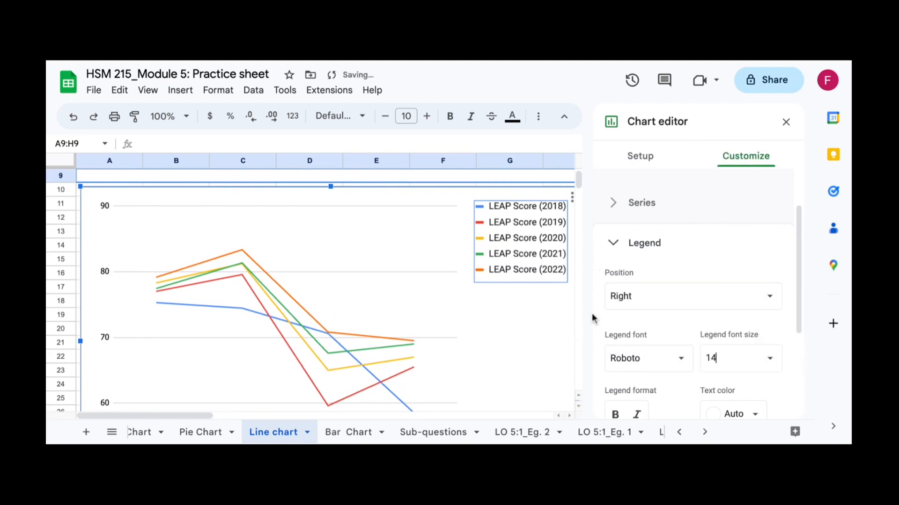
scroll(464, 349, "down", 1)
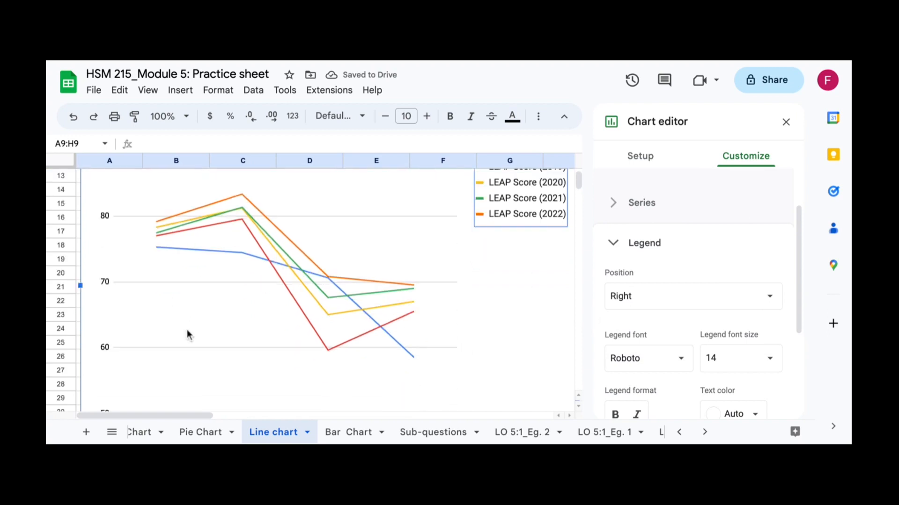
left_click(786, 122)
scroll(475, 272, "up", 2)
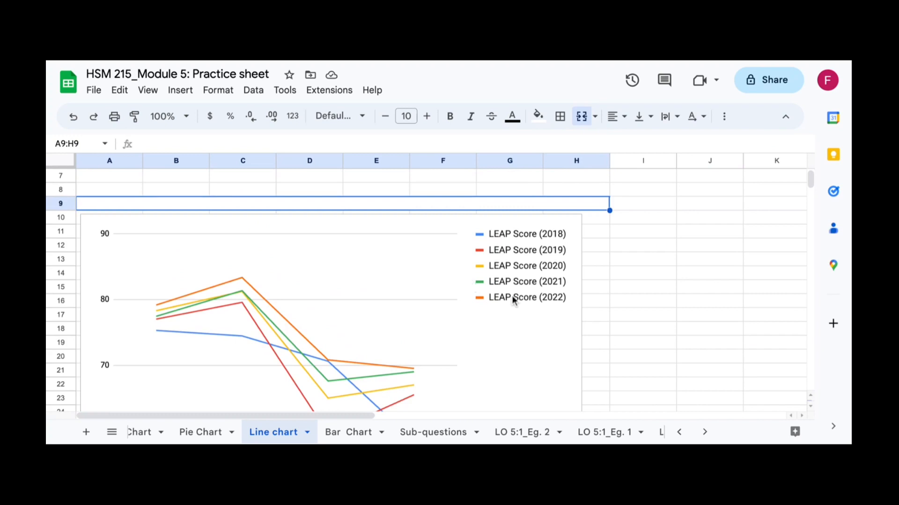
Step: On the Bar Chart sheet, set the chart's legend font size to 14 and close the chart editor
left_click(347, 432)
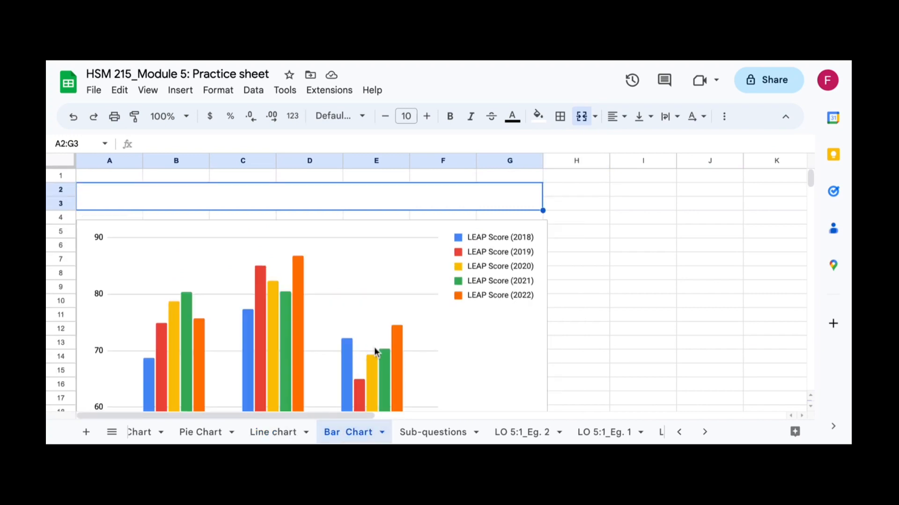
scroll(374, 350, "down", 1)
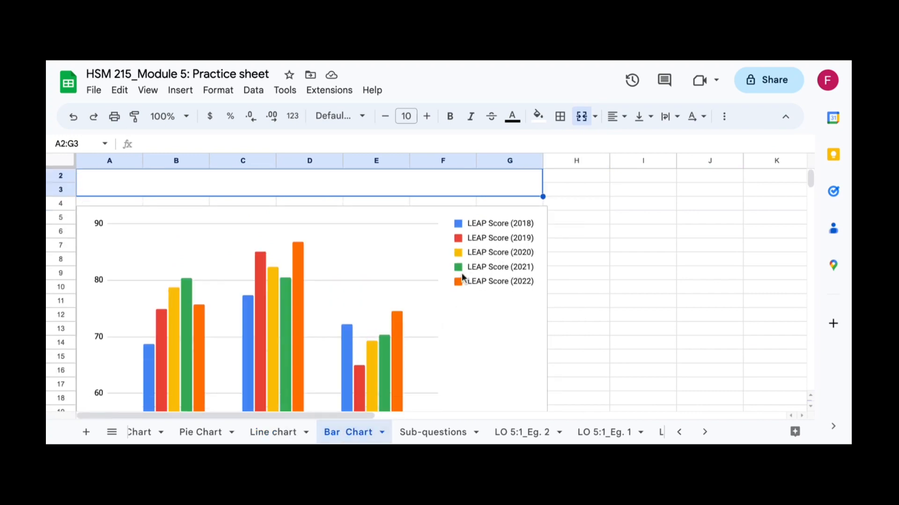
double_click(477, 271)
left_click(482, 237)
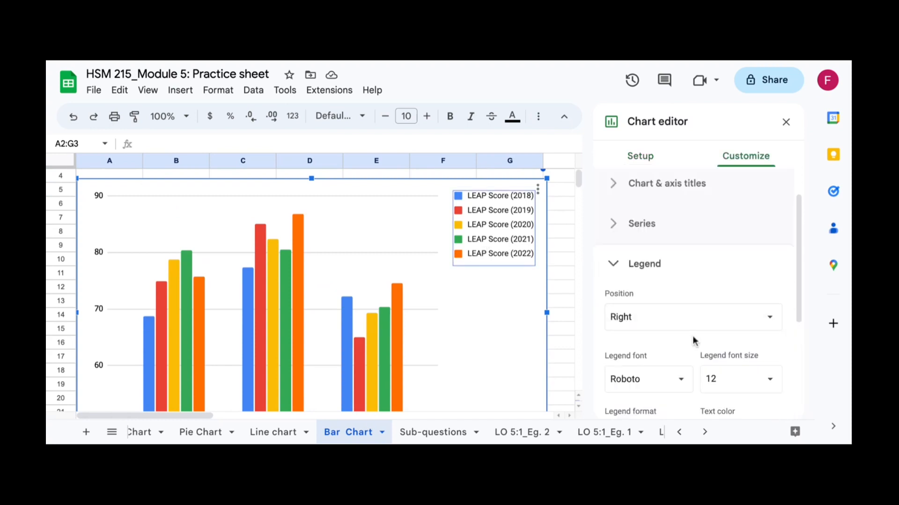
scroll(692, 341, "down", 1)
left_click(772, 340)
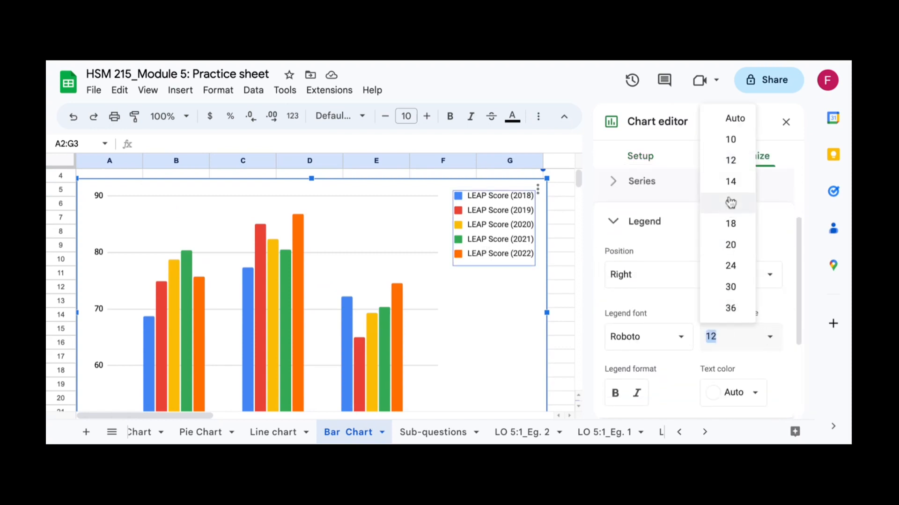
left_click(732, 182)
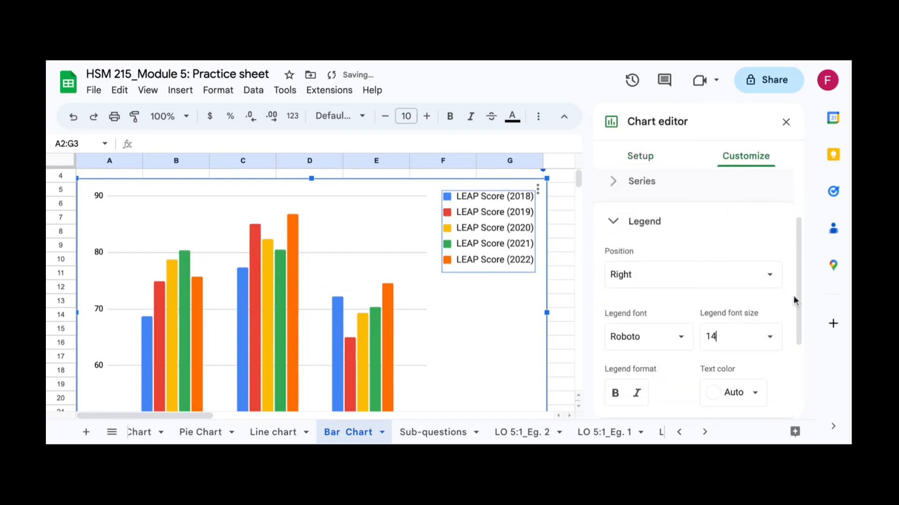
left_click(786, 122)
Step: Set the minimum of the bar chart's vertical axis to 60, close the chart editor and review the chart
scroll(432, 290, "down", 1)
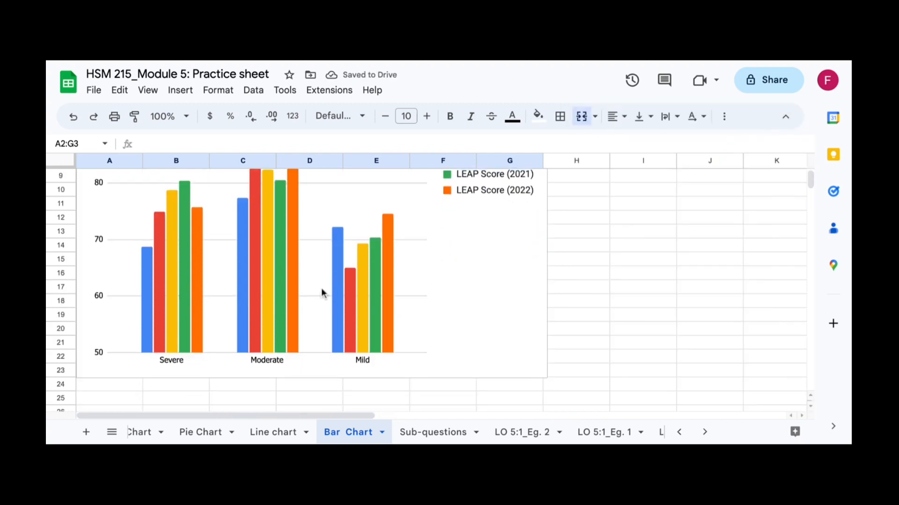
scroll(276, 339, "up", 2)
scroll(276, 339, "down", 1)
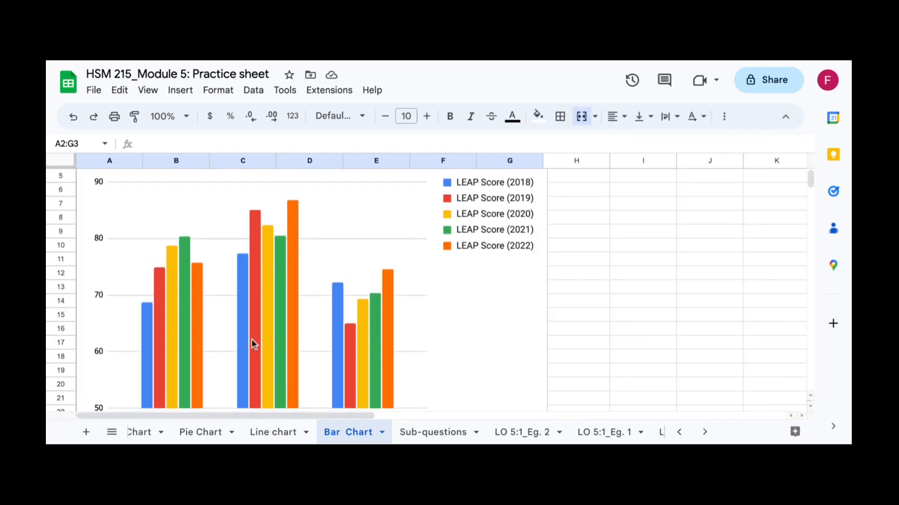
scroll(207, 355, "down", 1)
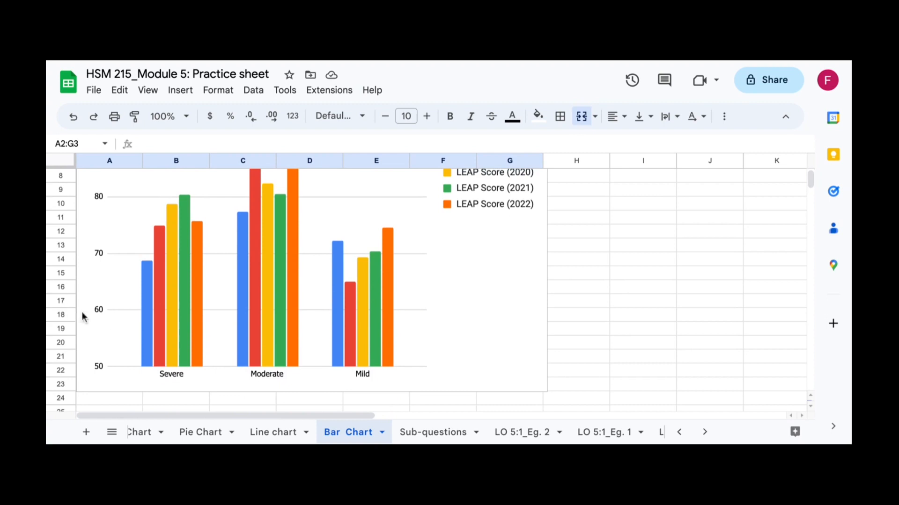
double_click(100, 311)
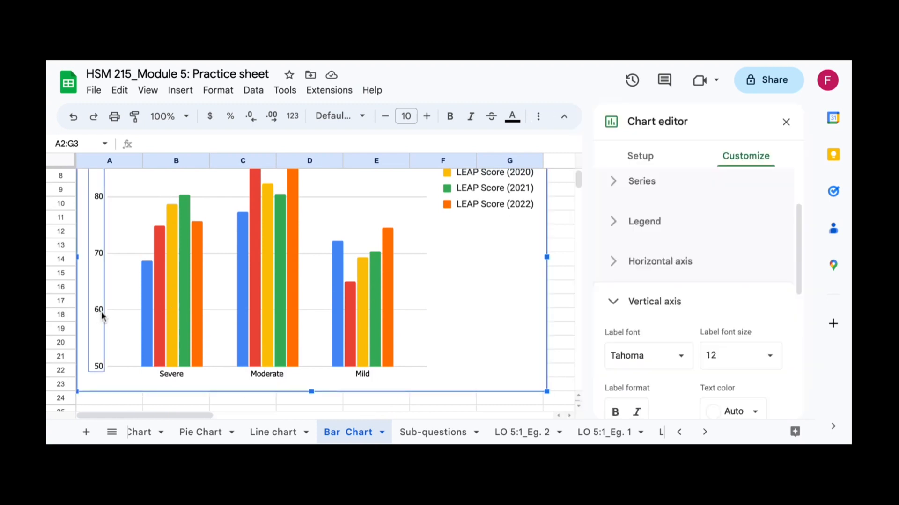
scroll(728, 341, "down", 5)
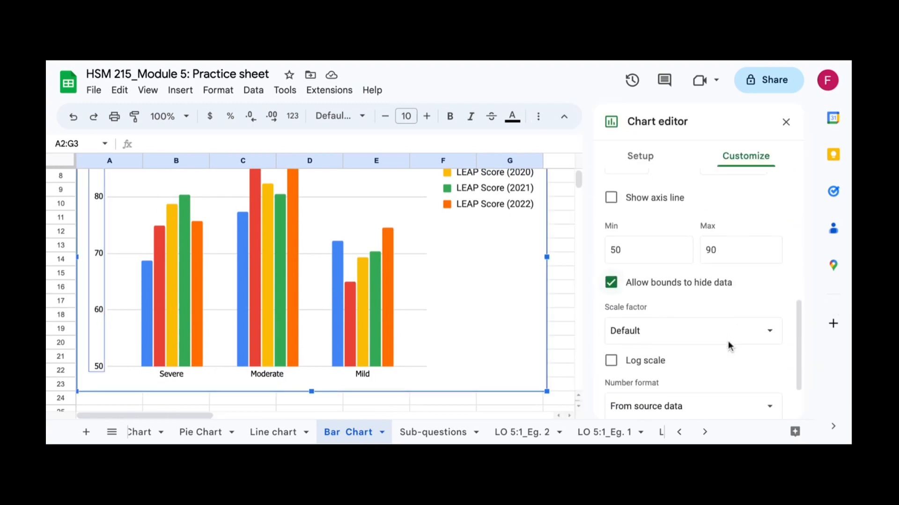
left_click(613, 250)
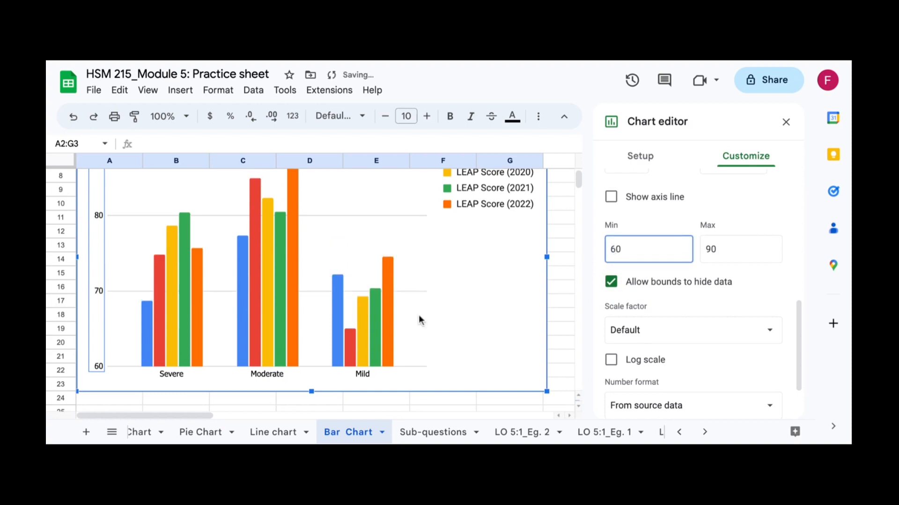
left_click(786, 123)
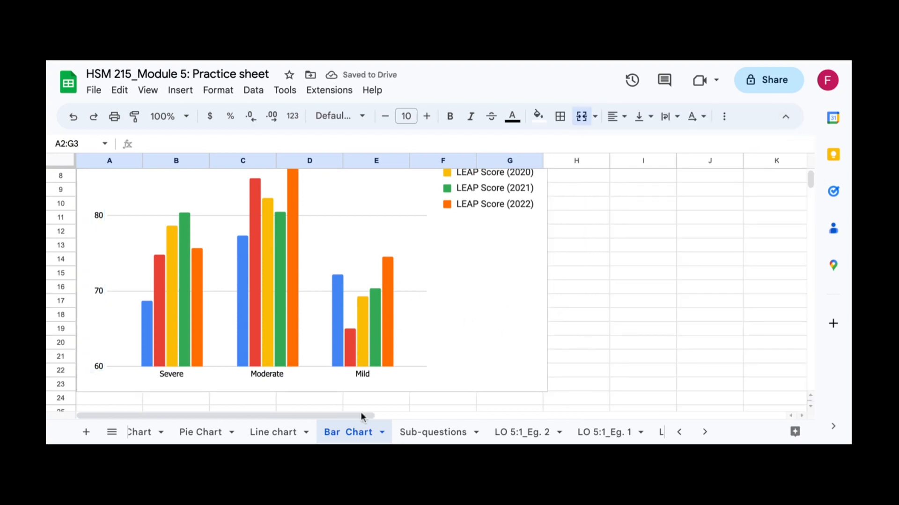
scroll(296, 354, "up", 1)
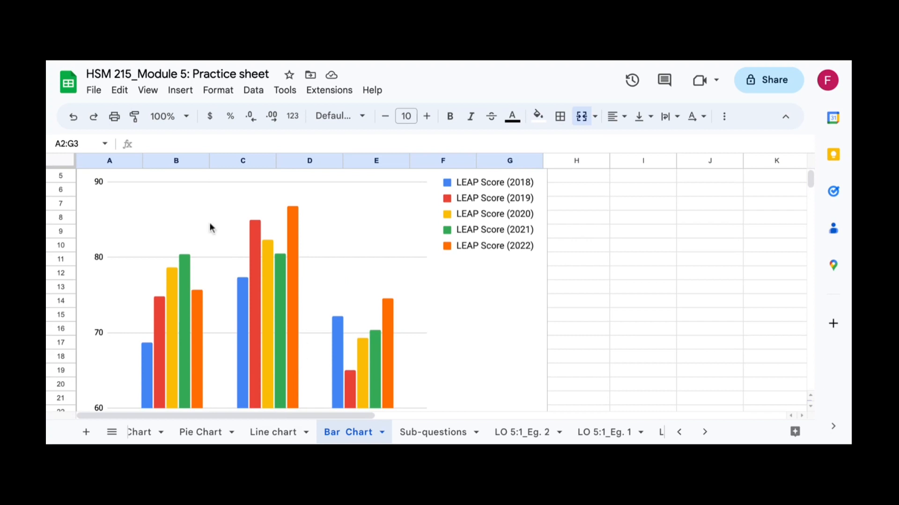
scroll(368, 320, "up", 1)
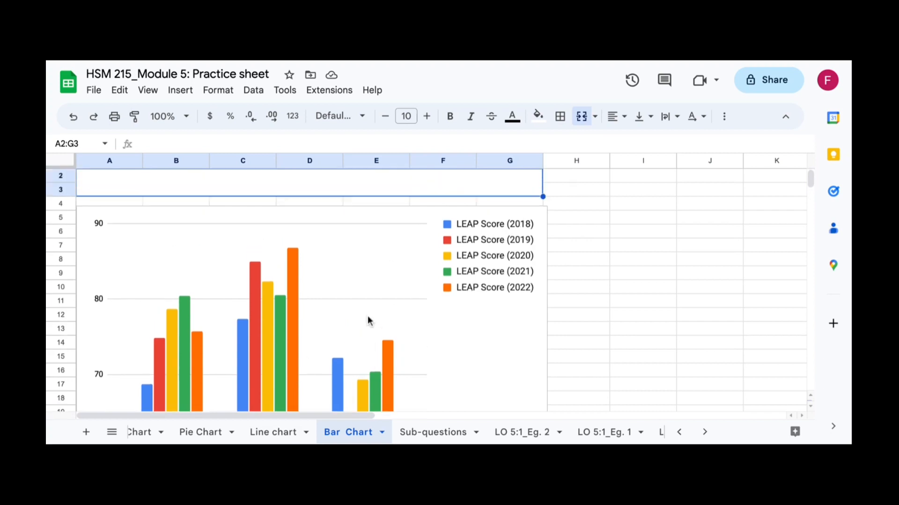
Step: Review the bar, pie and line charts on their sheets, ending with the line chart's gridlines and axis labels
scroll(368, 321, "down", 1)
scroll(367, 315, "down", 1)
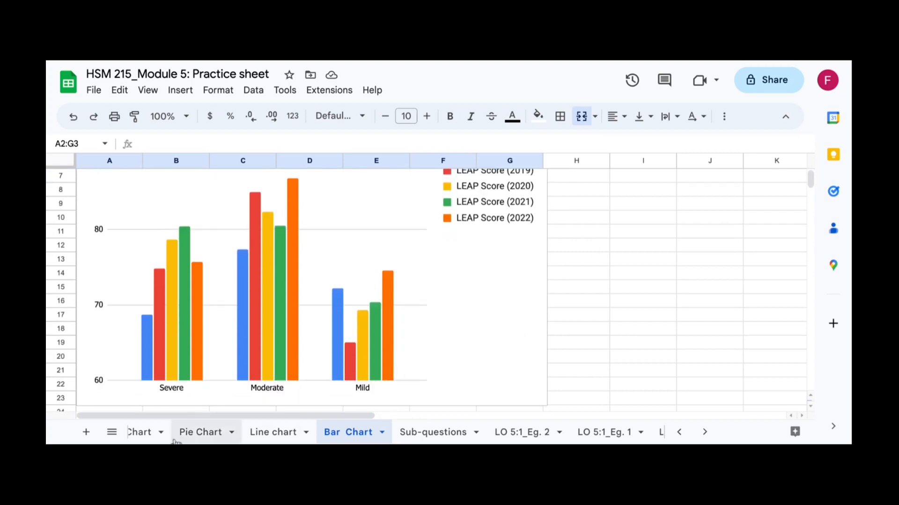
scroll(347, 371, "up", 2)
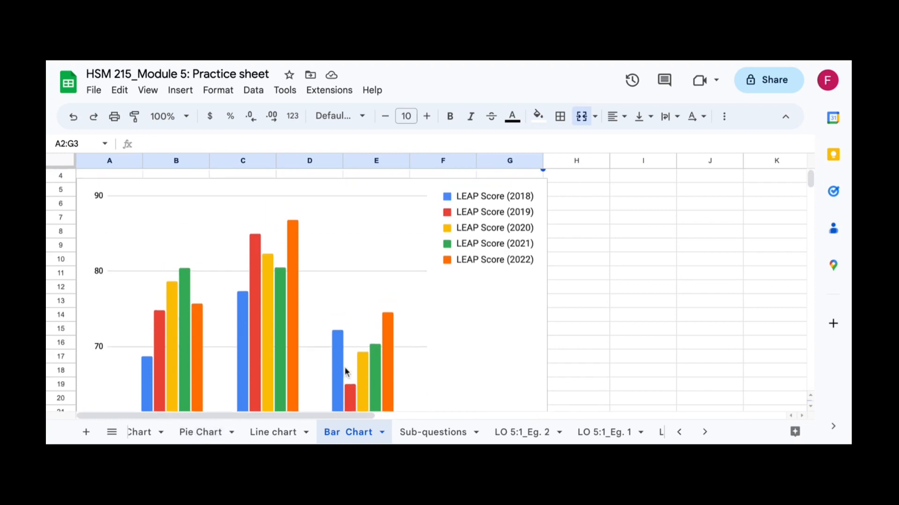
left_click(198, 434)
left_click(280, 433)
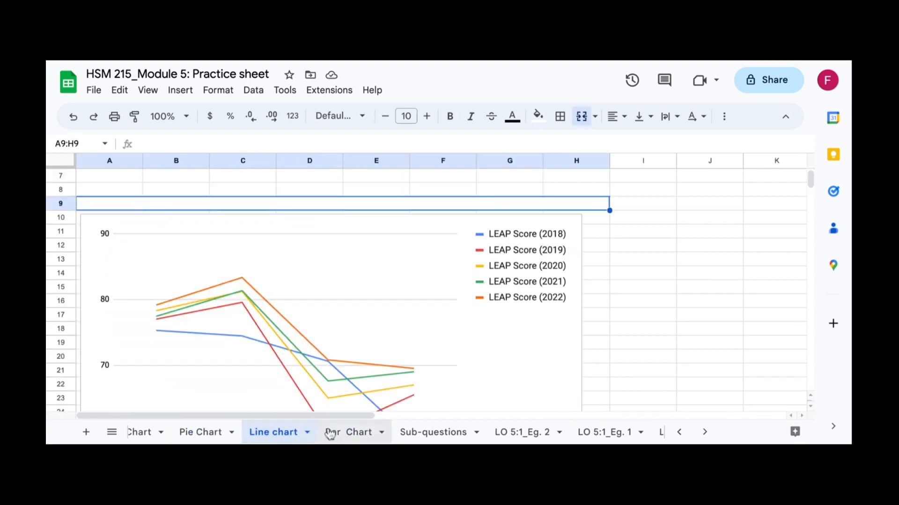
left_click(356, 432)
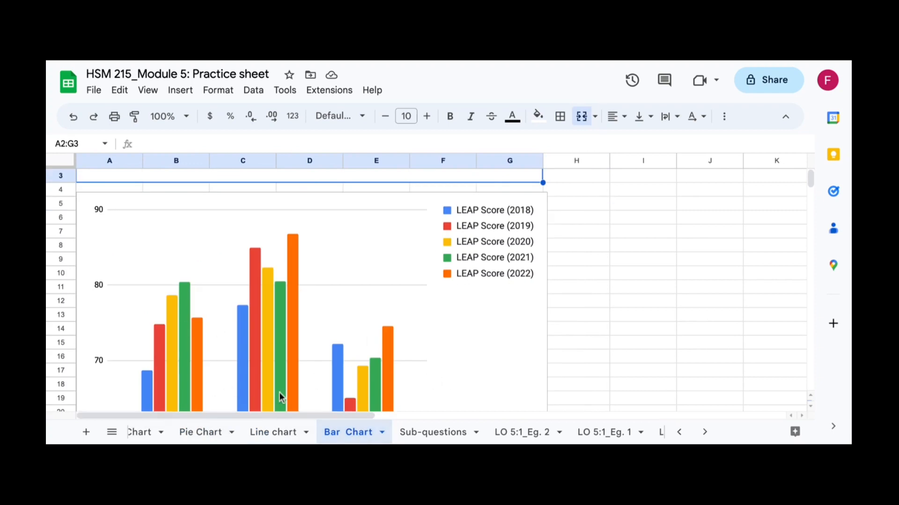
left_click(187, 434)
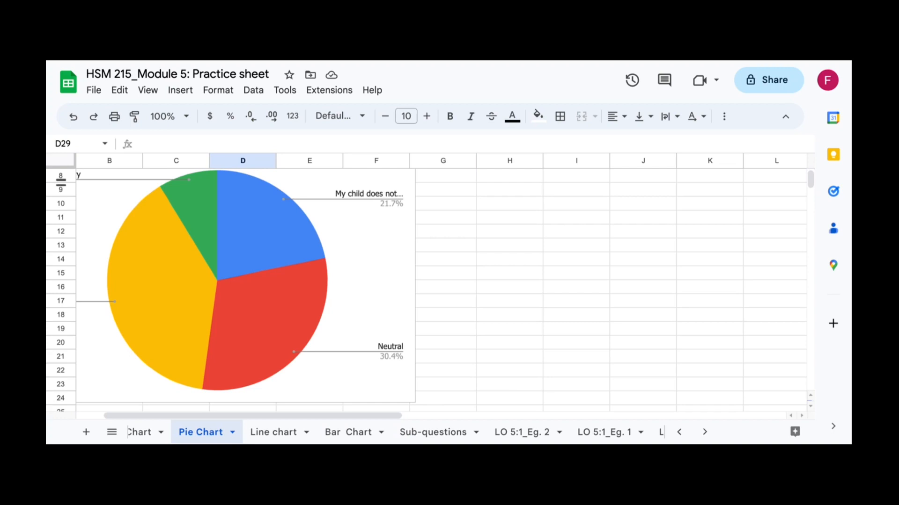
left_click(273, 432)
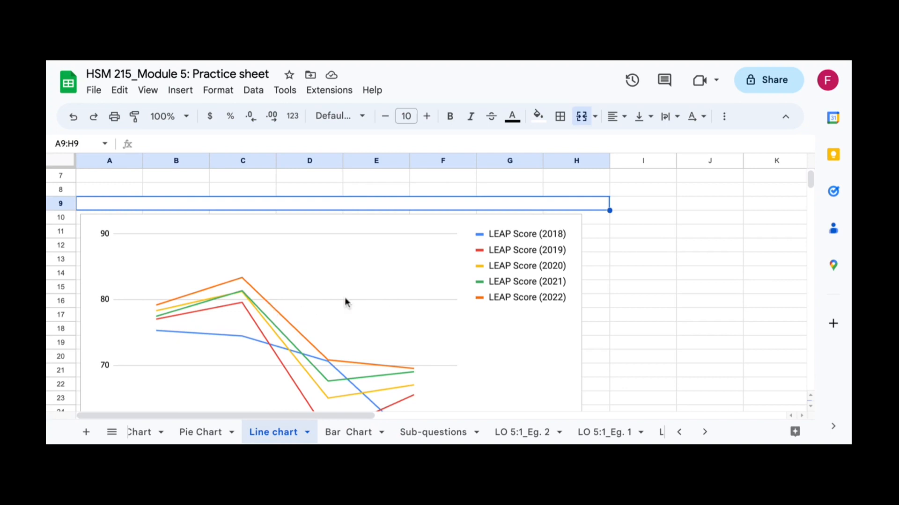
scroll(349, 319, "down", 3)
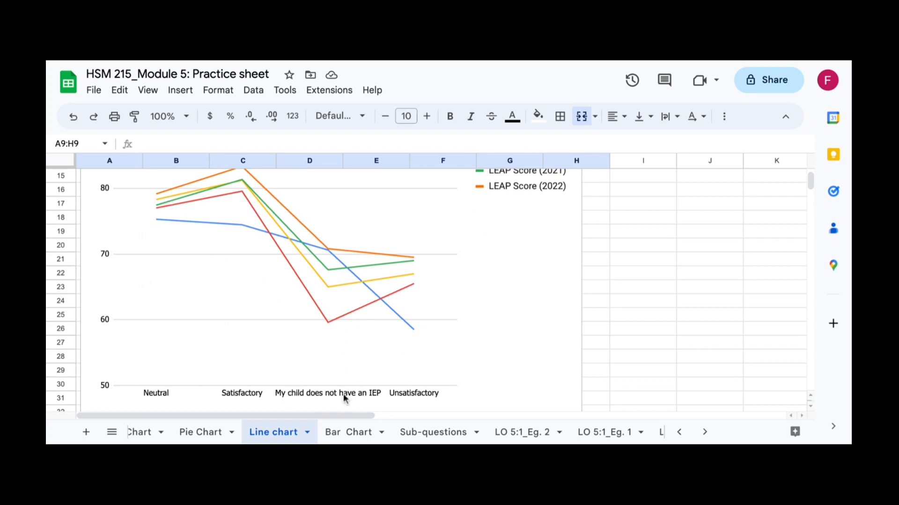
scroll(395, 358, "up", 2)
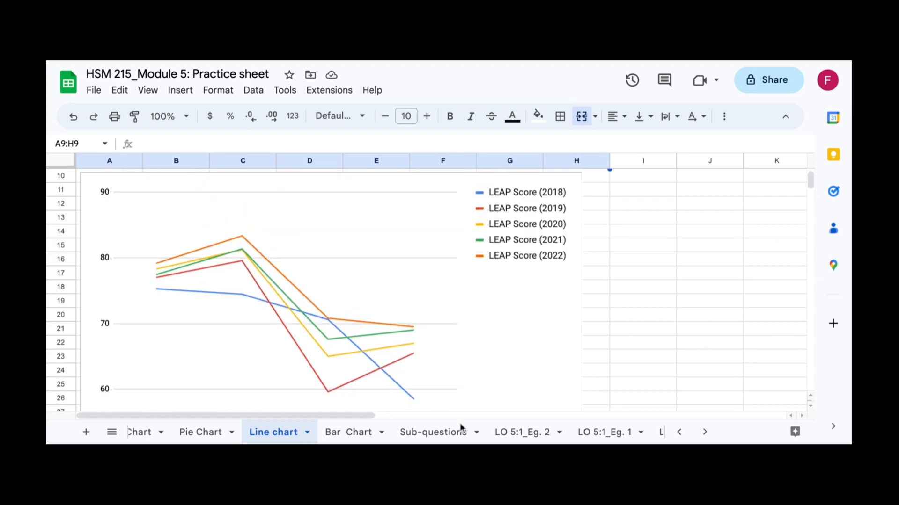
Step: Try white as the color of the line chart's major gridlines and close the chart editor
double_click(378, 257)
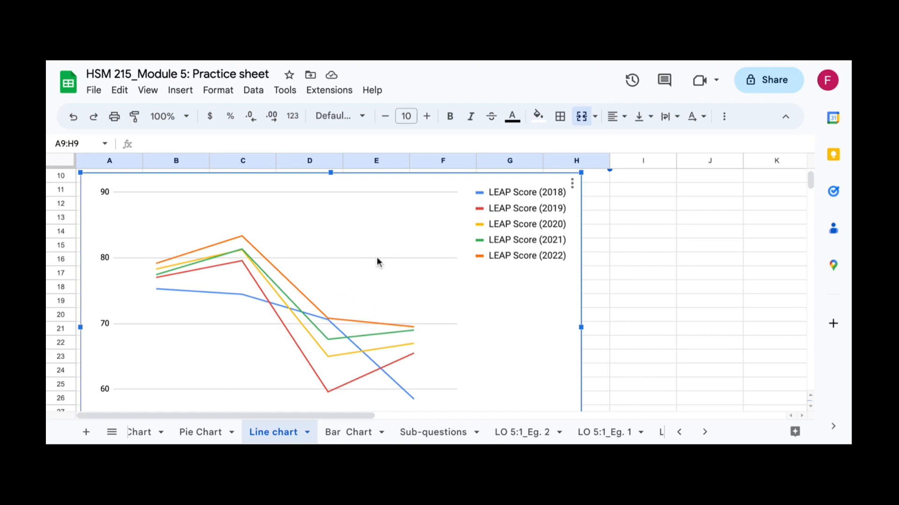
scroll(695, 318, "down", 1)
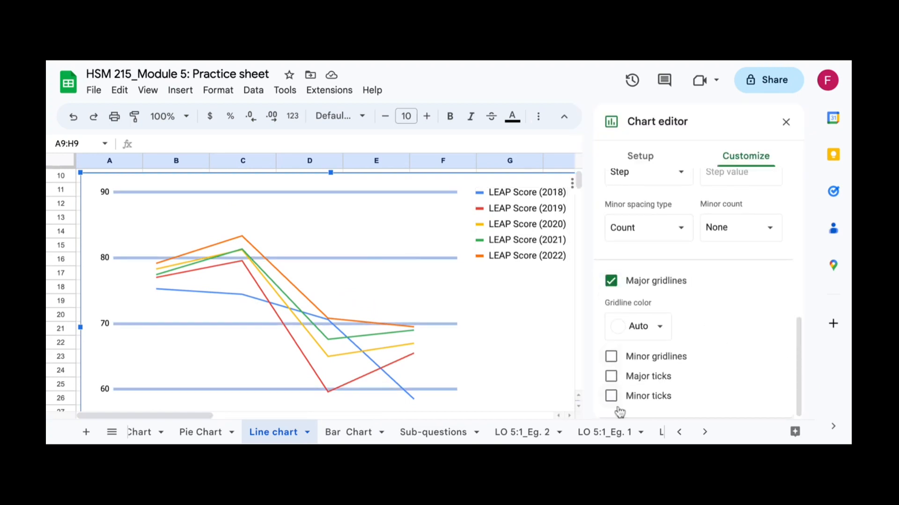
left_click(662, 333)
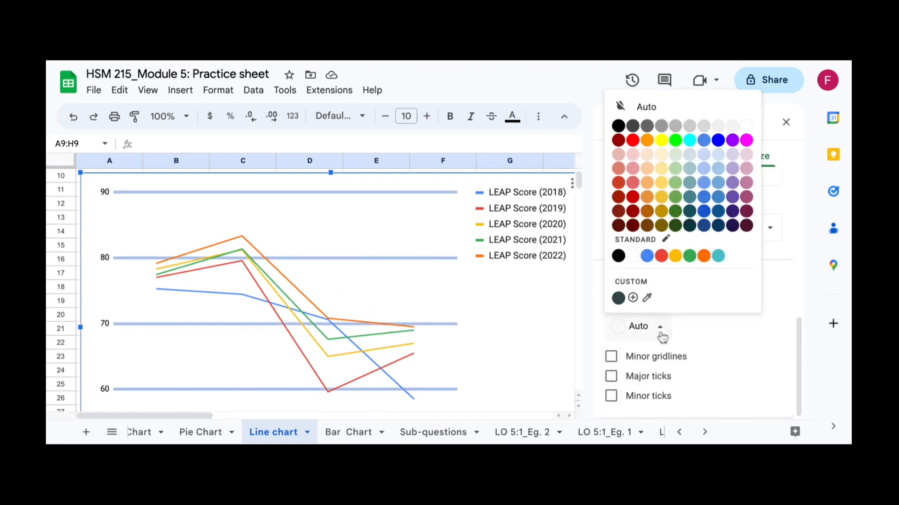
left_click(748, 126)
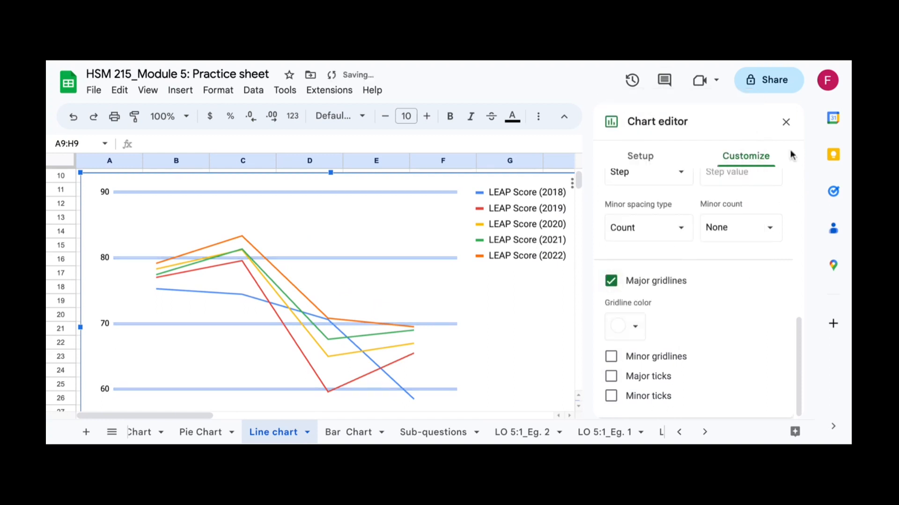
left_click(786, 123)
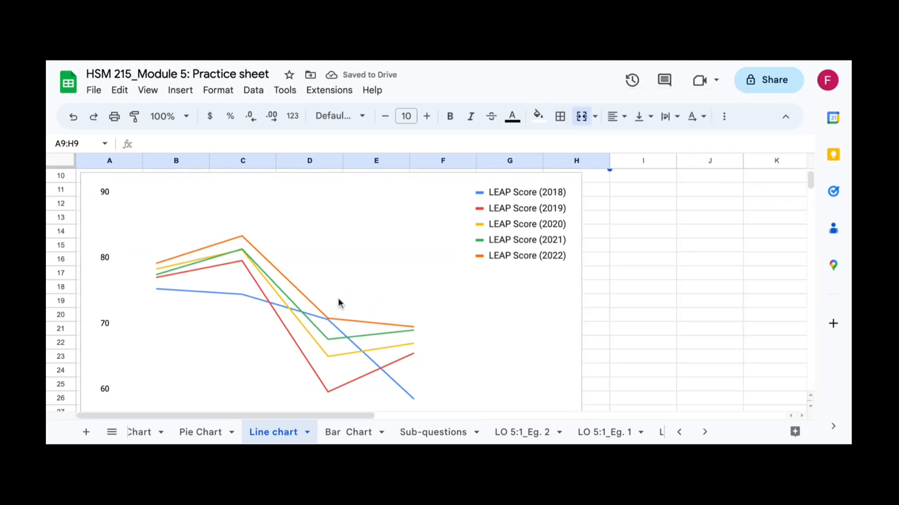
Step: Set the line chart's major gridline color to light gray and close the chart editor
double_click(254, 234)
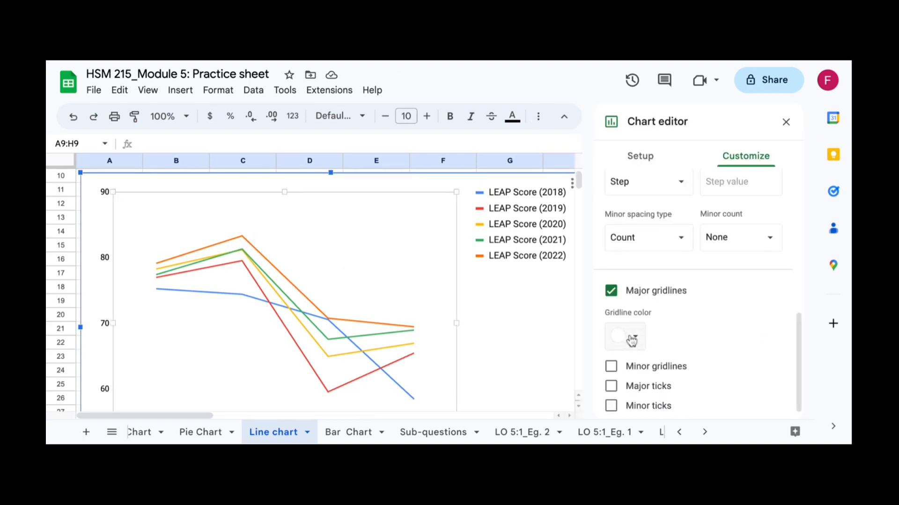
left_click(630, 337)
left_click(719, 137)
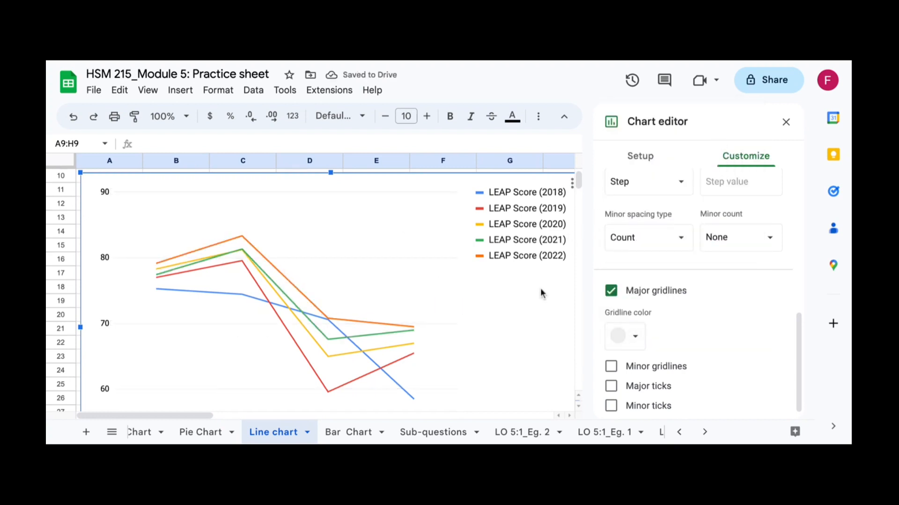
left_click(787, 123)
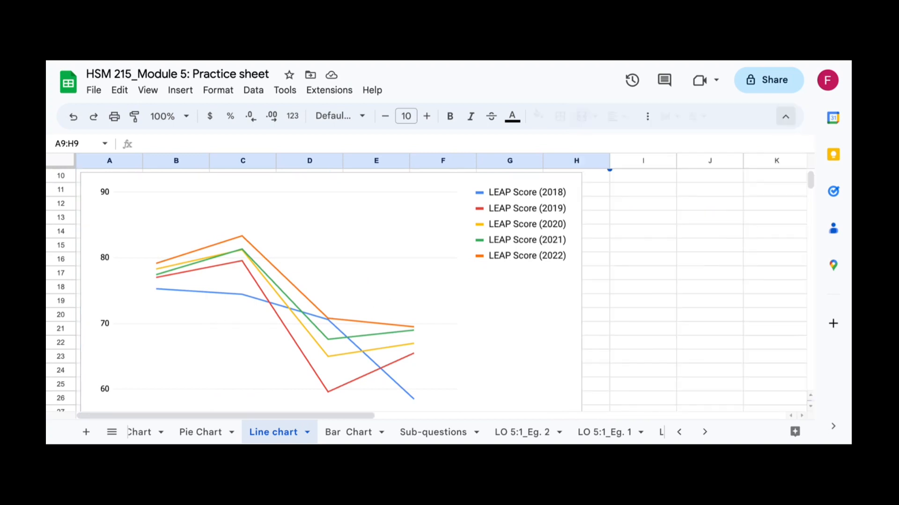
Step: Review the pie, line and bar charts again and return to the pie chart's slices and labels
left_click(202, 433)
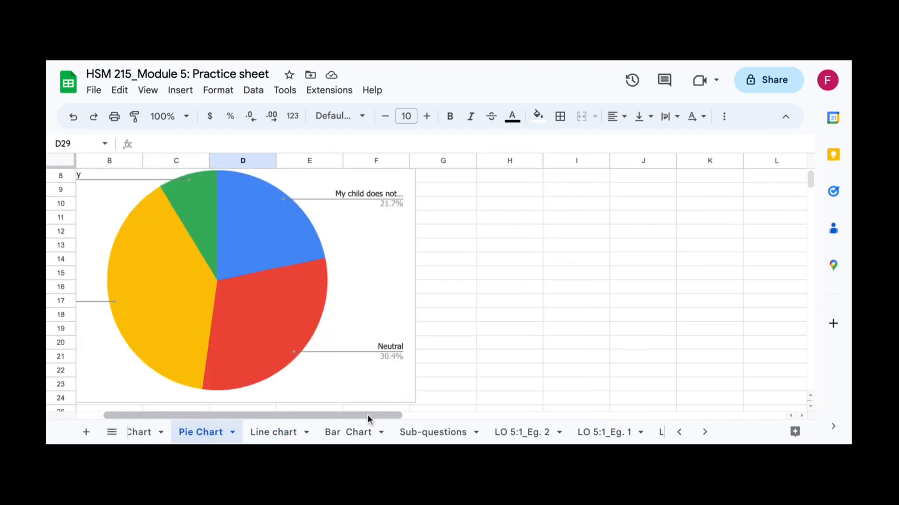
scroll(367, 414, "left", 2)
scroll(339, 318, "up", 2)
scroll(338, 317, "down", 2)
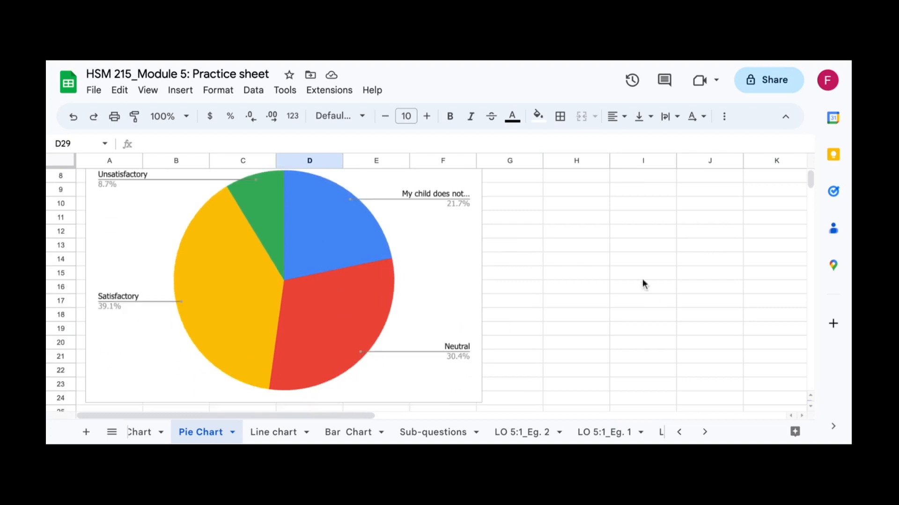
left_click(270, 436)
left_click(352, 435)
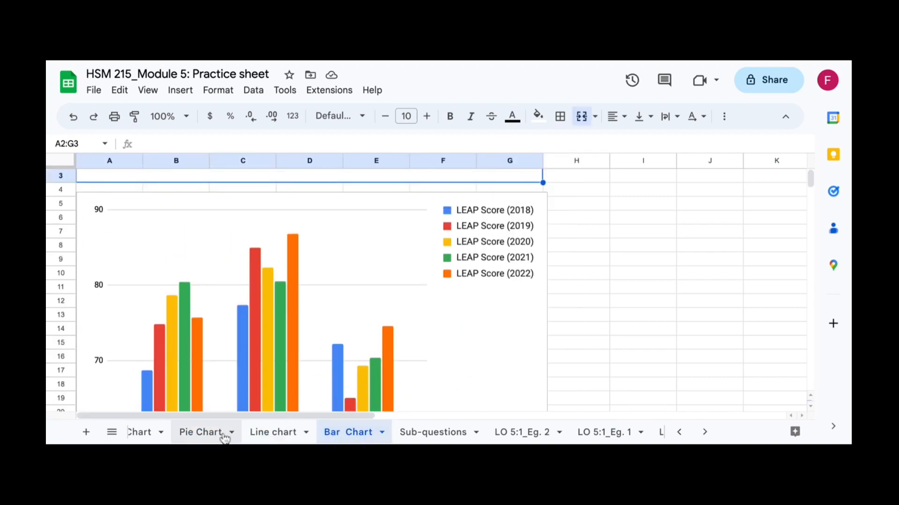
left_click(209, 435)
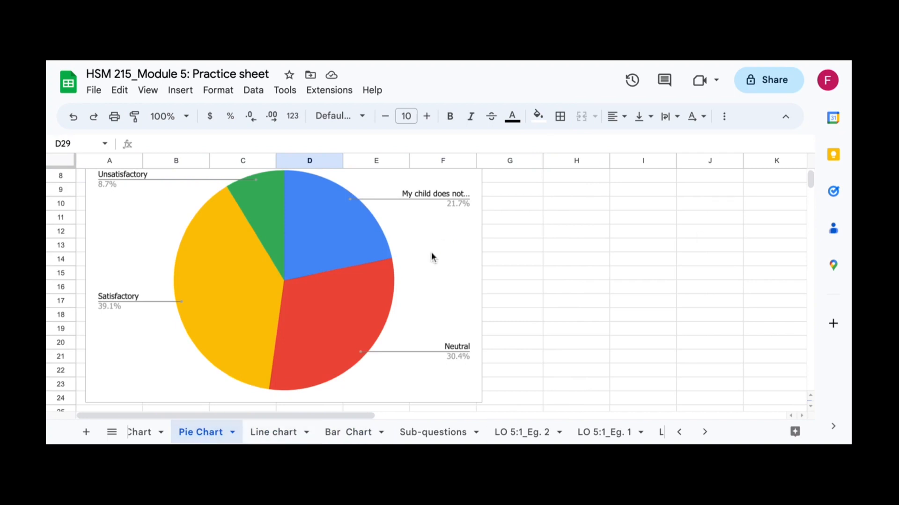
scroll(201, 298, "up", 1)
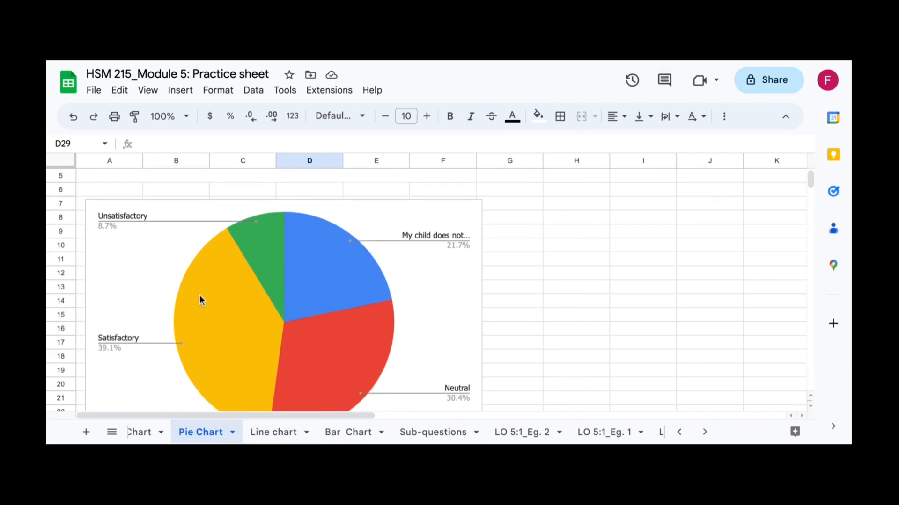
left_click(433, 214)
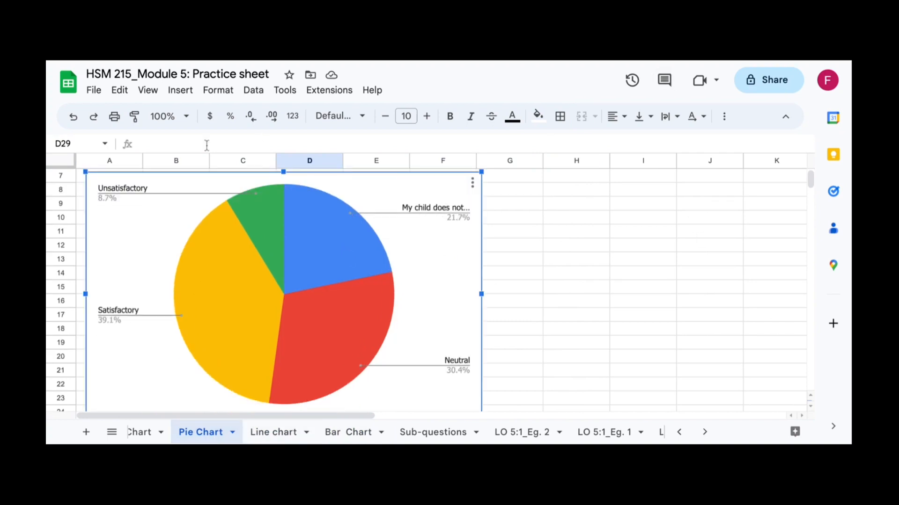
right_click(428, 198)
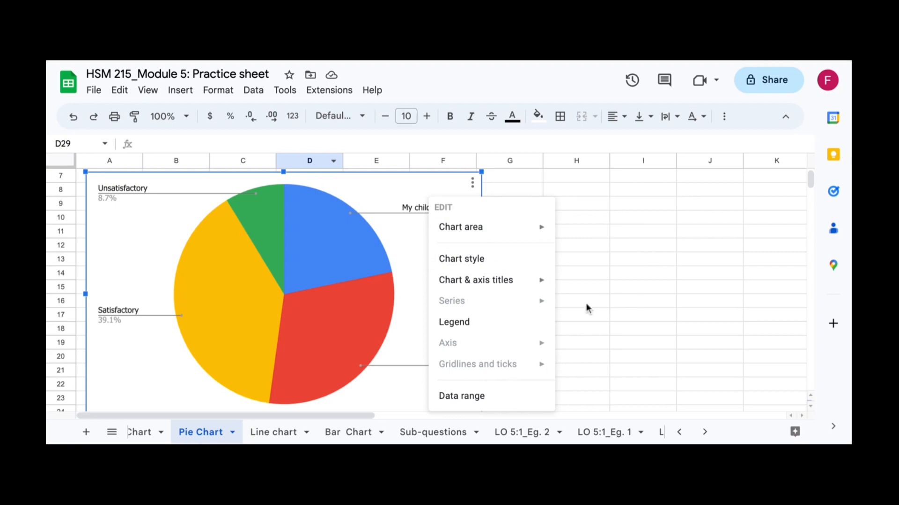
left_click(618, 214)
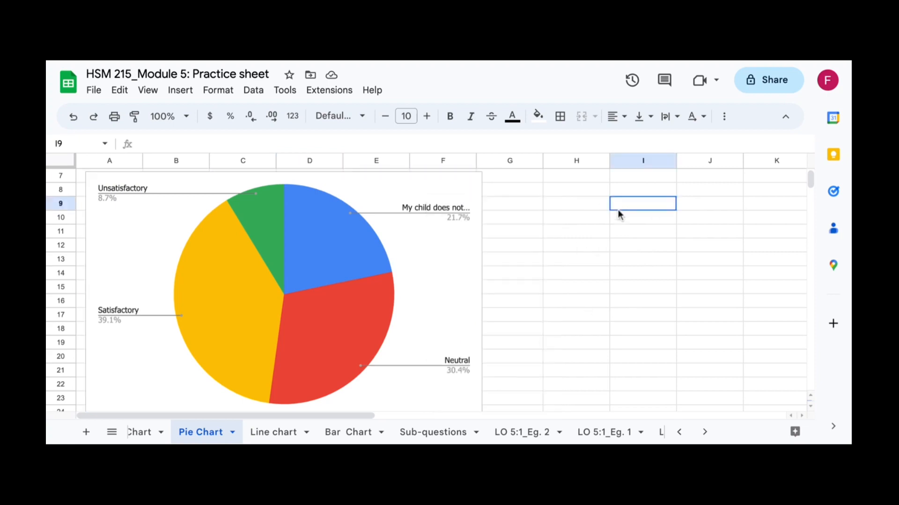
Step: Copy the pie chart from the Pie Chart sheet
left_click(415, 195)
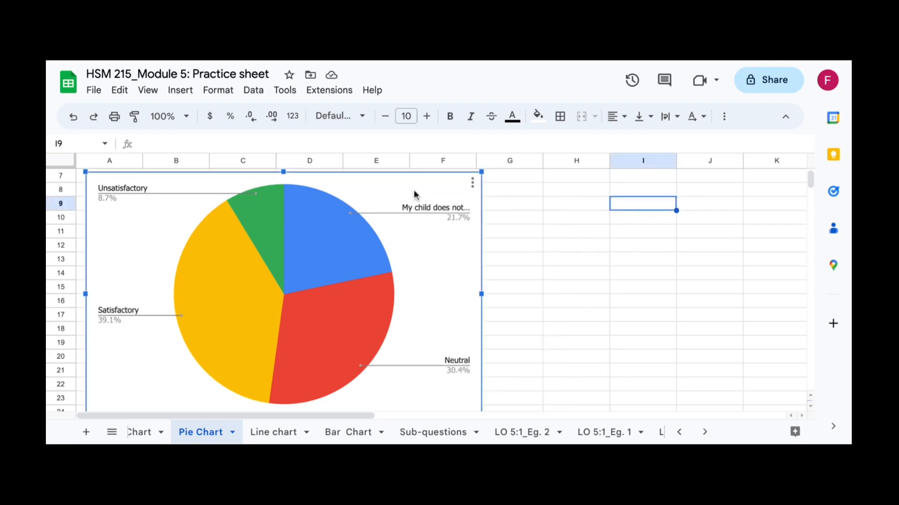
left_click(120, 92)
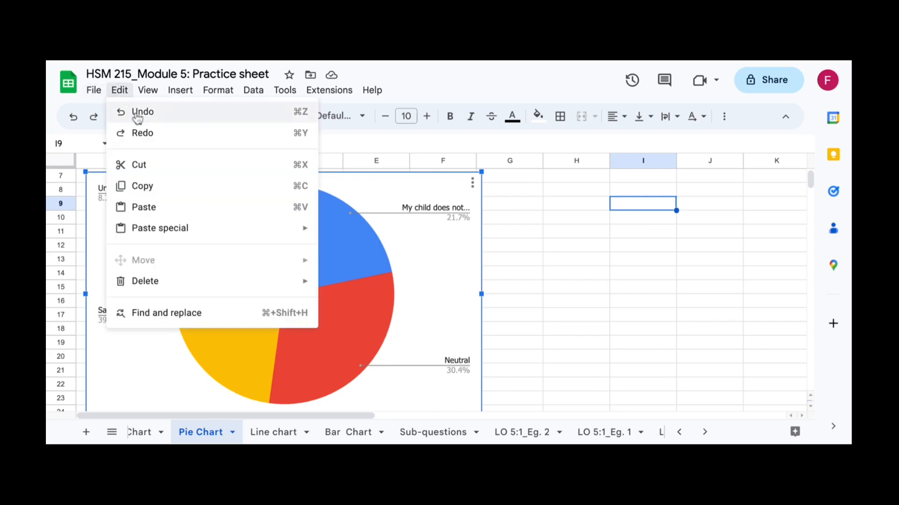
left_click(142, 189)
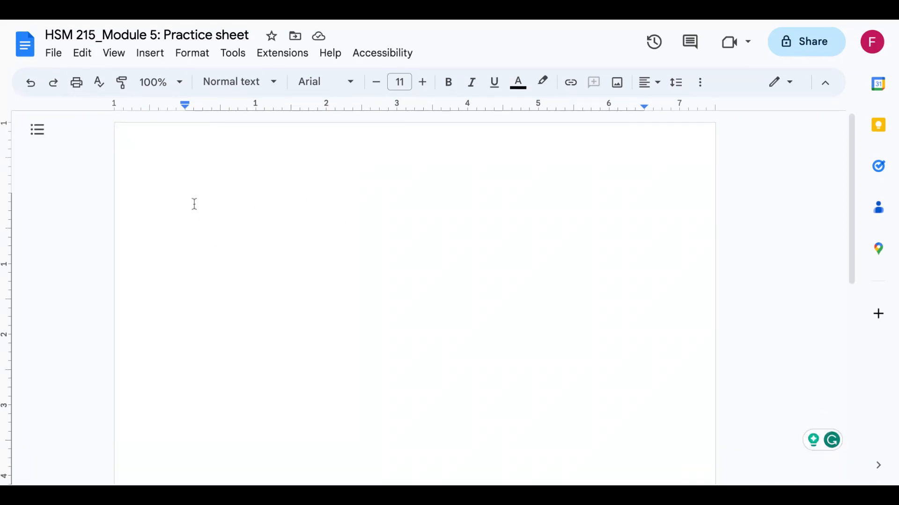
Step: Paste the copied pie chart into the blank Google Docs document, linked to the spreadsheet
right_click(193, 204)
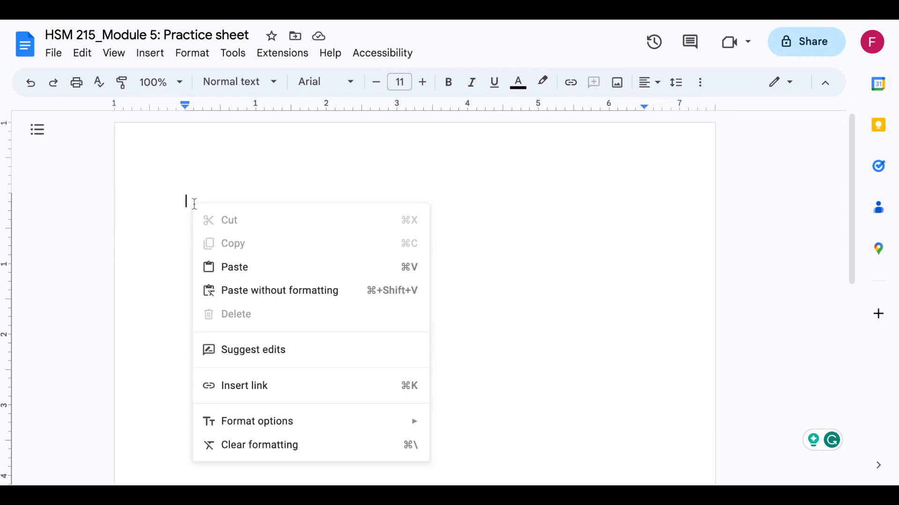
left_click(252, 273)
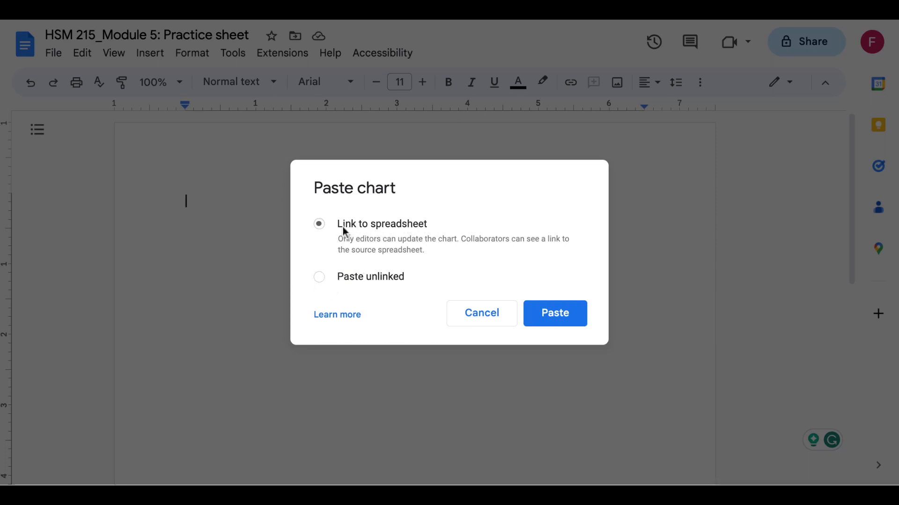
left_click(566, 317)
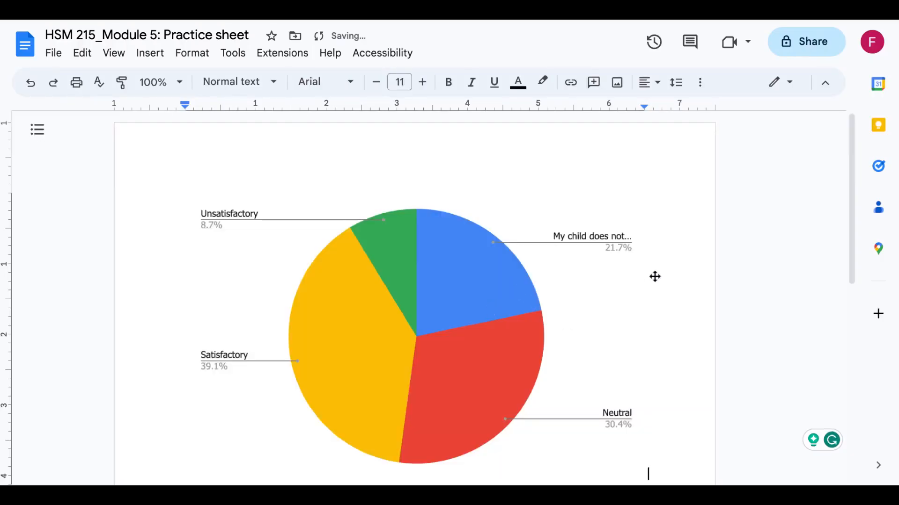
Step: Select the pasted pie chart and examine its placement on the page and its text-wrapping options
scroll(653, 275, "down", 3)
scroll(653, 275, "up", 3)
left_click(445, 314)
scroll(645, 315, "down", 2)
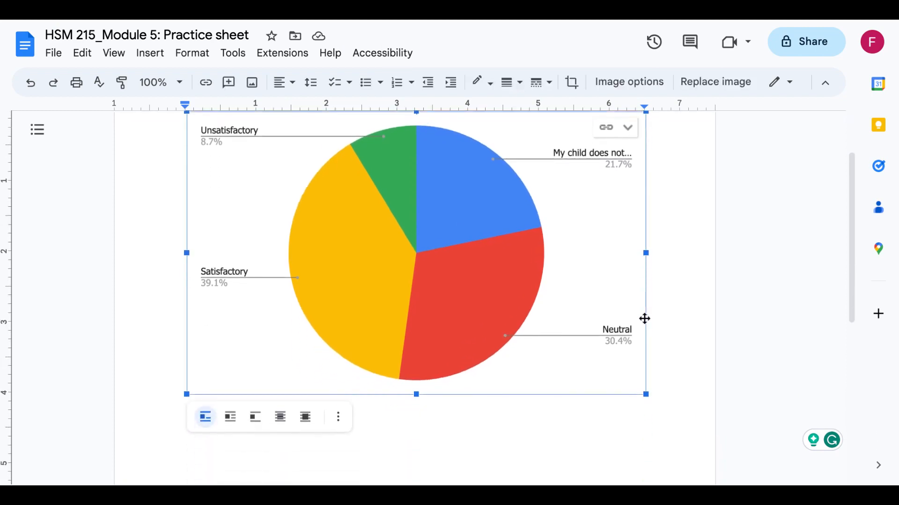
scroll(515, 314, "up", 1)
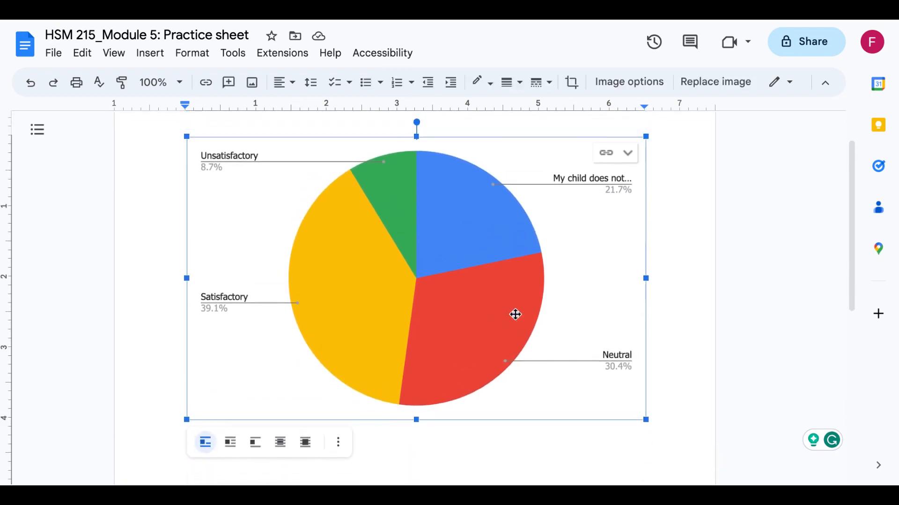
scroll(516, 313, "down", 1)
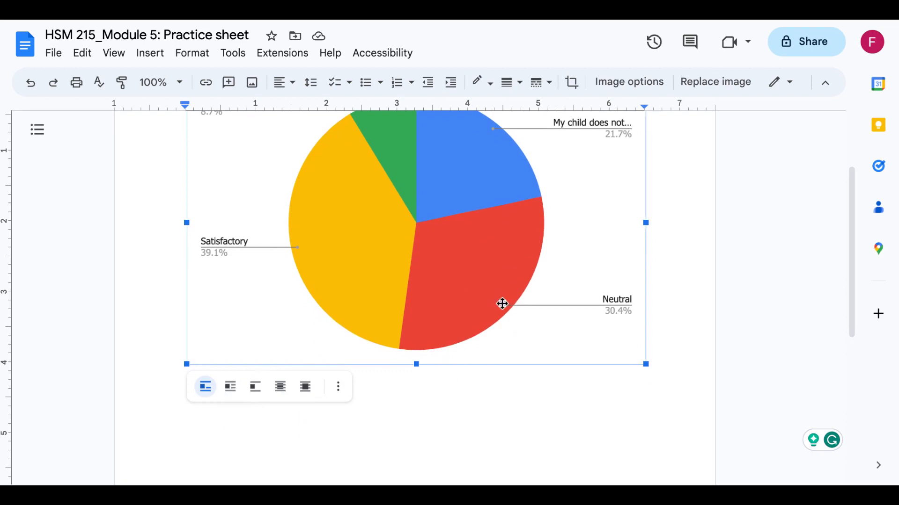
scroll(500, 309, "up", 2)
scroll(500, 308, "down", 1)
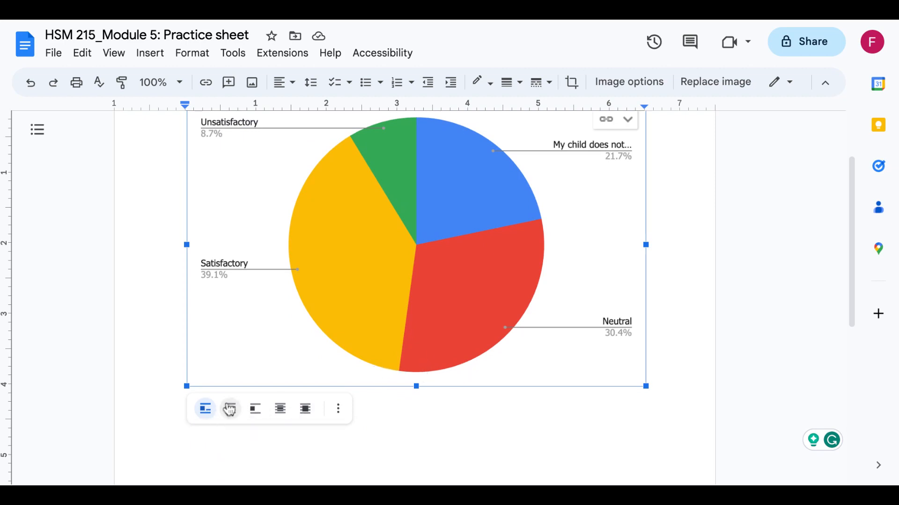
scroll(466, 437, "up", 1)
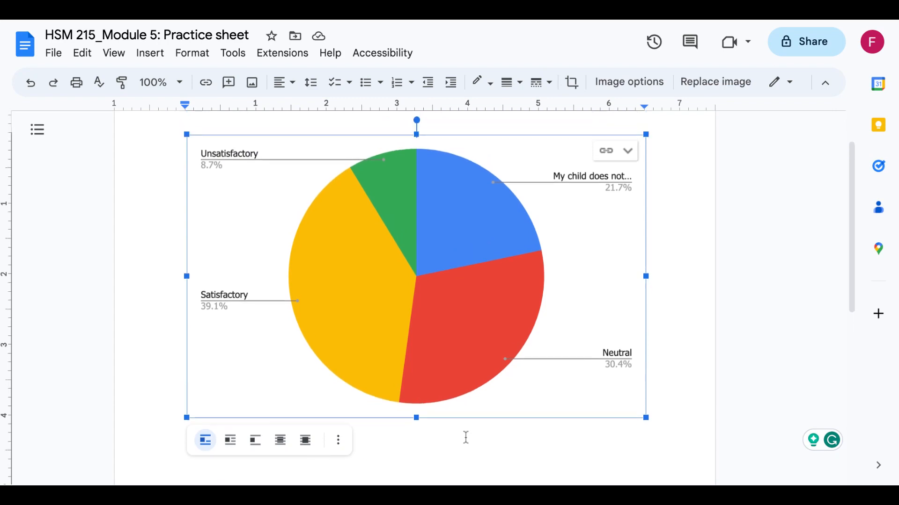
Step: Add an empty line below the pie chart and insert a page break there
left_click(697, 392)
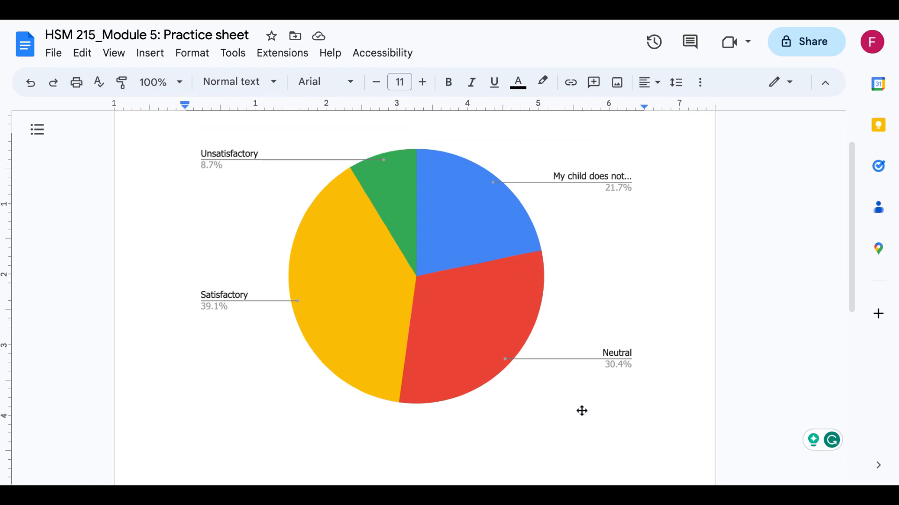
scroll(529, 403, "up", 2)
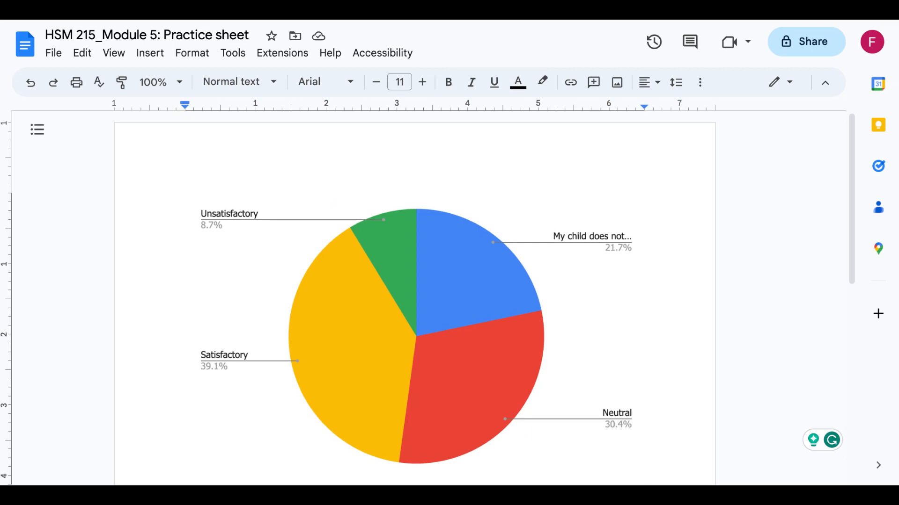
key("Return")
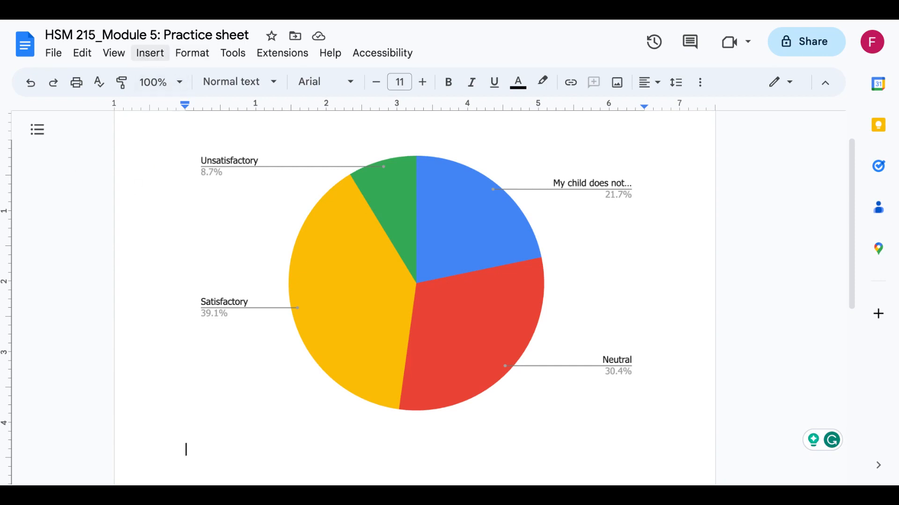
left_click(149, 53)
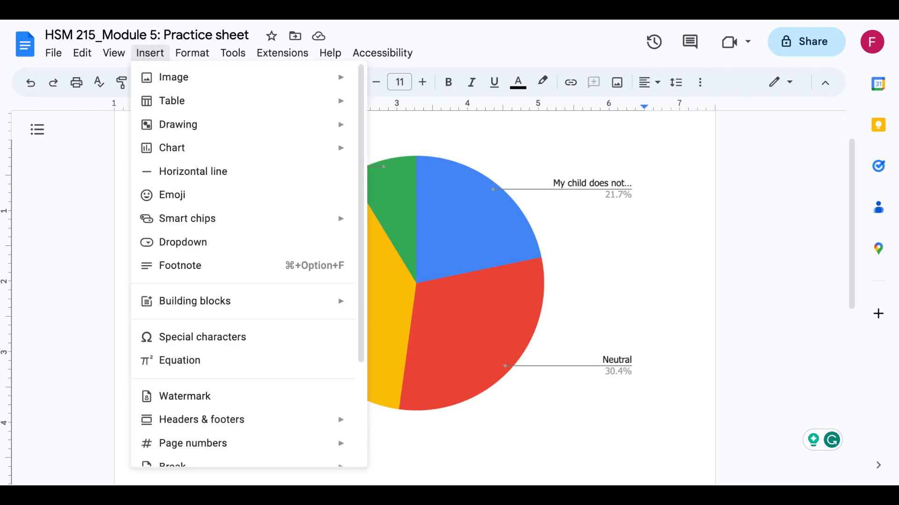
scroll(225, 395, "down", 3)
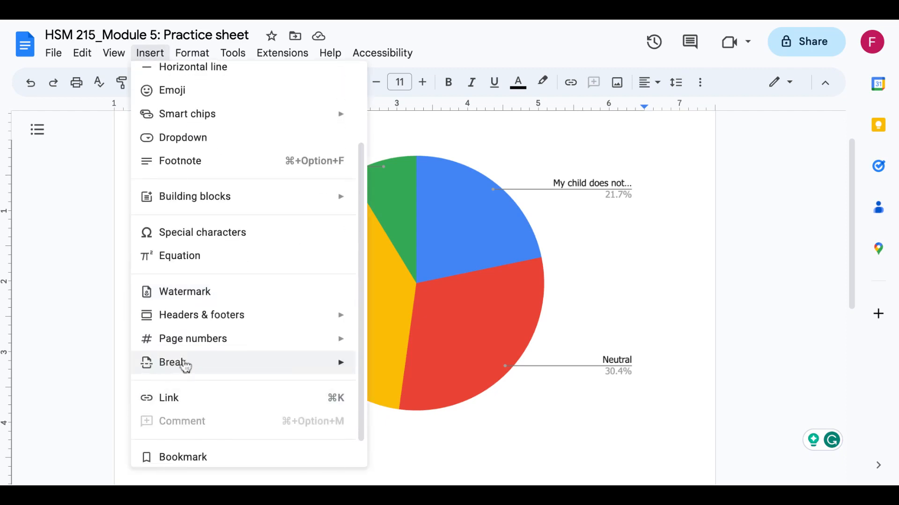
mouse_move(327, 365)
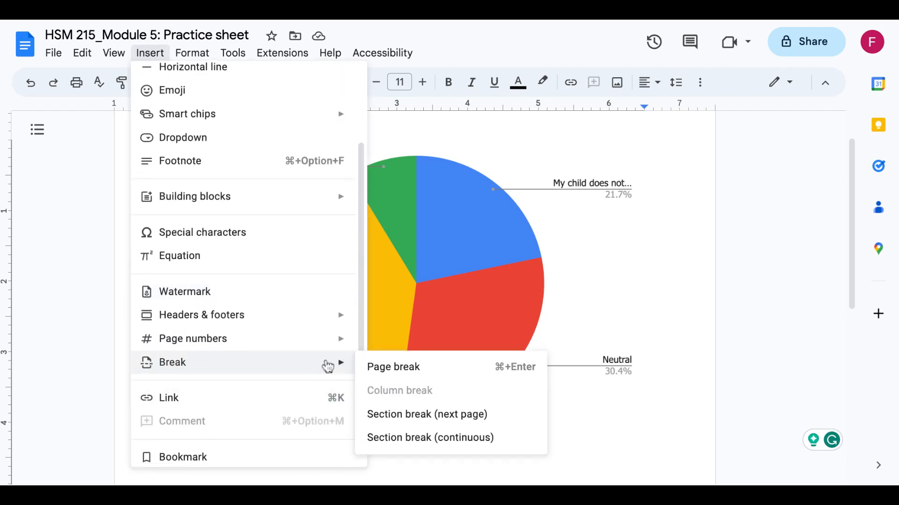
left_click(407, 372)
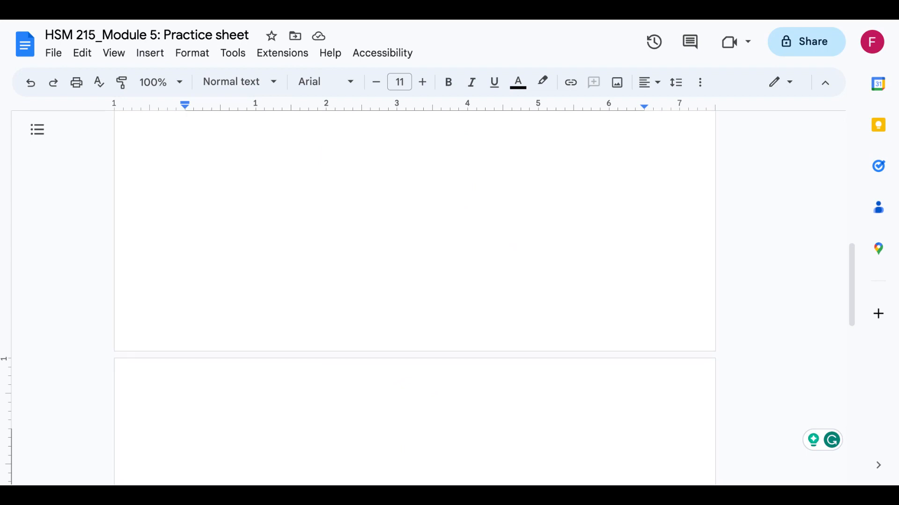
Step: Paste the copied line chart onto the second page, linked to the spreadsheet
right_click(205, 438)
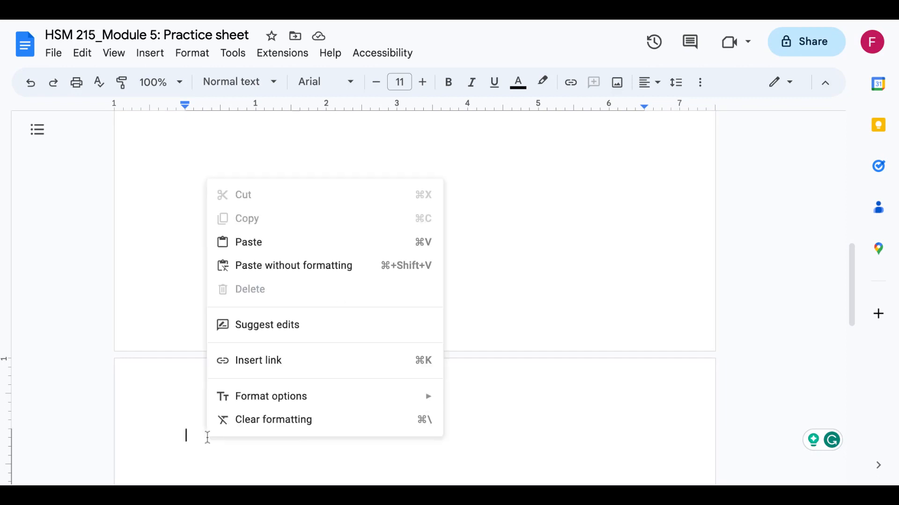
left_click(279, 242)
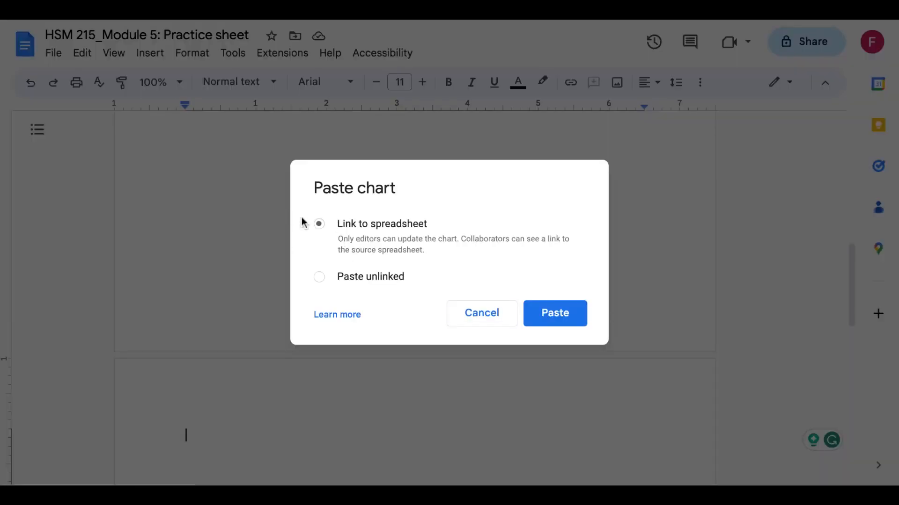
left_click(563, 321)
Step: Add an empty line below the line chart and insert a page break after it
scroll(620, 321, "down", 3)
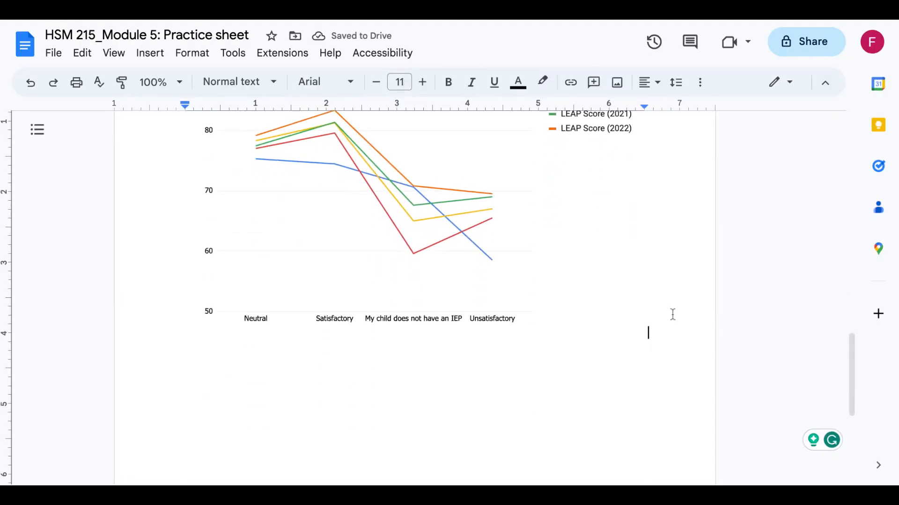
key("Return")
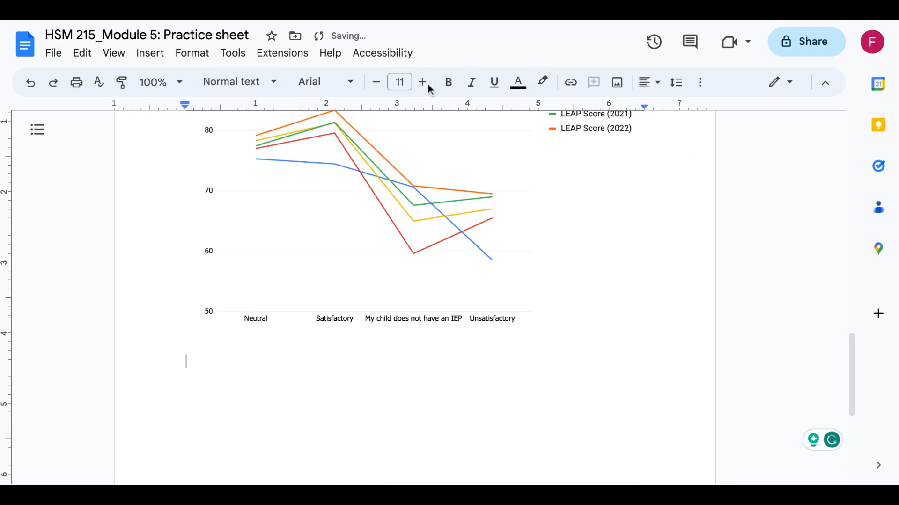
left_click(81, 55)
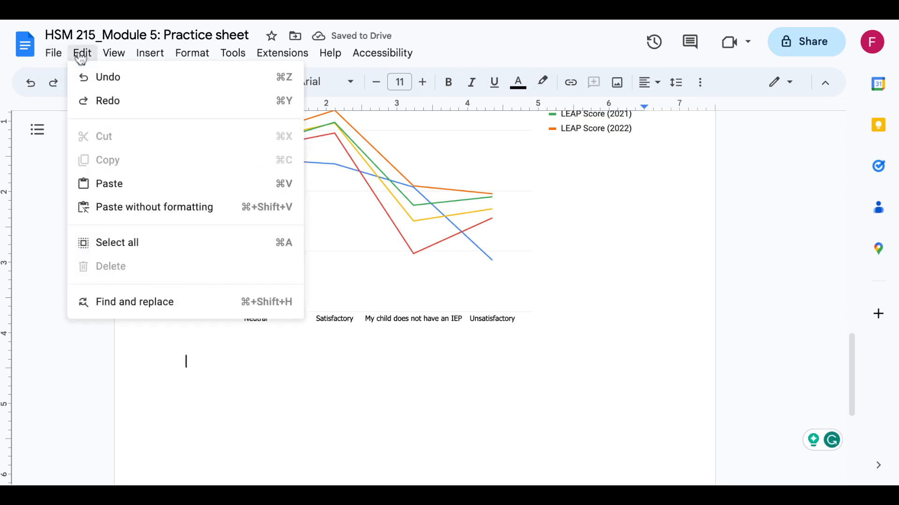
mouse_move(146, 55)
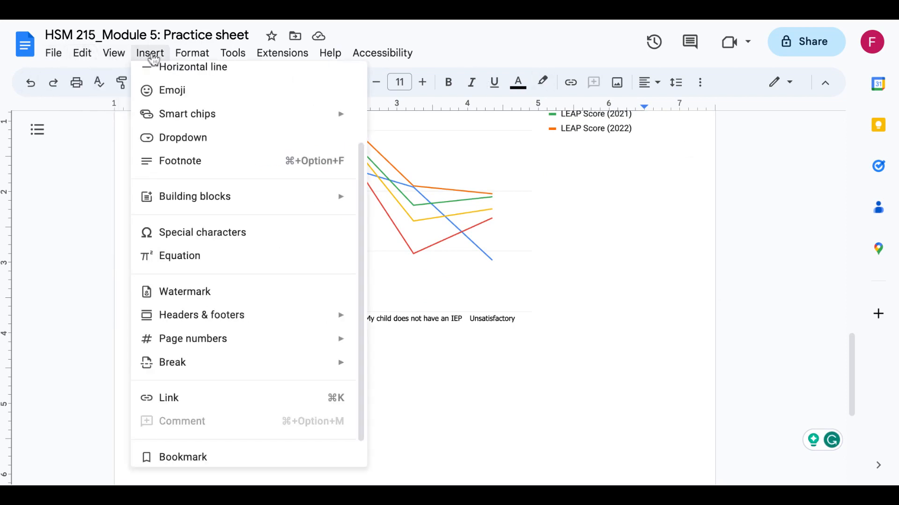
mouse_move(327, 363)
left_click(427, 371)
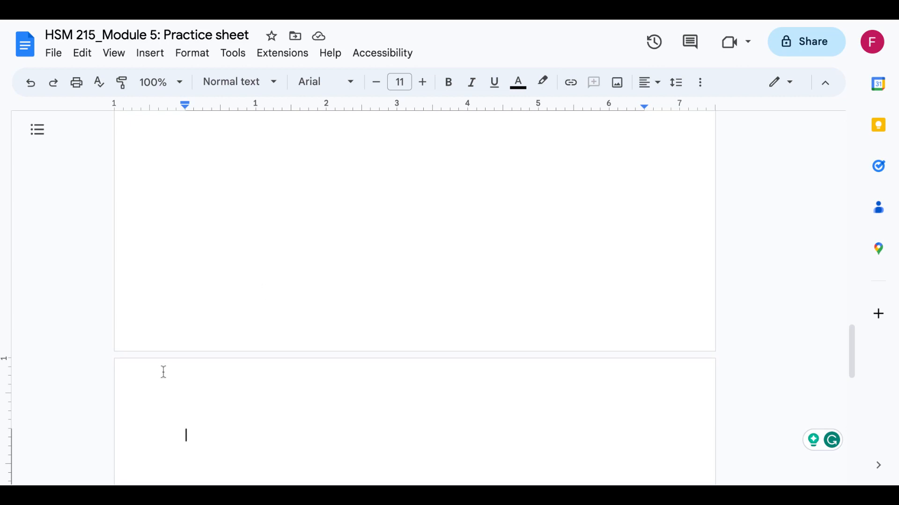
Step: Paste the copied bar chart onto the third page, linked to the spreadsheet, and add an empty line below it
key("ctrl+v")
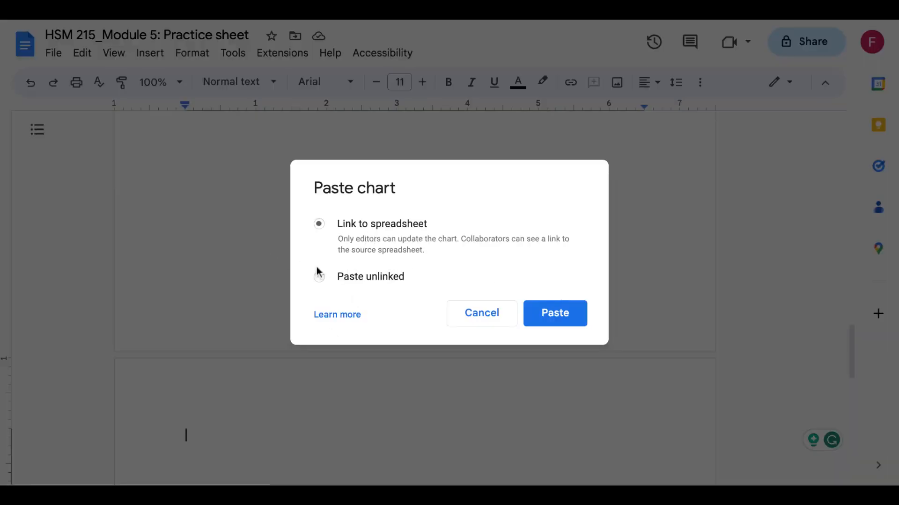
left_click(538, 321)
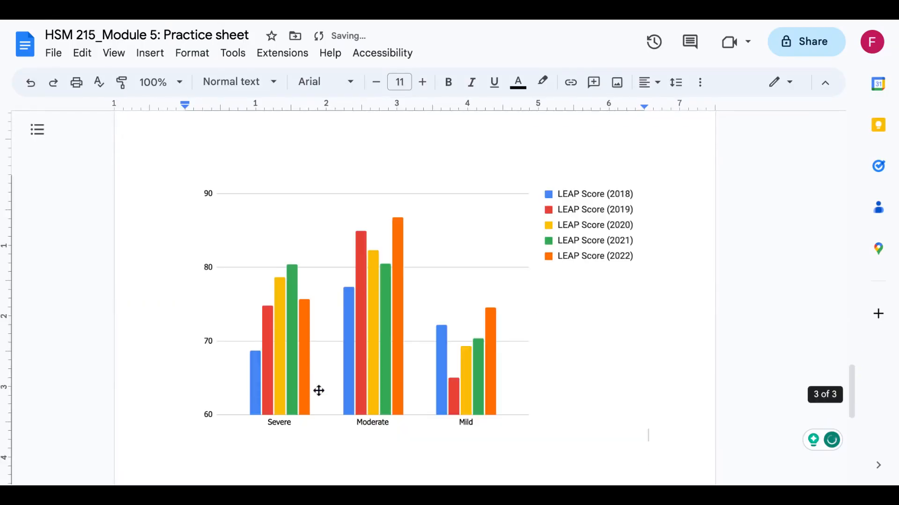
key("Return")
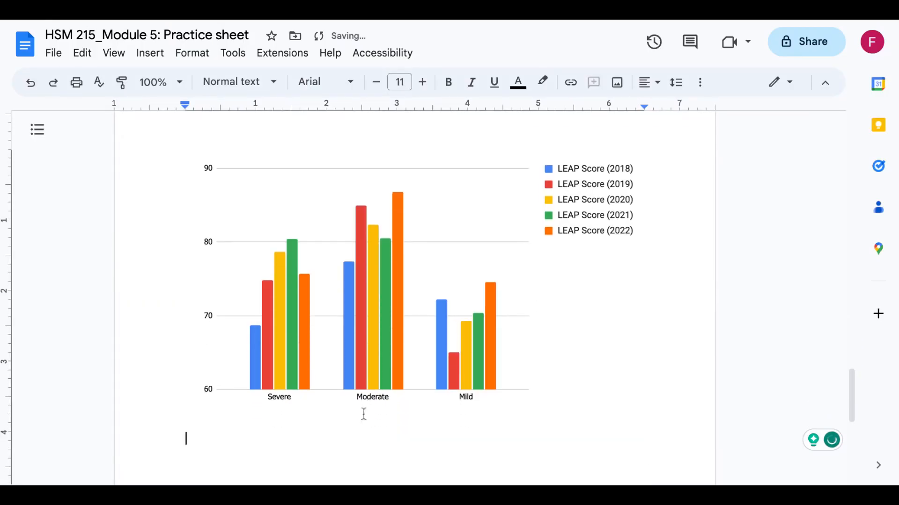
Step: Review the pie, line and bar charts across the document's three pages and return to the pie chart
scroll(289, 325, "up", 15)
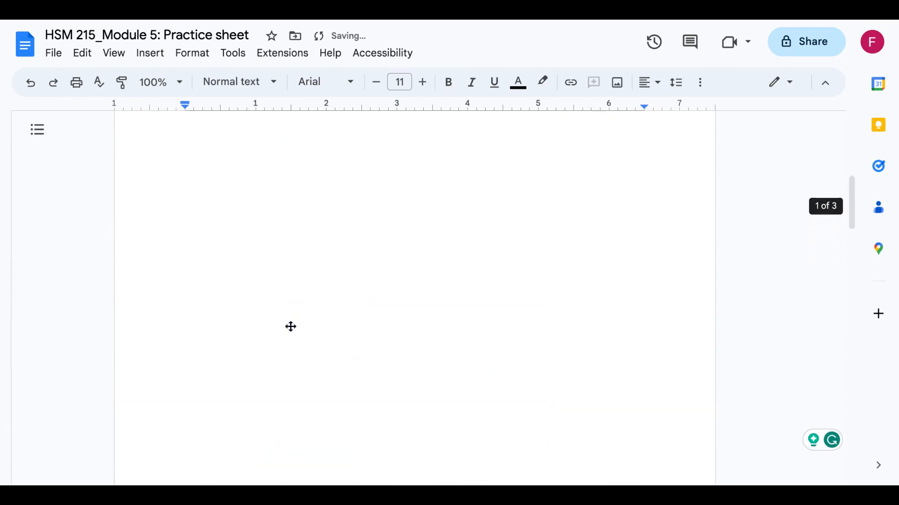
scroll(291, 326, "down", 15)
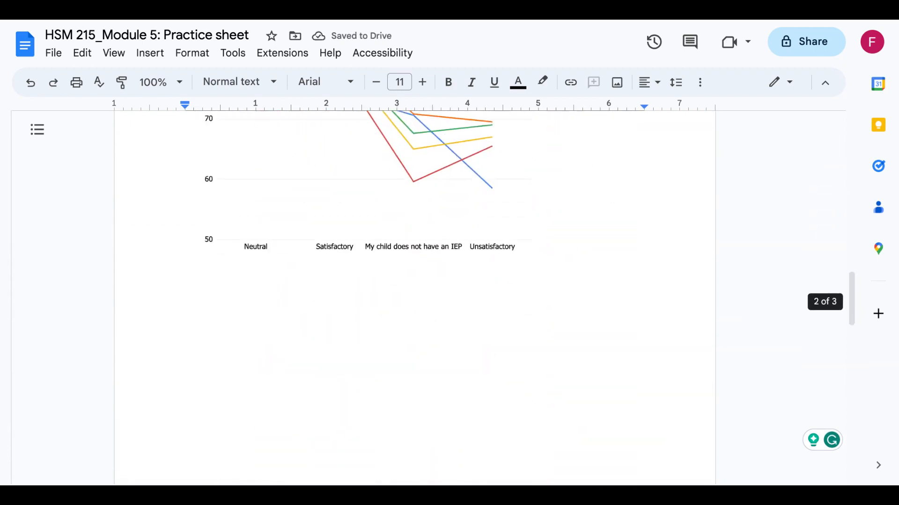
scroll(290, 327, "down", 10)
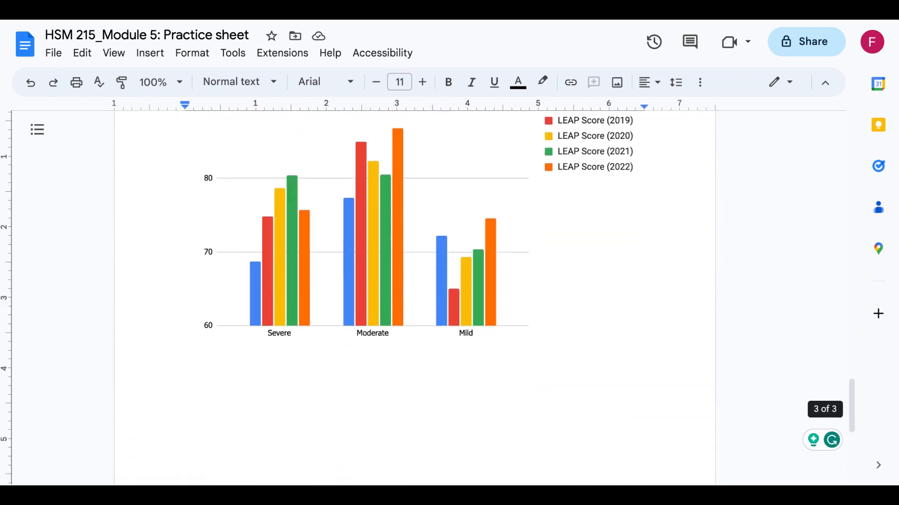
scroll(291, 326, "up", 15)
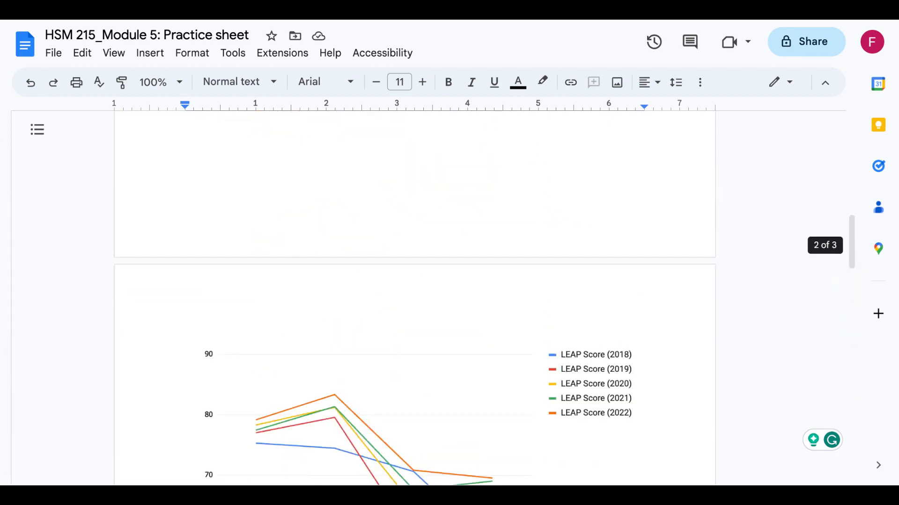
scroll(416, 295, "up", 5)
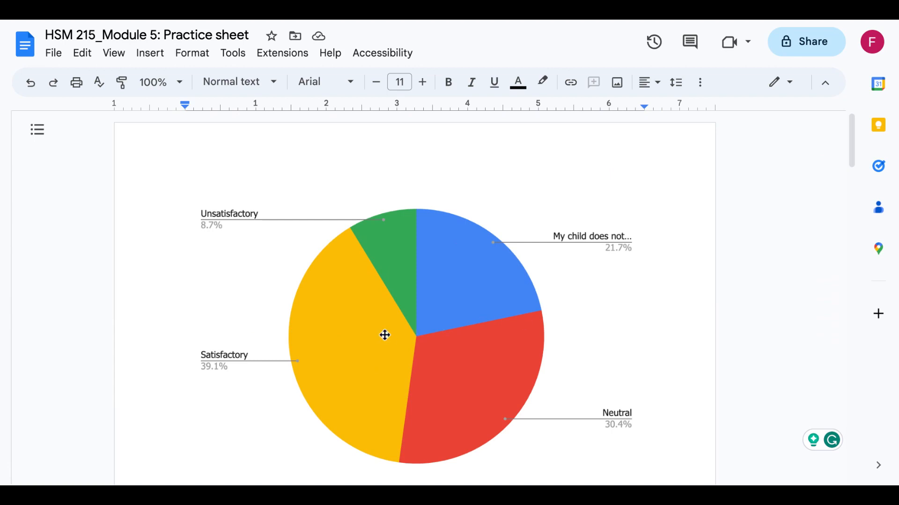
scroll(385, 335, "down", 3)
scroll(417, 248, "up", 3)
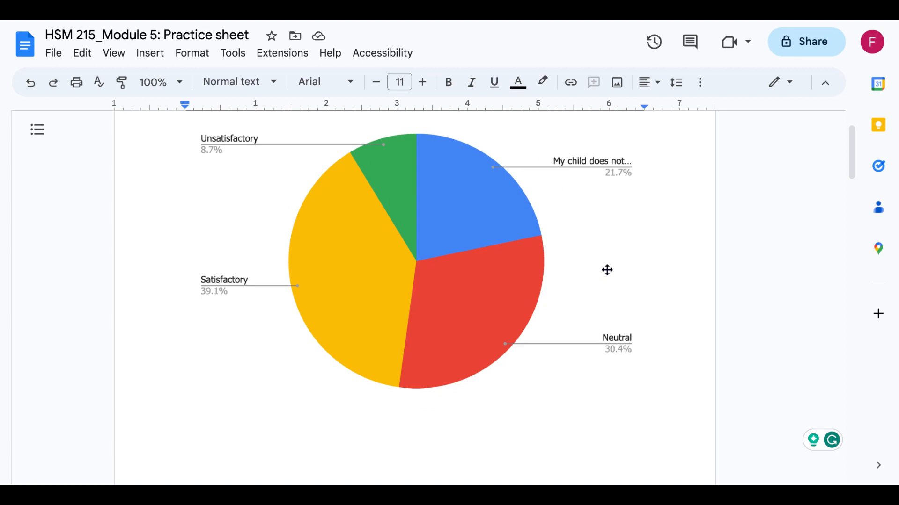
scroll(462, 317, "up", 2)
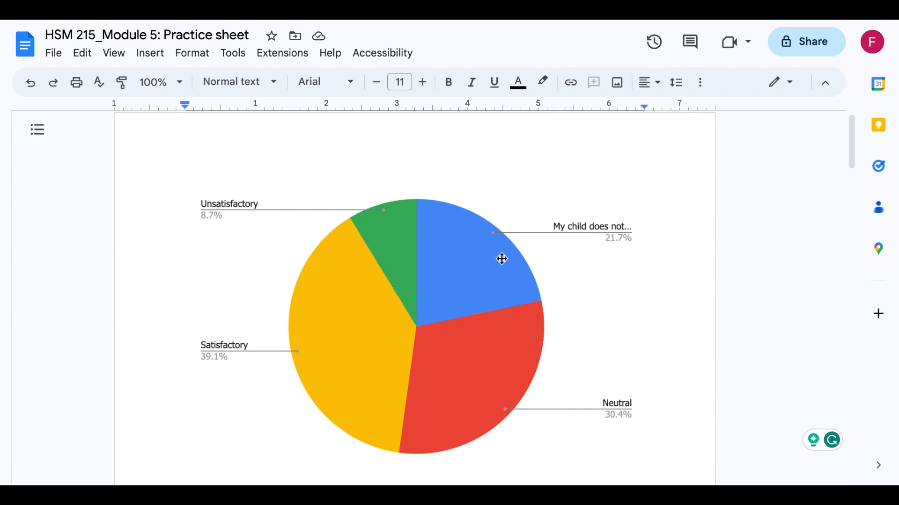
Step: Examine the pie chart's placement on the first page and the room for text beside and below it
left_click(428, 292)
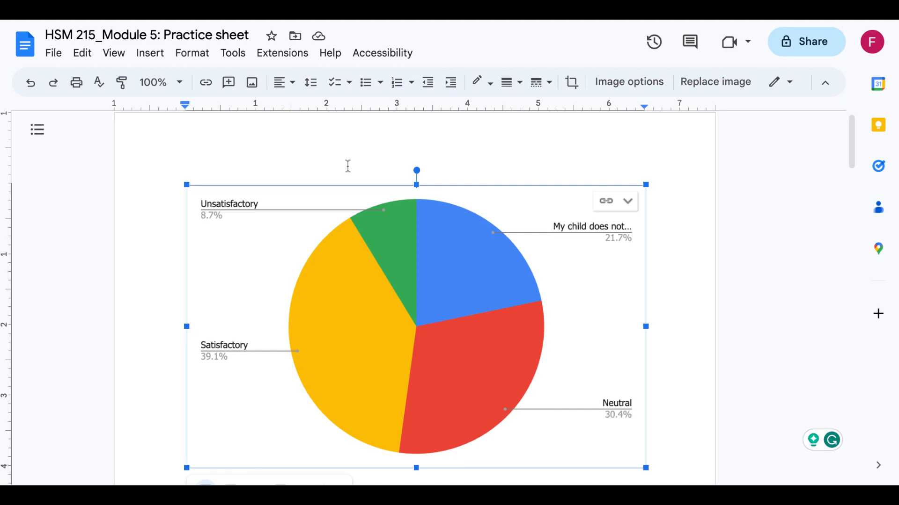
scroll(514, 178, "down", 1)
left_click(676, 202)
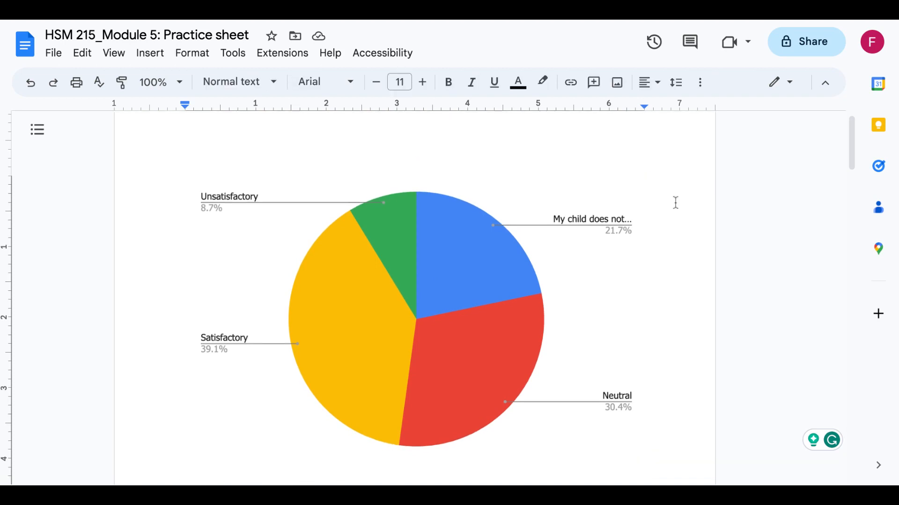
left_click(186, 456)
scroll(444, 225, "down", 2)
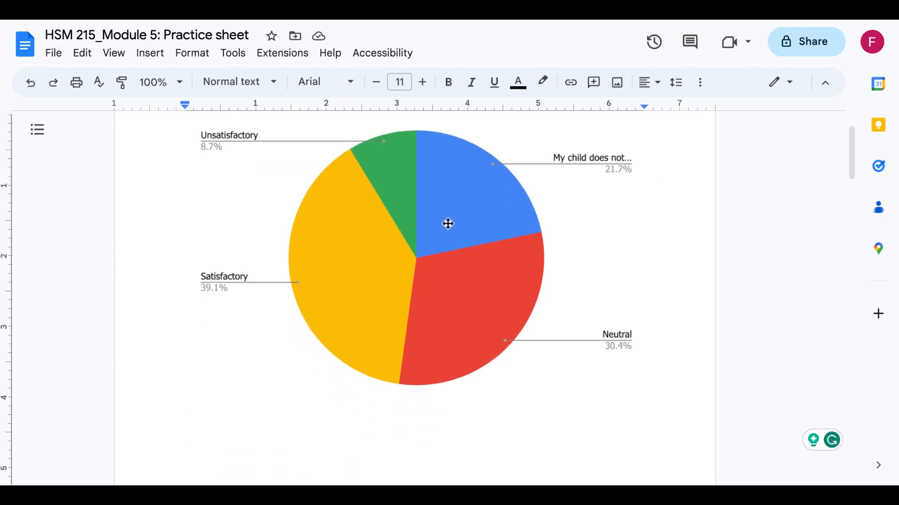
left_click(267, 227)
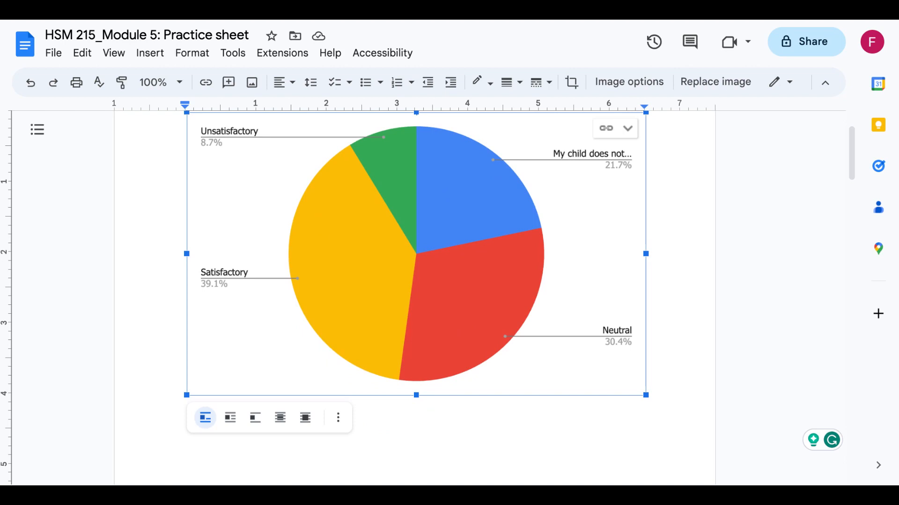
left_click(681, 301)
left_click(223, 423)
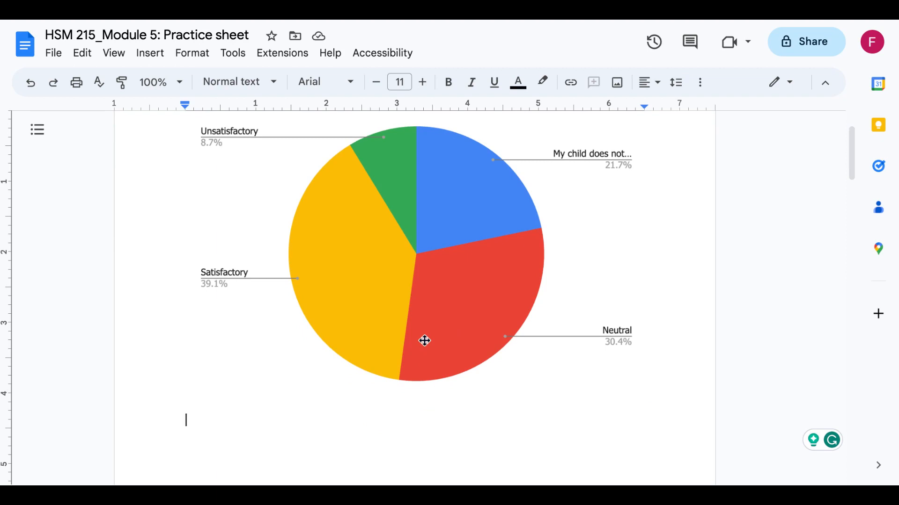
Step: Set the pie chart's text wrapping to Wrap text and deselect the chart
left_click(450, 290)
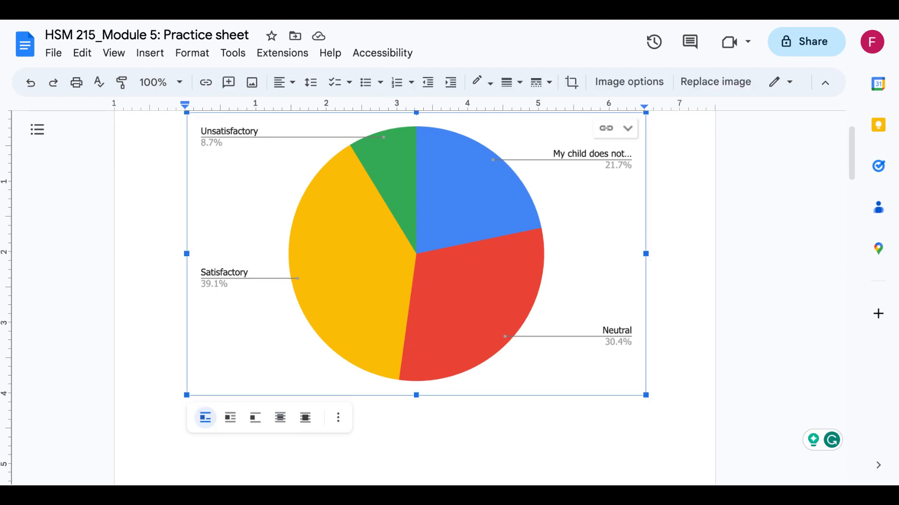
key("Left")
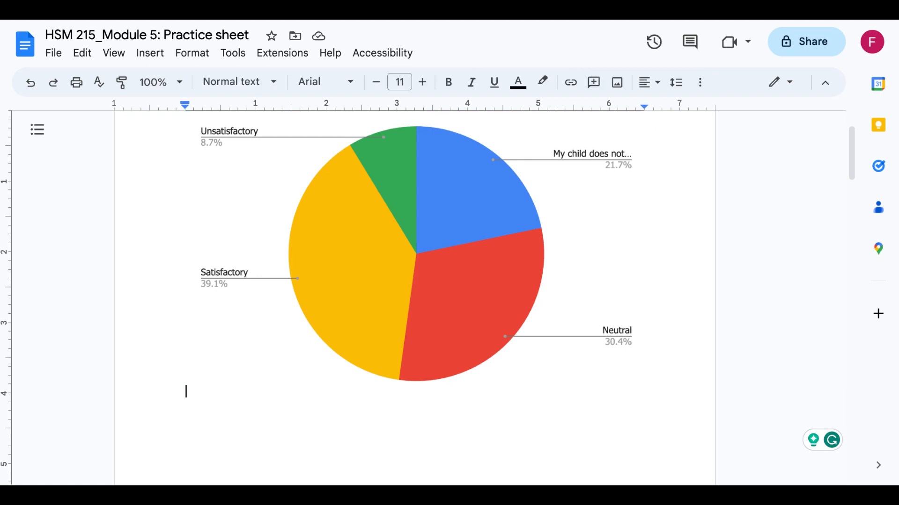
left_click(401, 263)
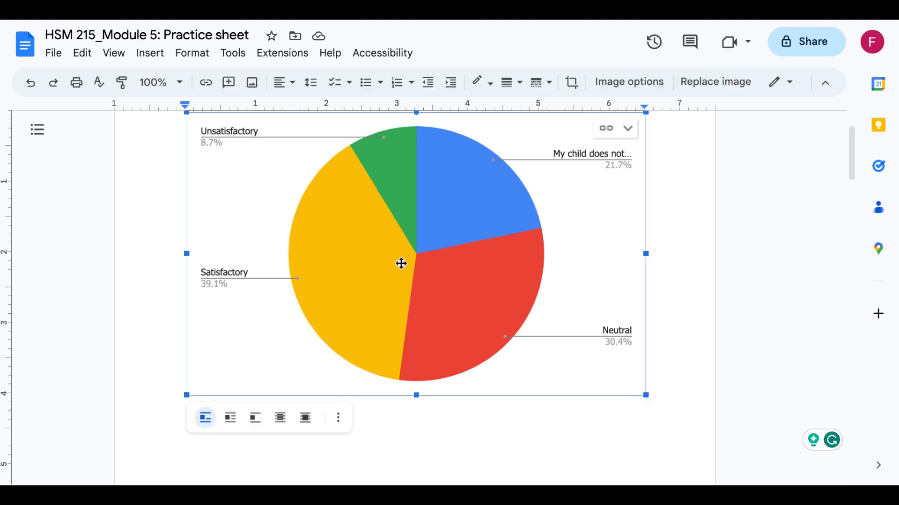
left_click(663, 256)
left_click(563, 258)
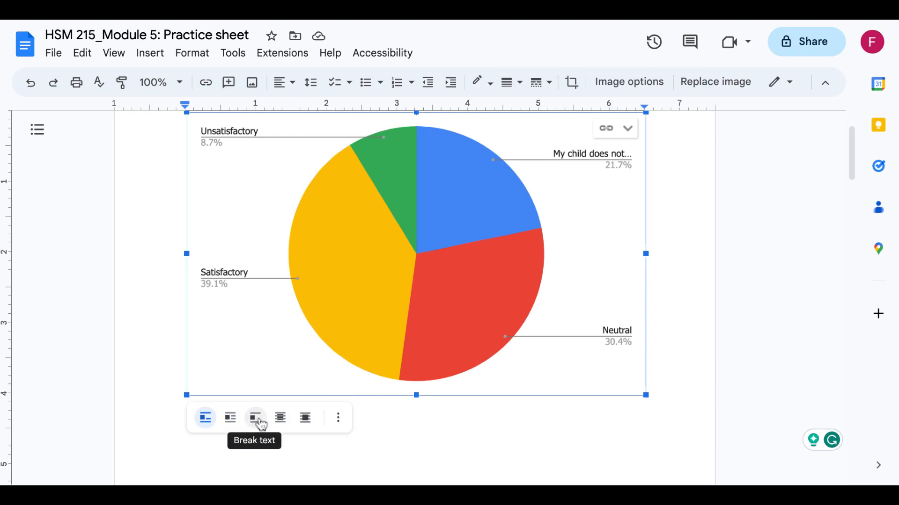
left_click(231, 424)
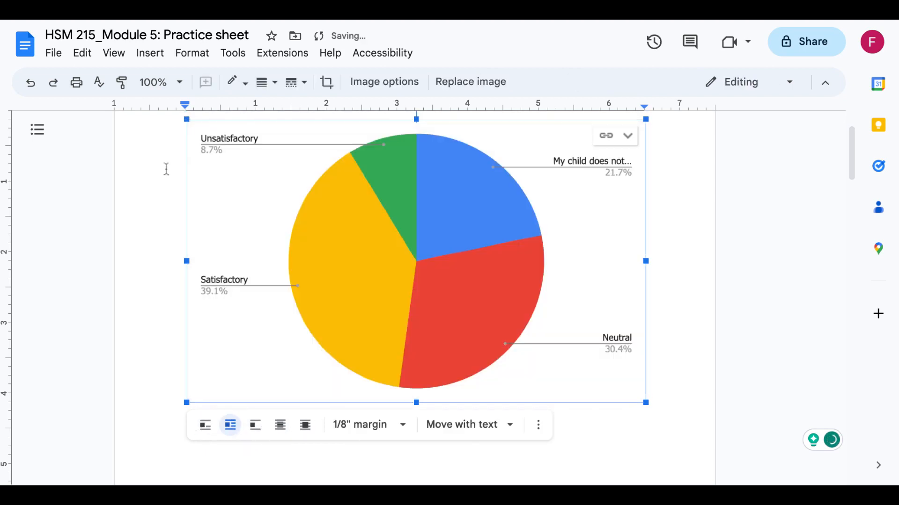
scroll(203, 253, "up", 2)
left_click(231, 172)
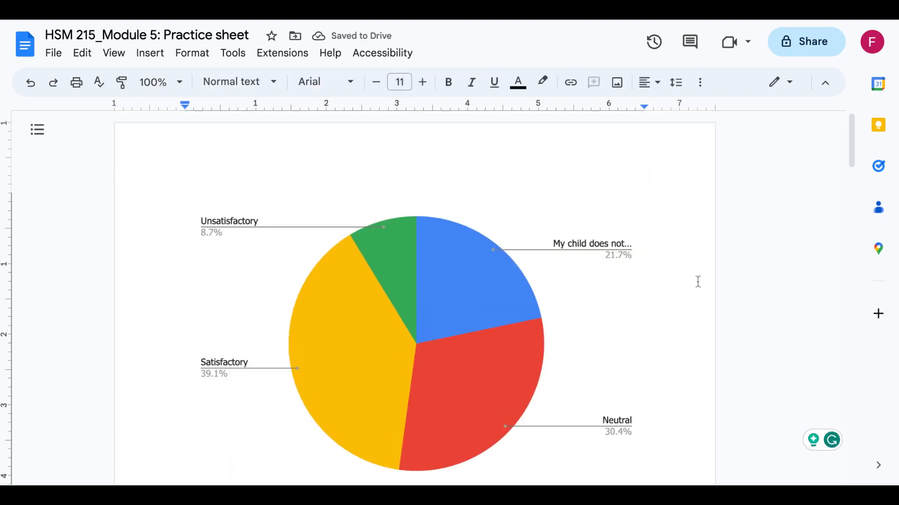
Step: Set the pie chart's text wrapping to Break text and check the empty space above the chart
scroll(645, 269, "down", 2)
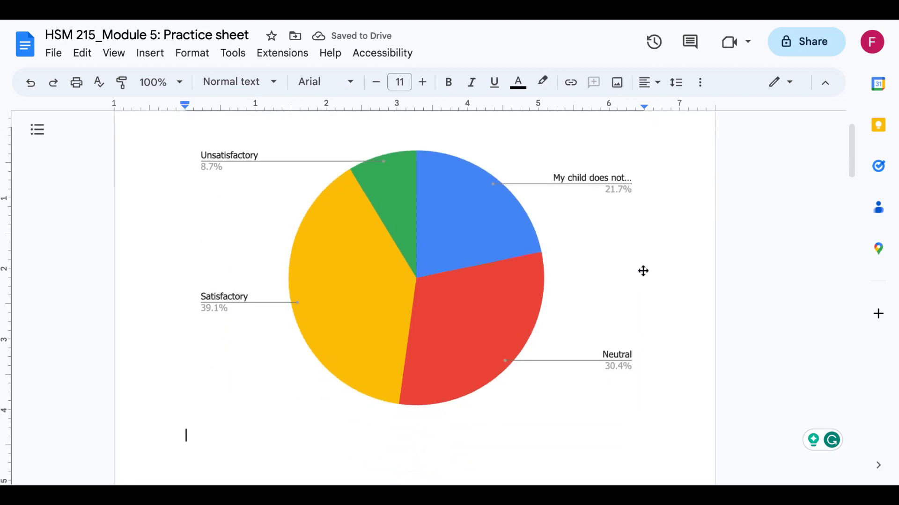
left_click(303, 356)
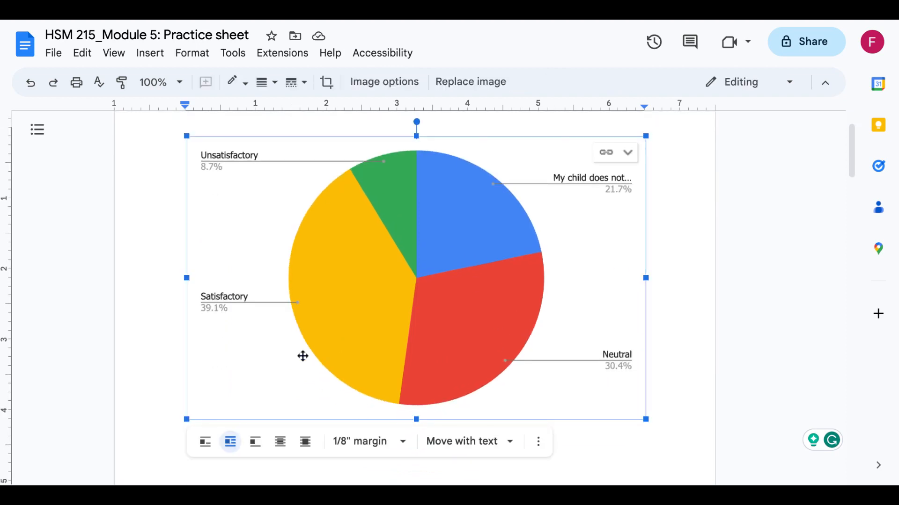
scroll(304, 358, "up", 2)
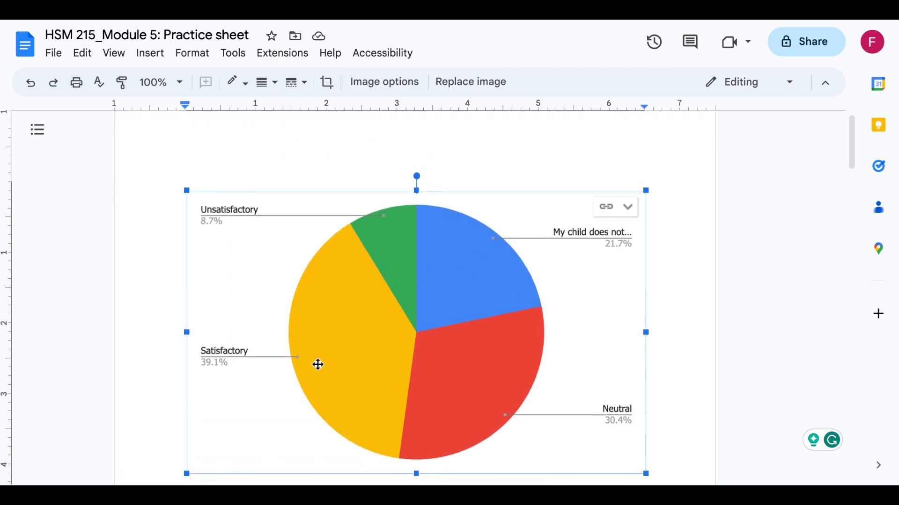
left_click(220, 180)
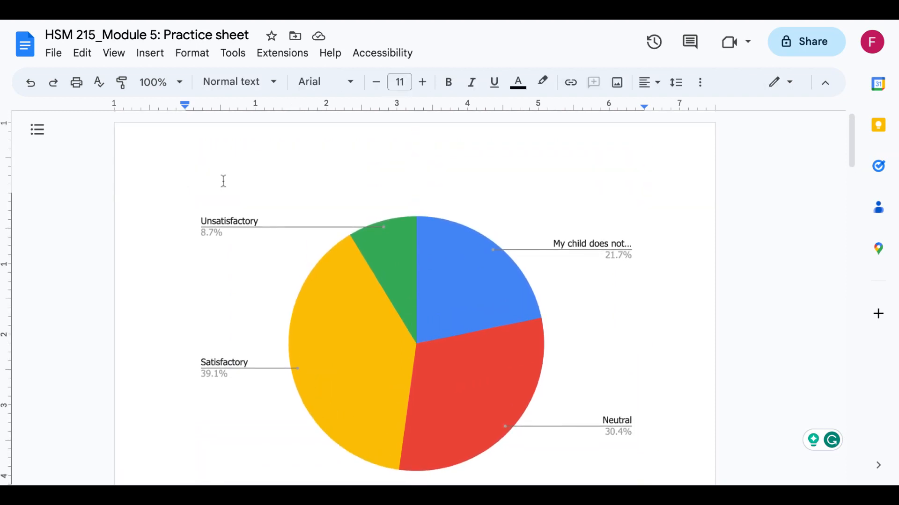
left_click(345, 303)
scroll(331, 350, "down", 3)
left_click(255, 390)
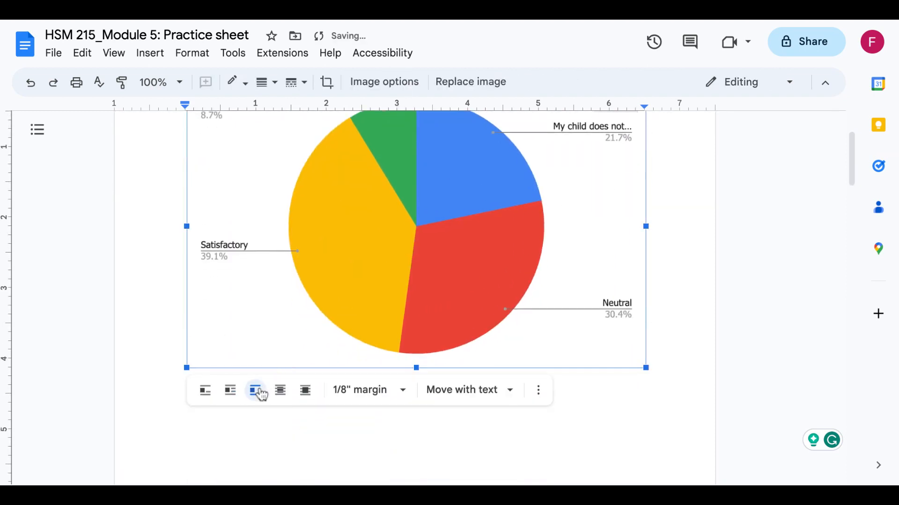
scroll(260, 394, "up", 3)
left_click(284, 185)
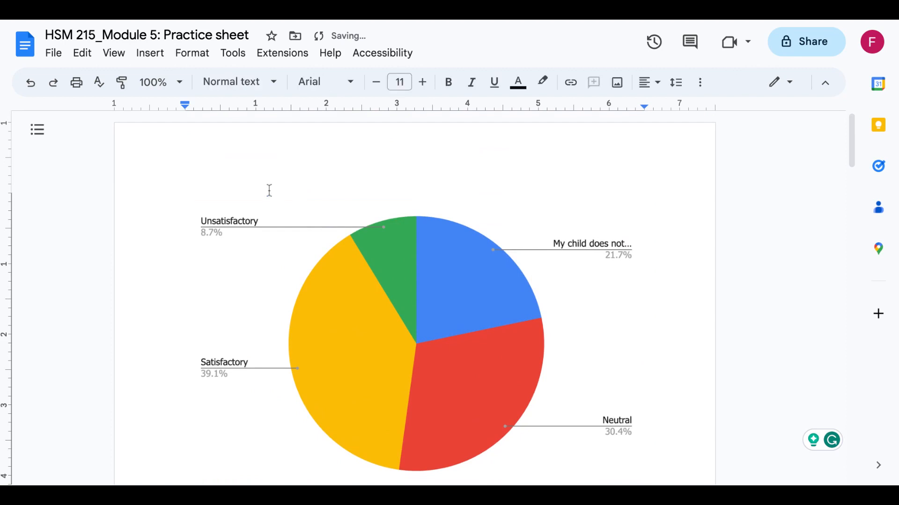
Step: Move the pie chart lower on the first page to leave room for a caption line above it
scroll(358, 332, "down", 3)
left_click(365, 301)
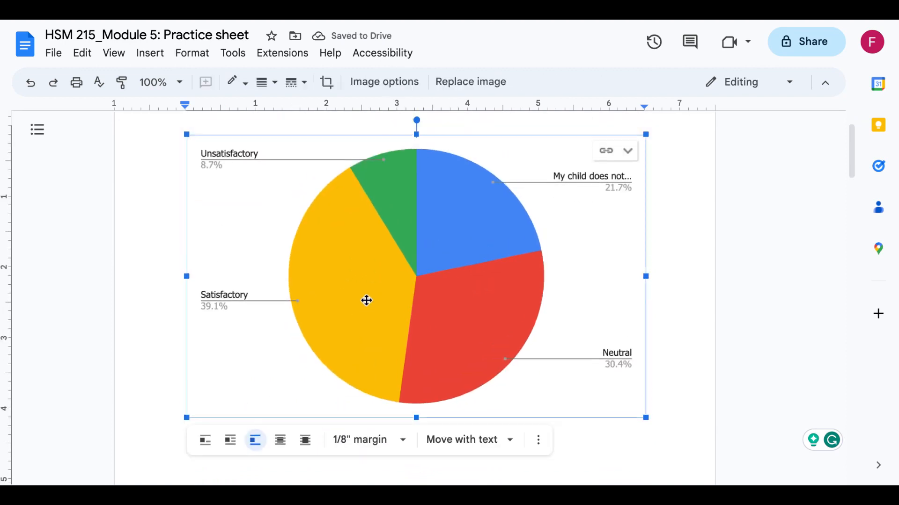
left_click_drag(366, 301, 372, 361)
left_click(239, 171)
left_click(426, 353)
left_click_drag(426, 353, 421, 342)
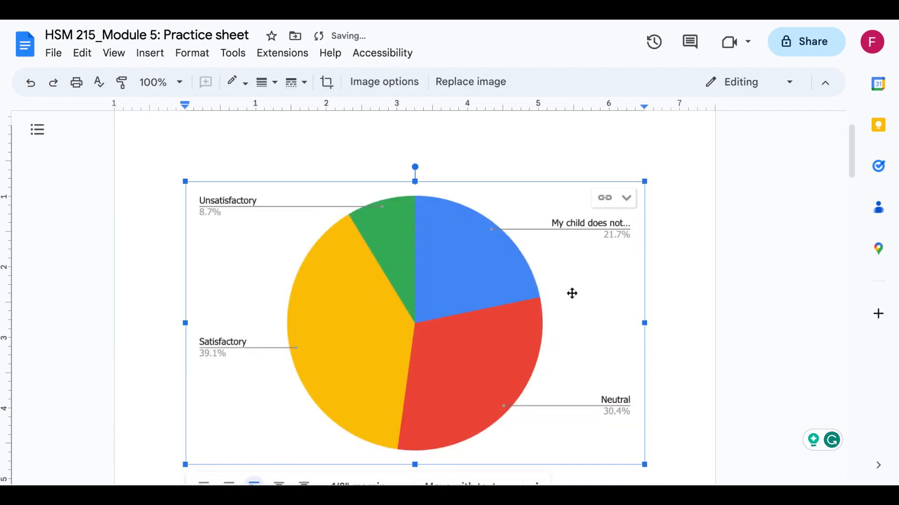
Step: Enter the caption "Figure 1: Compare the proportion of parental satisfaction with the IEP program" above the pie chart
left_click(257, 158)
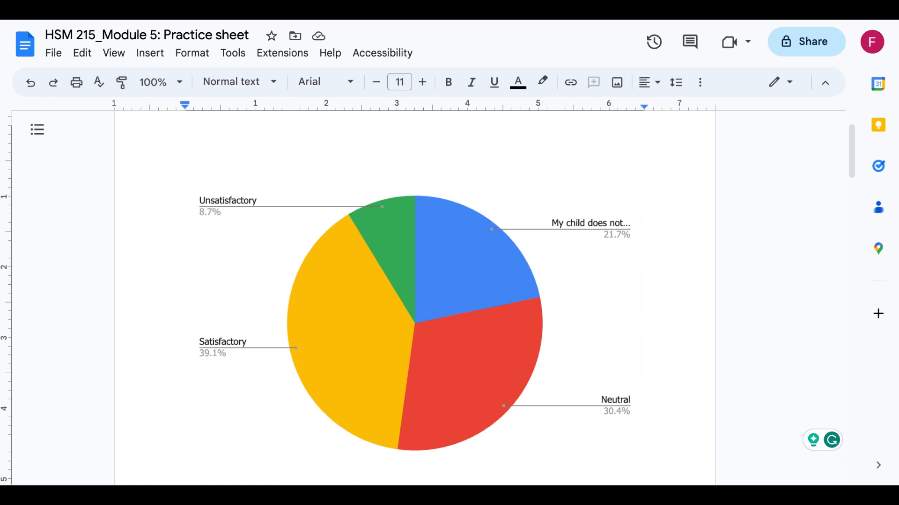
type("Figure 1:")
type("Compare the proportion of parental satisfaction with the IEP program")
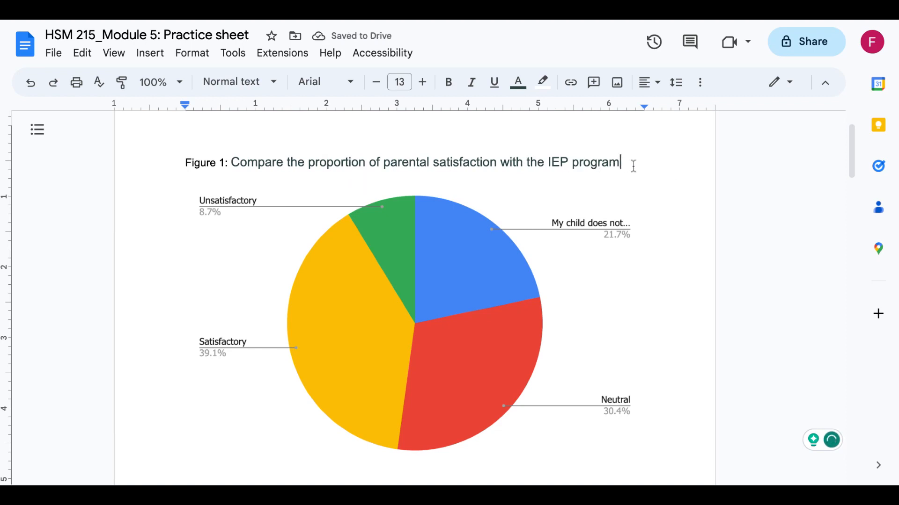
Step: Reword the Figure 1 caption to read "The proportion of parental satisfaction with IEP program"
left_click_drag(627, 165, 240, 159)
left_click(311, 162)
left_click_drag(622, 162, 231, 162)
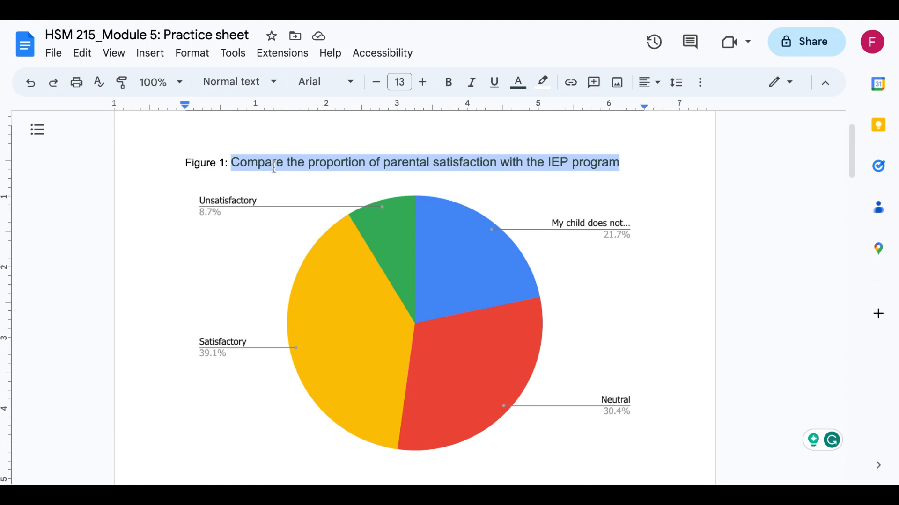
left_click(359, 149)
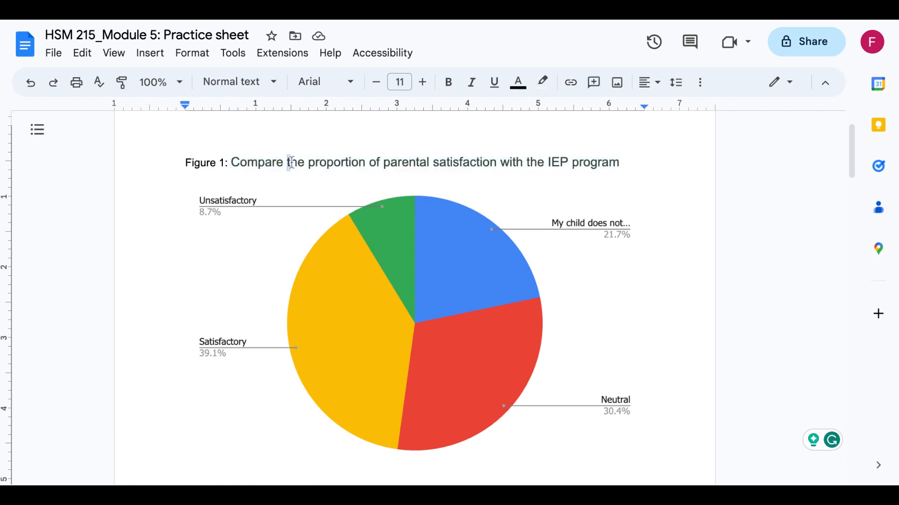
left_click_drag(293, 163, 228, 162)
type("T")
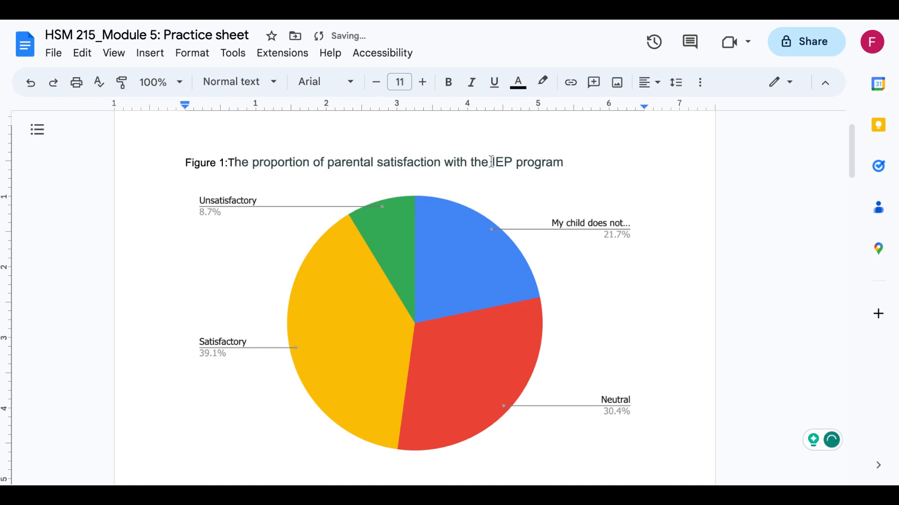
left_click_drag(493, 163, 472, 162)
key("BackSpace")
Step: Format the whole Figure 1 caption in Barlow, size 12, bold, and deselect it
left_click_drag(555, 162, 195, 162)
left_click(350, 82)
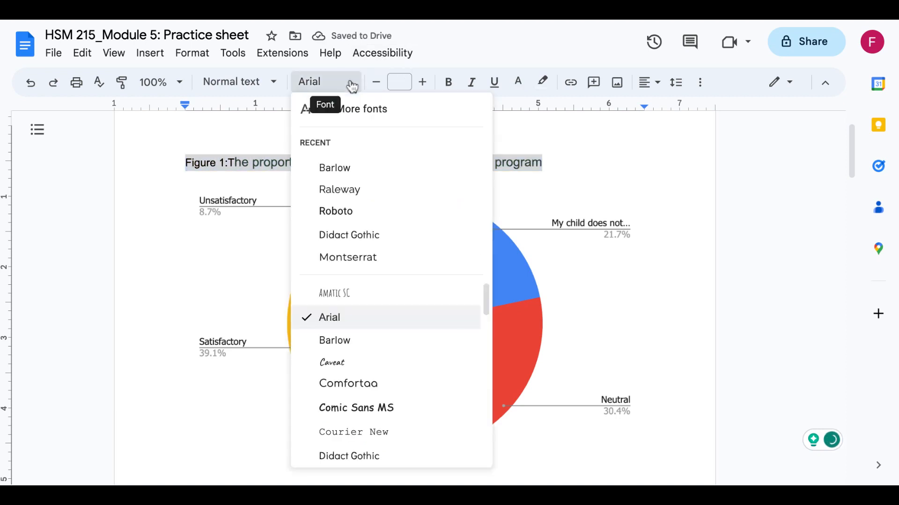
left_click(354, 172)
left_click(399, 82)
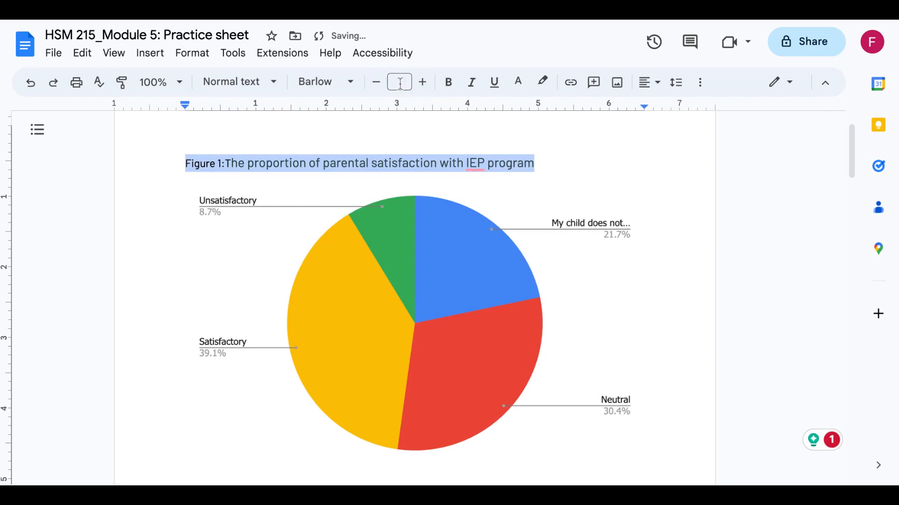
type("12")
key("Return")
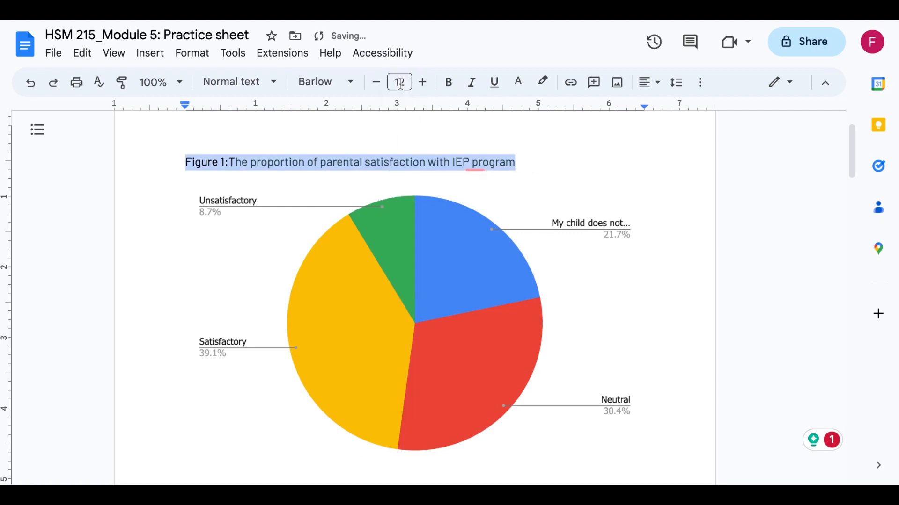
left_click(448, 82)
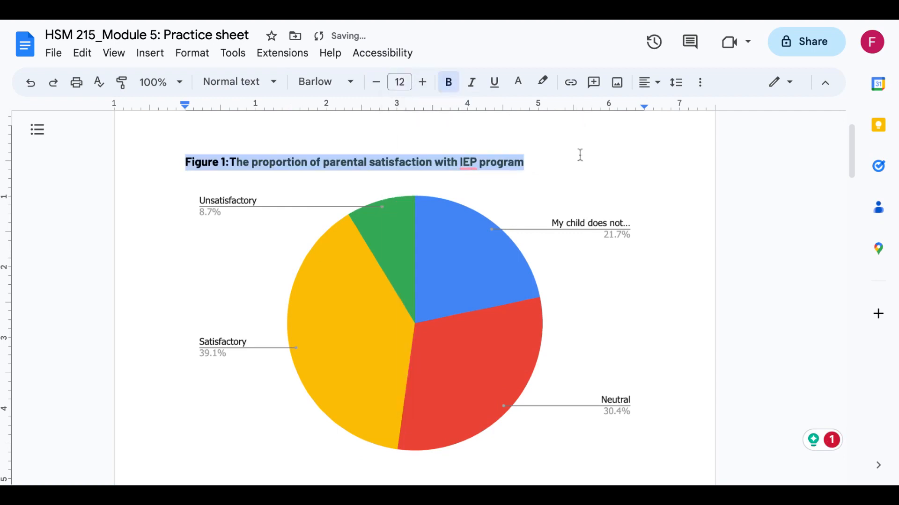
left_click(610, 159)
Step: Accept the Grammarly article correction so the Figure 1 caption reads "the IEP program"
mouse_move(468, 163)
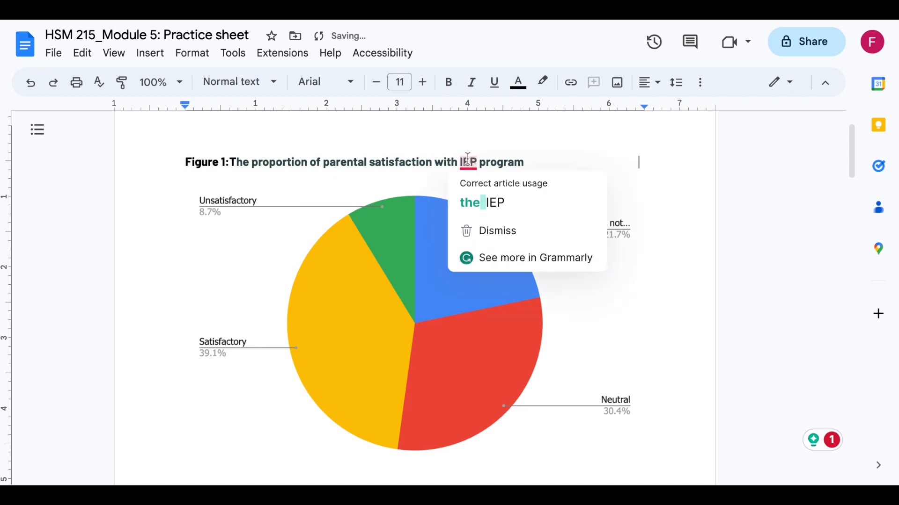
left_click(482, 203)
scroll(443, 243, "down", 2)
scroll(443, 244, "up", 2)
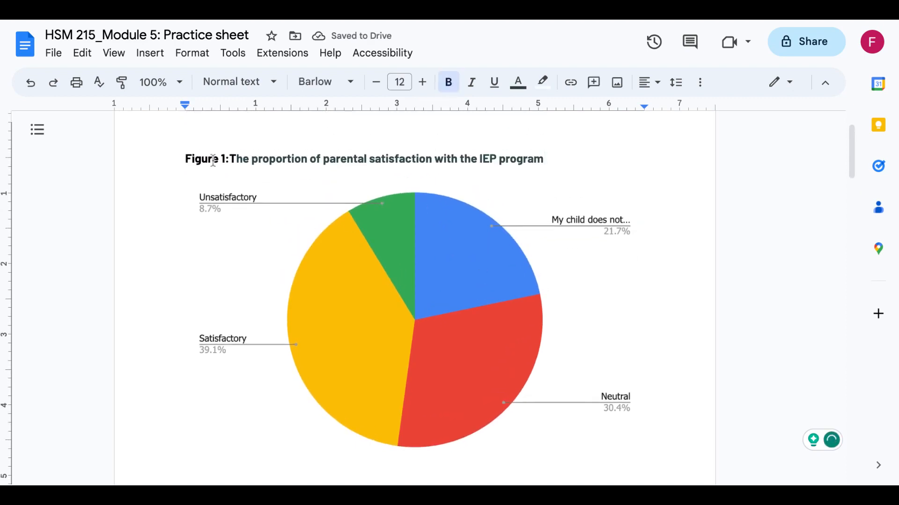
Step: Increase the Figure 1 caption's font size to 14 and deselect it
left_click(187, 159, "shift")
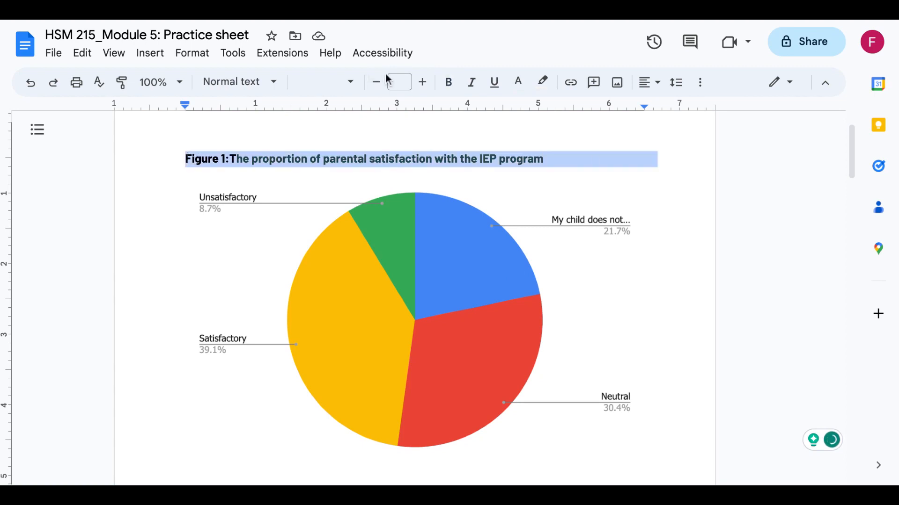
left_click(423, 83)
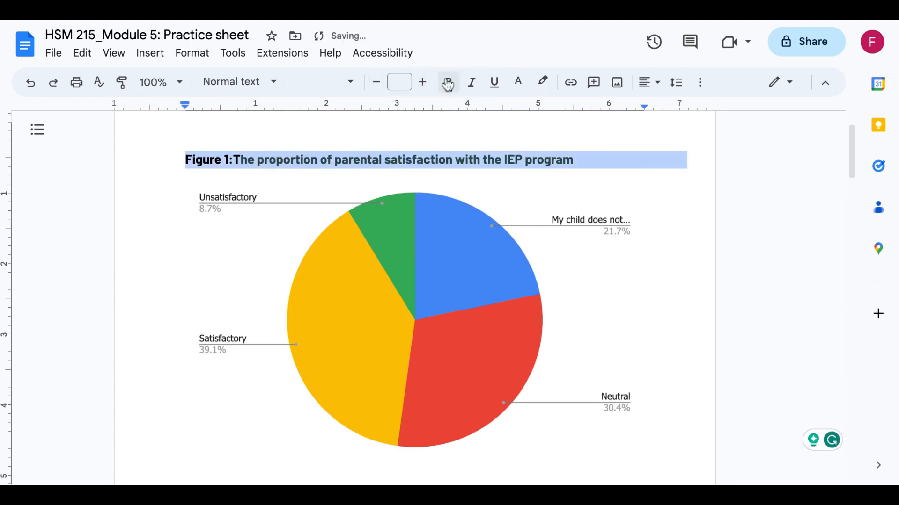
left_click(423, 83)
left_click(697, 211)
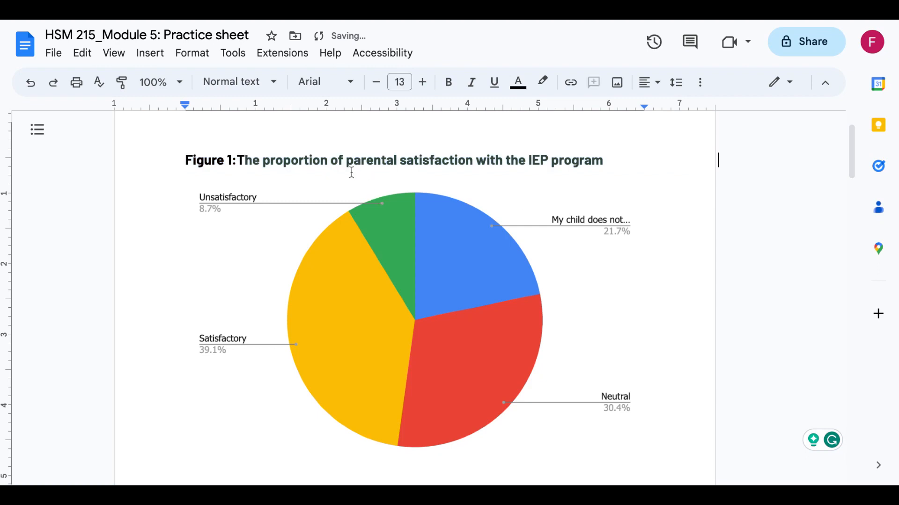
Step: Set the text wrapping of the line chart on the second page to Break text
scroll(431, 278, "down", 2)
scroll(431, 278, "up", 2)
scroll(431, 278, "down", 1)
scroll(466, 271, "down", 12)
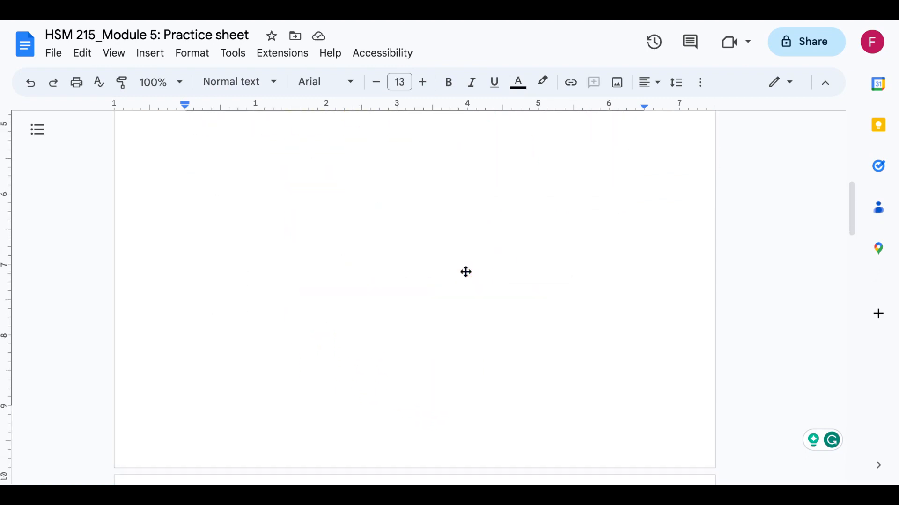
left_click(354, 267)
scroll(451, 280, "down", 5)
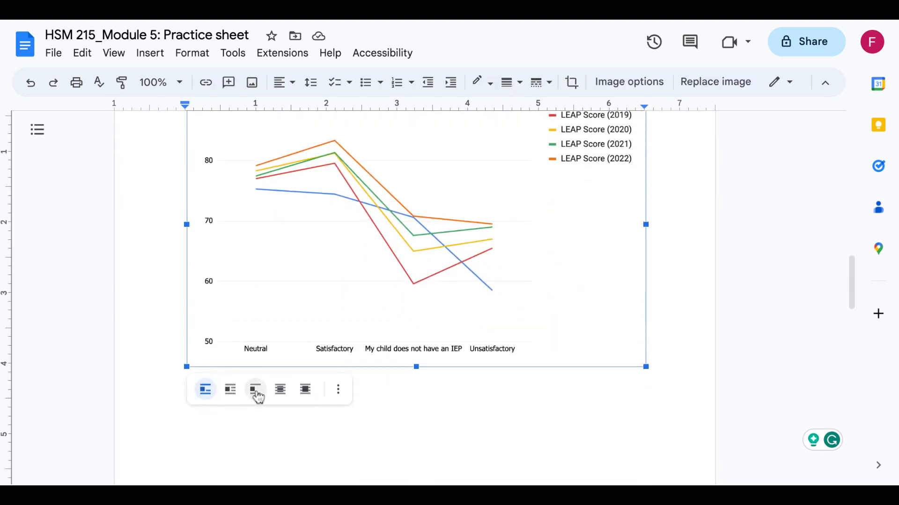
left_click(255, 391)
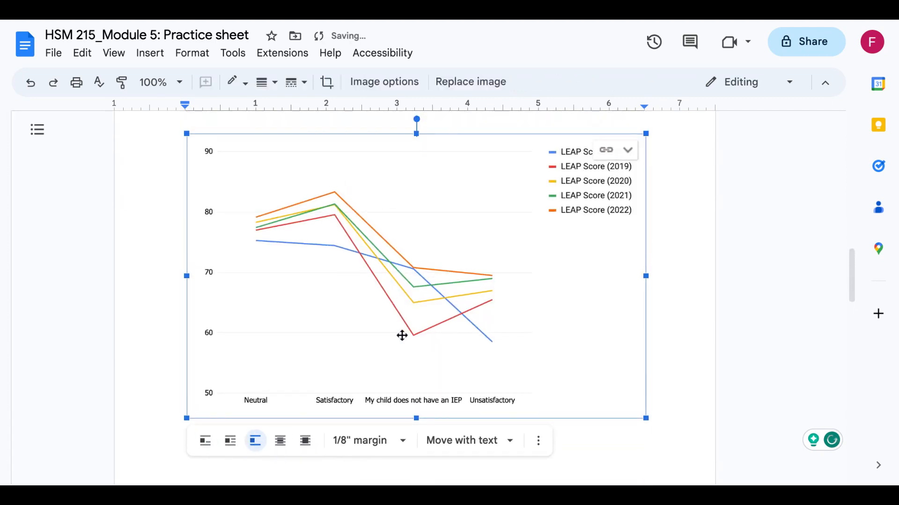
Step: Move the line chart slightly down on the second page and place the cursor in the space above it
left_click_drag(474, 261, 473, 278)
scroll(639, 362, "down", 1)
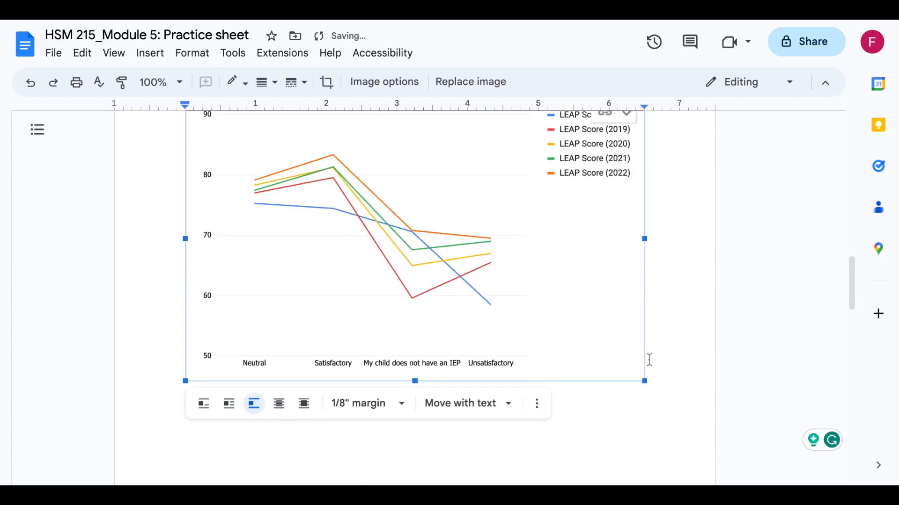
left_click(258, 410)
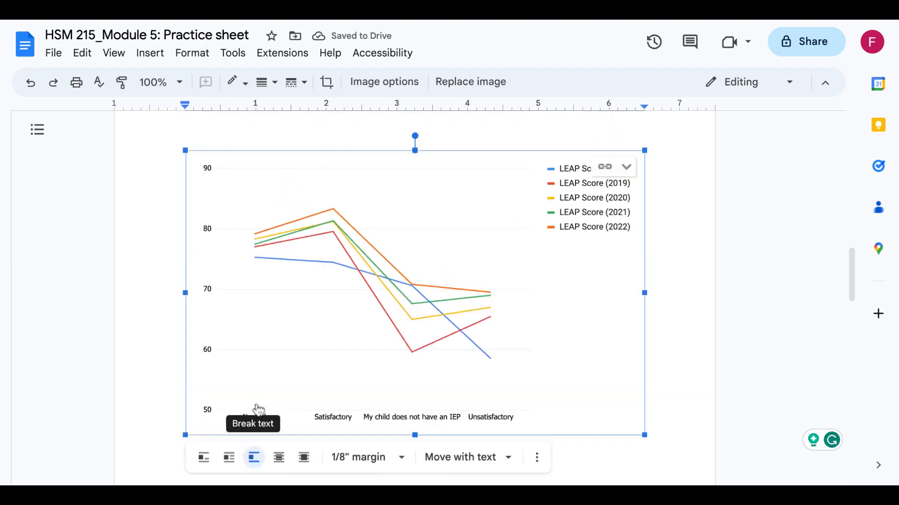
left_click(225, 164)
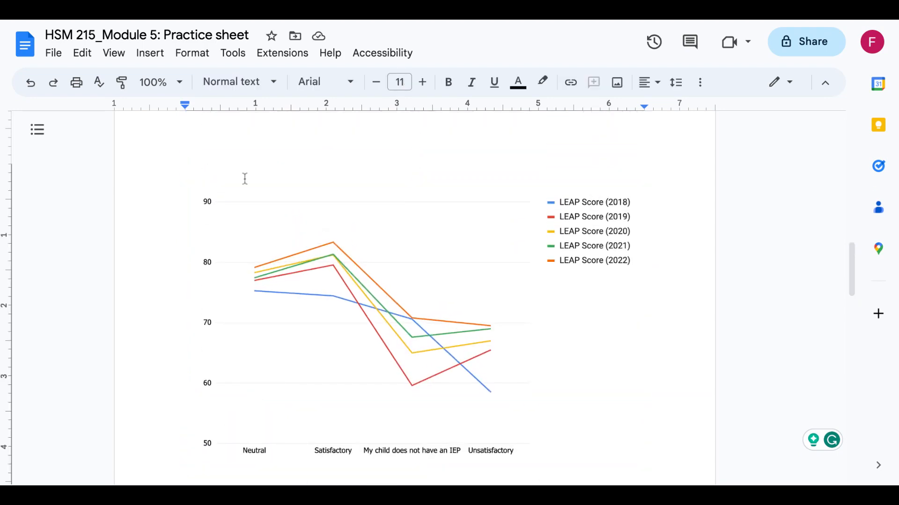
Step: Compare the line chart's spacing with the captioned pie chart and move the line chart farther down its page
scroll(313, 288, "up", 10)
scroll(335, 333, "down", 10)
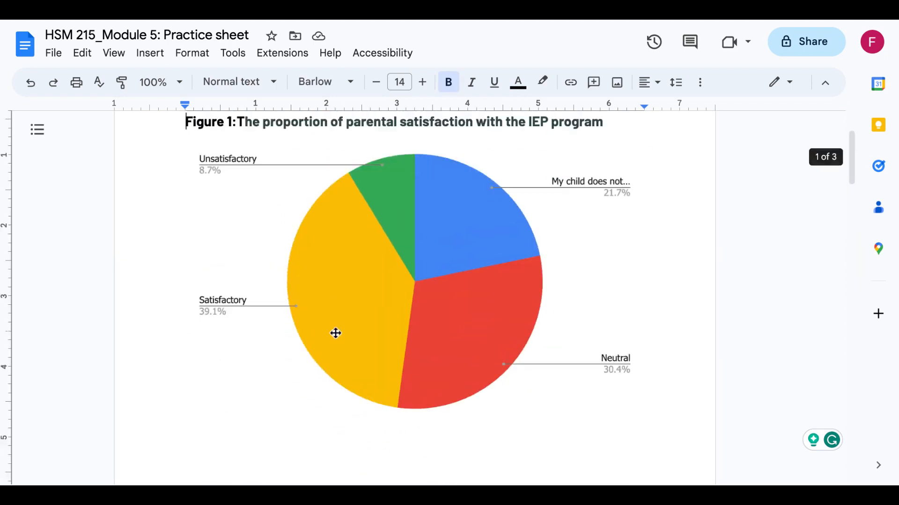
left_click(280, 338)
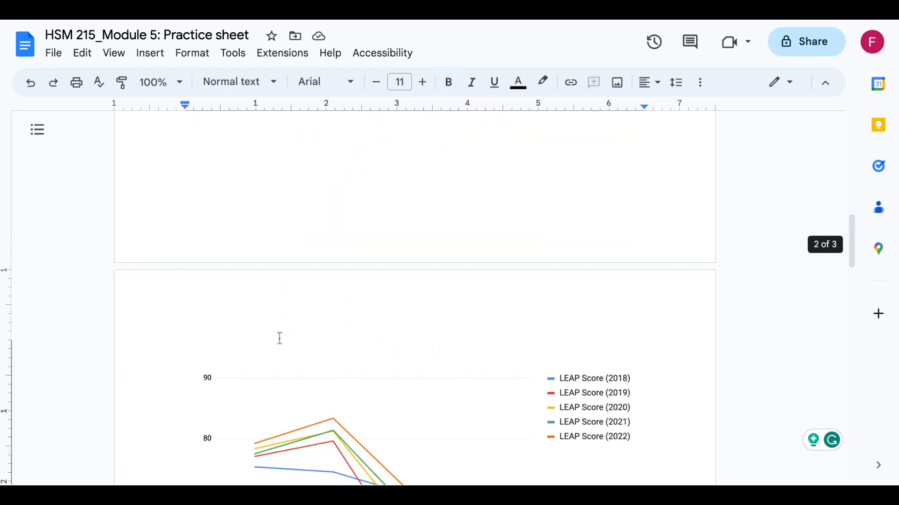
scroll(330, 315, "down", 6)
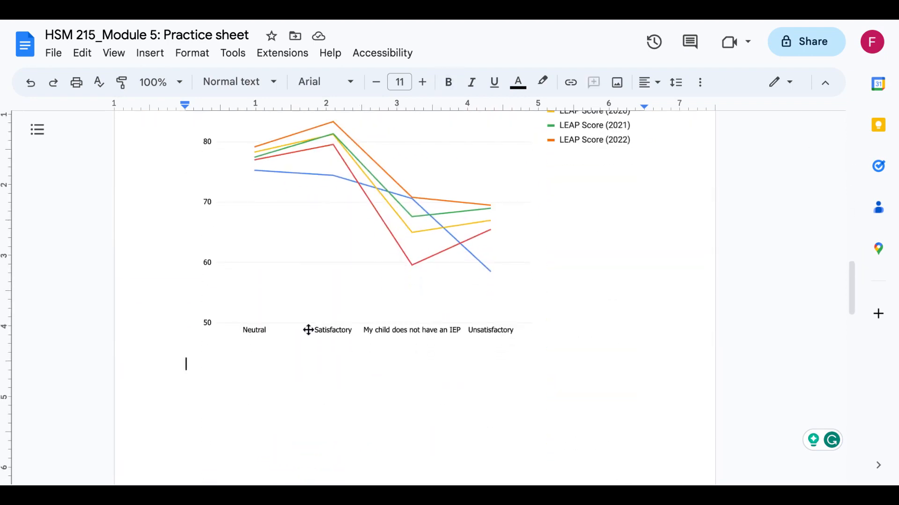
scroll(309, 328, "up", 15)
scroll(317, 330, "down", 12)
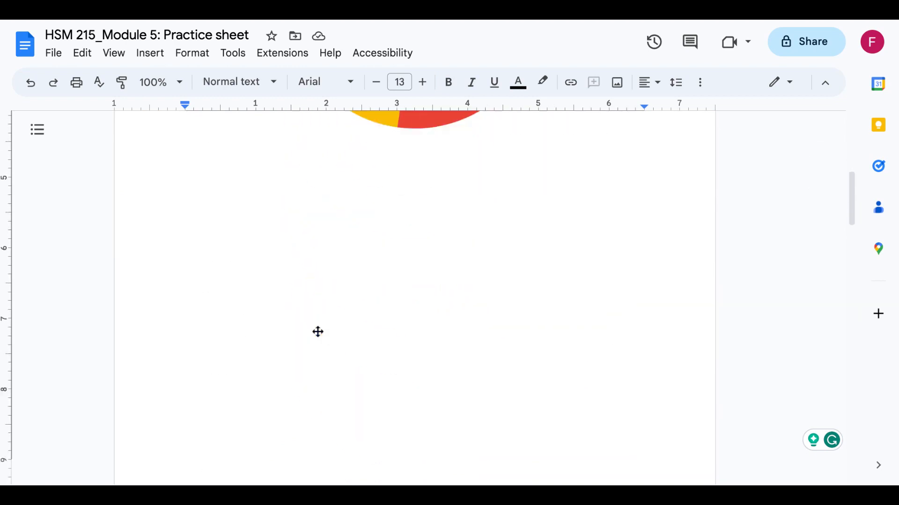
left_click(317, 330)
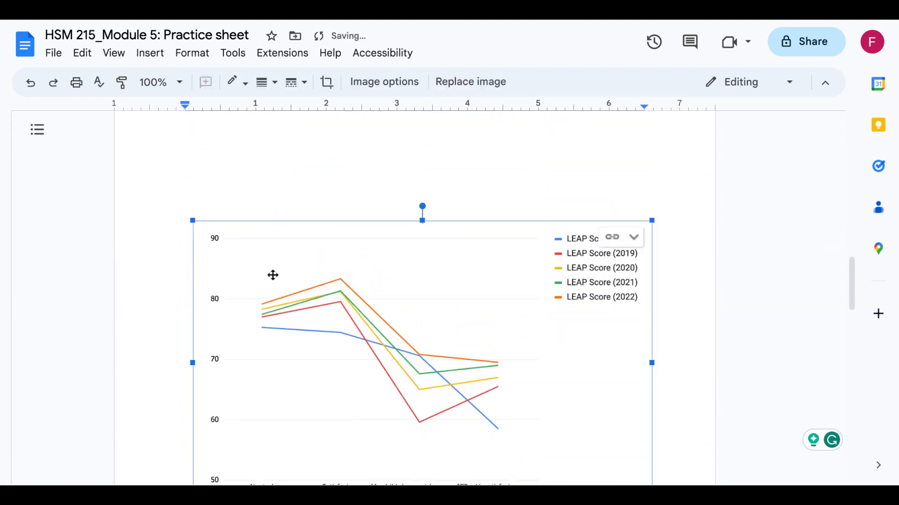
Step: Start the line chart's caption with "Figure 2:" in the blank space above the chart on the second page
scroll(225, 180, "up", 3)
left_click(226, 181)
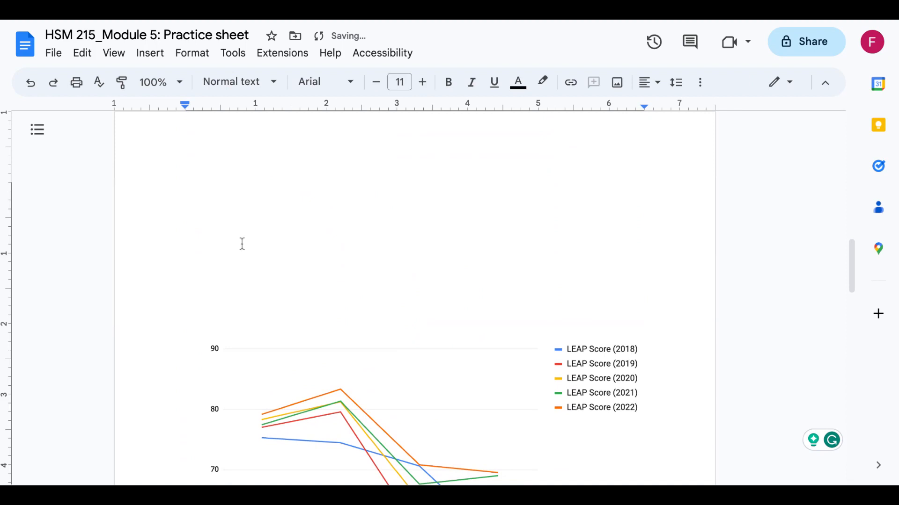
type("Figure 2:")
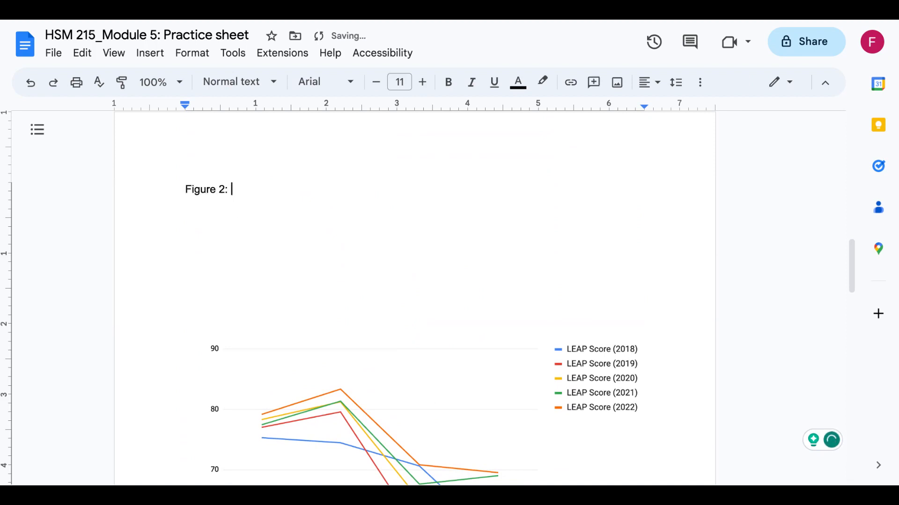
Step: Reposition the line chart on the second page so it sits just below the "Figure 2:" caption line
scroll(309, 246, "down", 3)
left_click(333, 379)
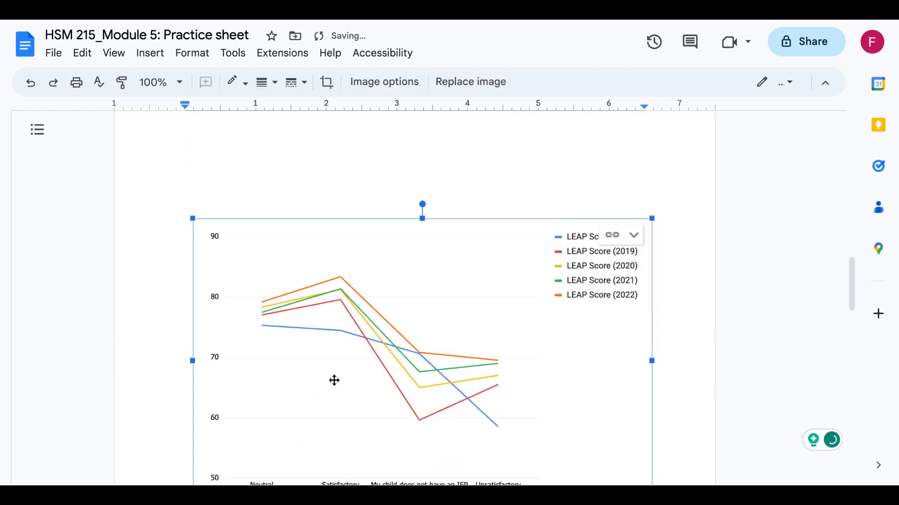
scroll(353, 341, "up", 1)
scroll(353, 341, "up", 2)
scroll(353, 341, "down", 2)
left_click_drag(353, 340, 347, 252)
scroll(394, 321, "up", 3)
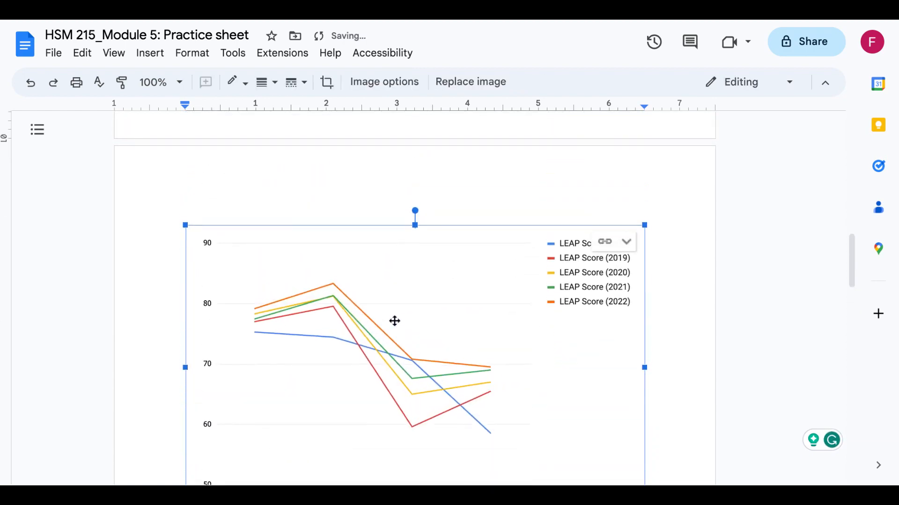
scroll(369, 347, "down", 4)
scroll(369, 255, "up", 2)
left_click_drag(357, 181, 370, 253)
scroll(357, 341, "down", 1)
left_click_drag(357, 354, 357, 294)
scroll(357, 323, "up", 1)
scroll(357, 322, "up", 1)
scroll(357, 323, "down", 1)
left_click_drag(383, 356, 383, 351)
scroll(384, 352, "down", 1)
scroll(384, 352, "up", 1)
scroll(385, 351, "up", 3)
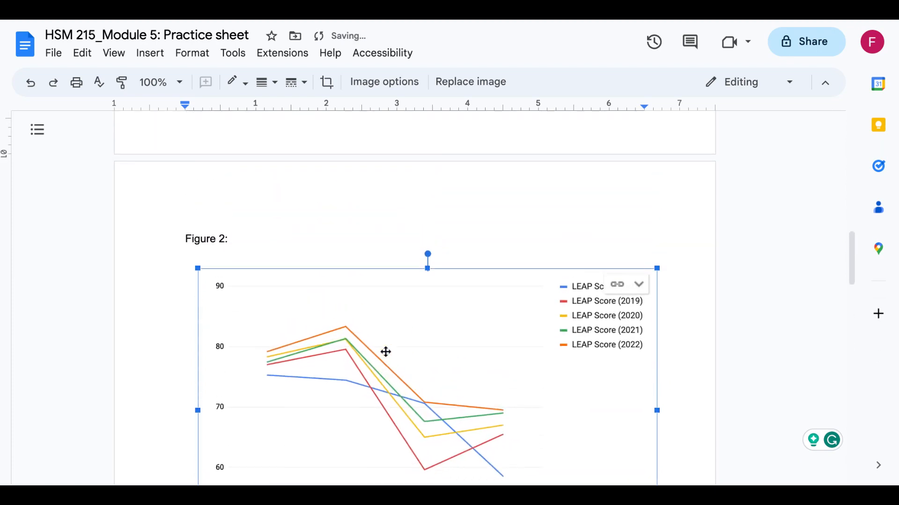
Step: Complete the Figure 2 caption with "Compare parental satisfaction with the IEP program to the LEAP scores of the last 5 years"
left_click(254, 251)
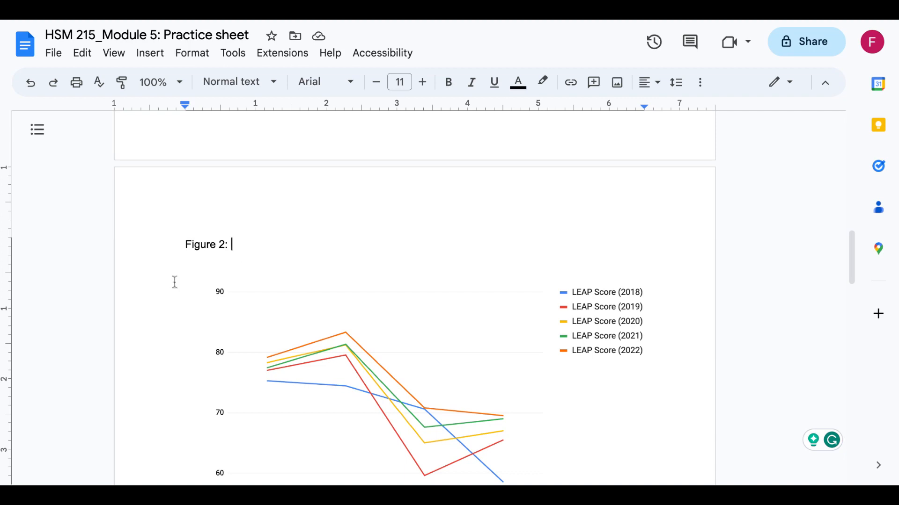
type("Compare parental satisfaction with IEP program to the LEAP scores of the last 5 years")
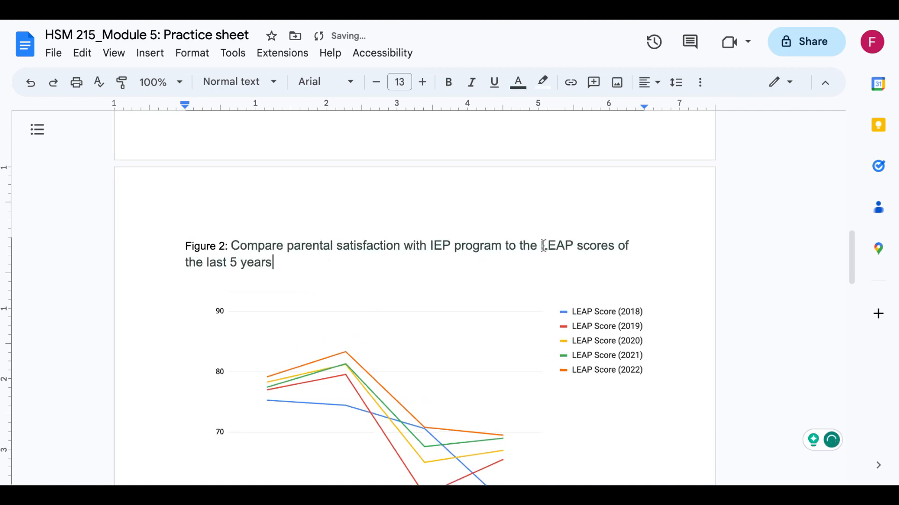
left_click(428, 247)
type("the")
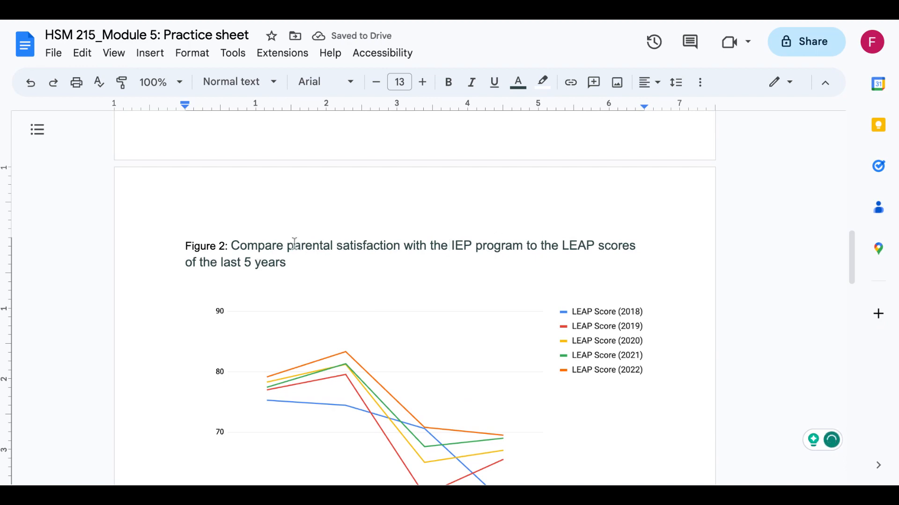
Step: Replace "Compare" with "The" in the Figure 2 caption and remove "the" before "IEP"
left_click_drag(287, 245, 231, 245)
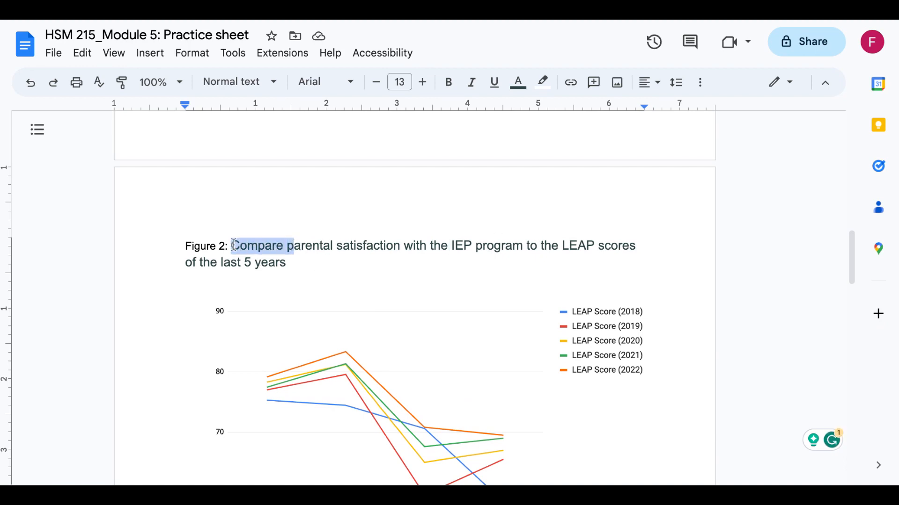
key("BackSpace")
type("The")
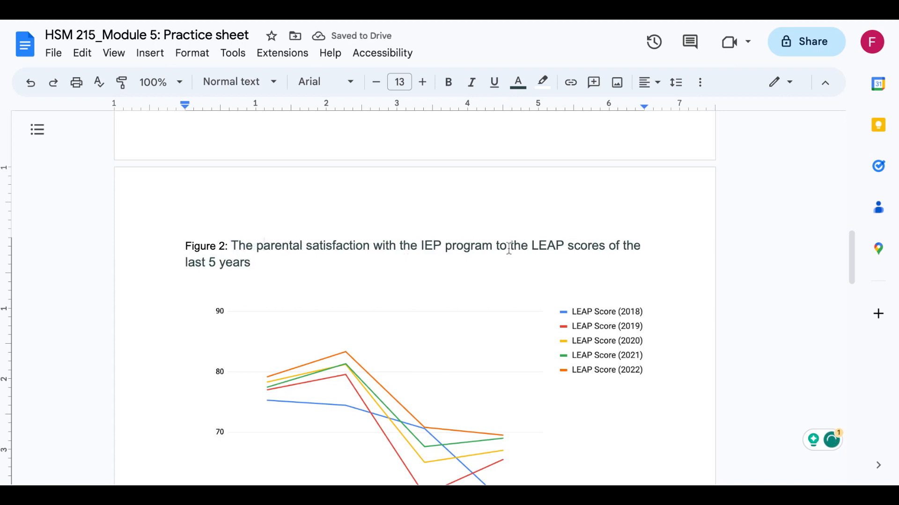
double_click(420, 247)
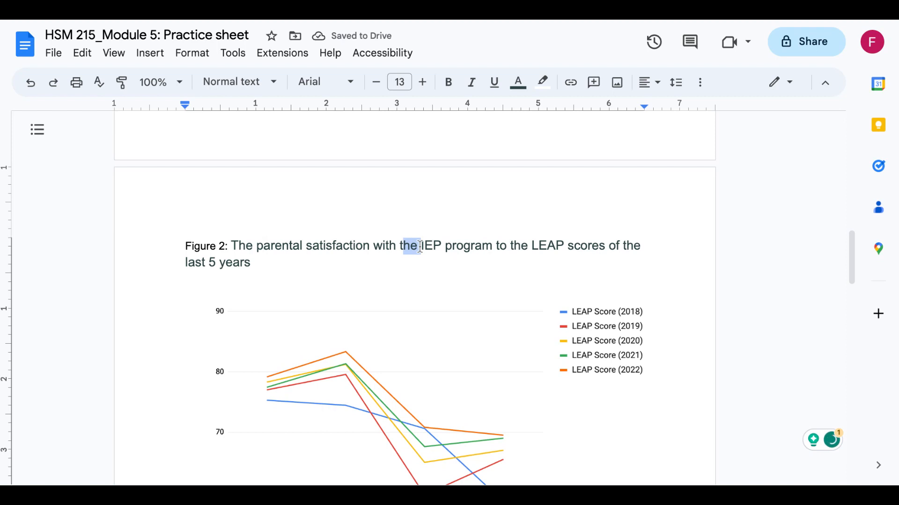
key("BackSpace")
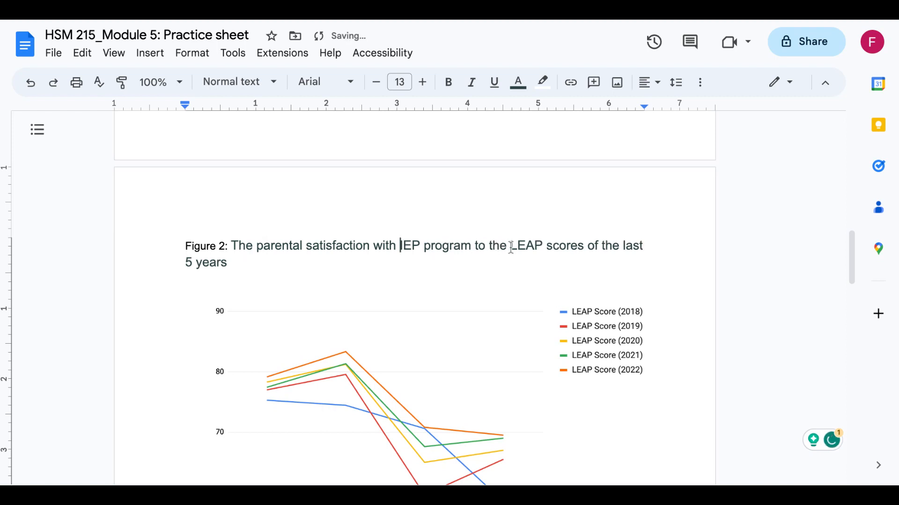
Step: Insert "Average LEAP Score compared to" directly after "Figure 2:" in the caption
key("shift+Left")
key("shift+Left")
key("shift+Left")
key("shift+Left")
key("shift+Left")
key("shift+Left")
left_click_drag(511, 247, 474, 249)
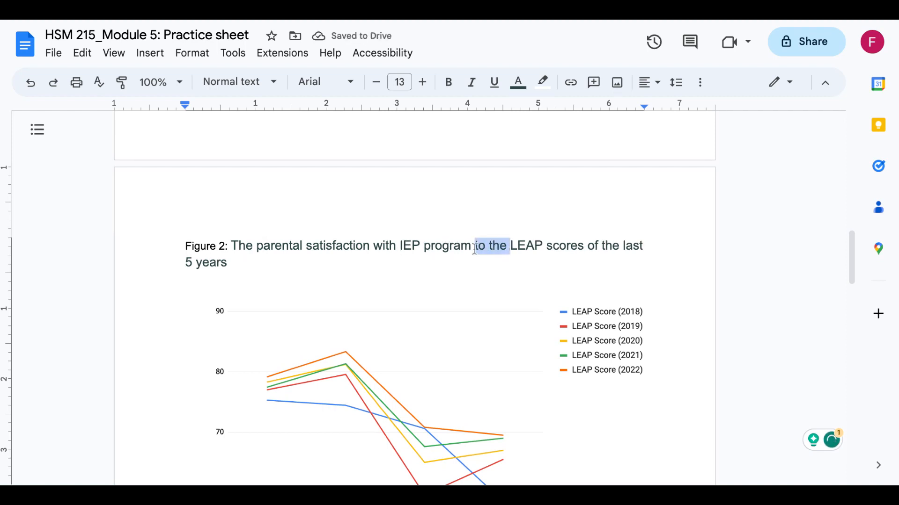
left_click(232, 243)
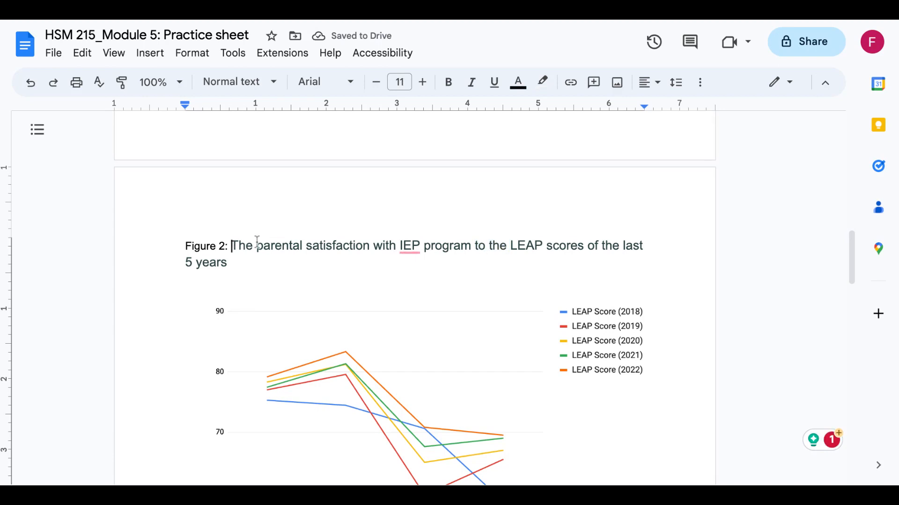
type("Average ")
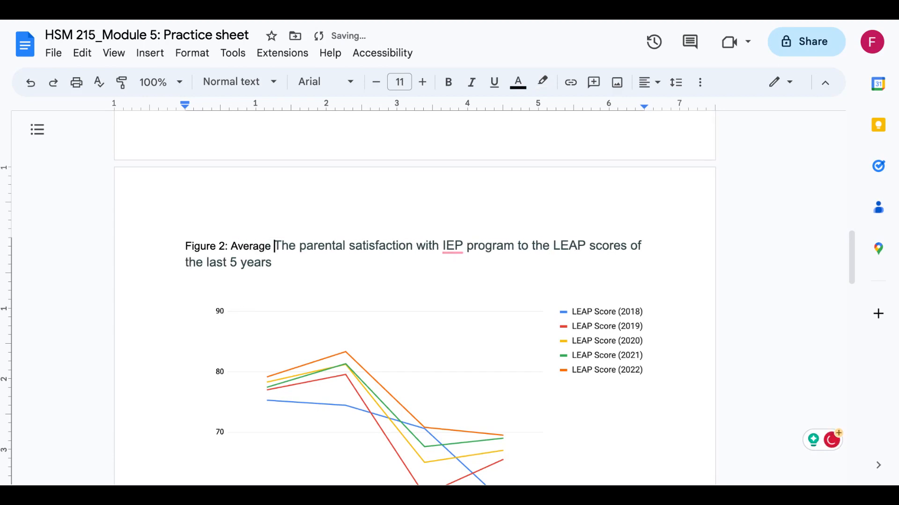
type("LEAP ")
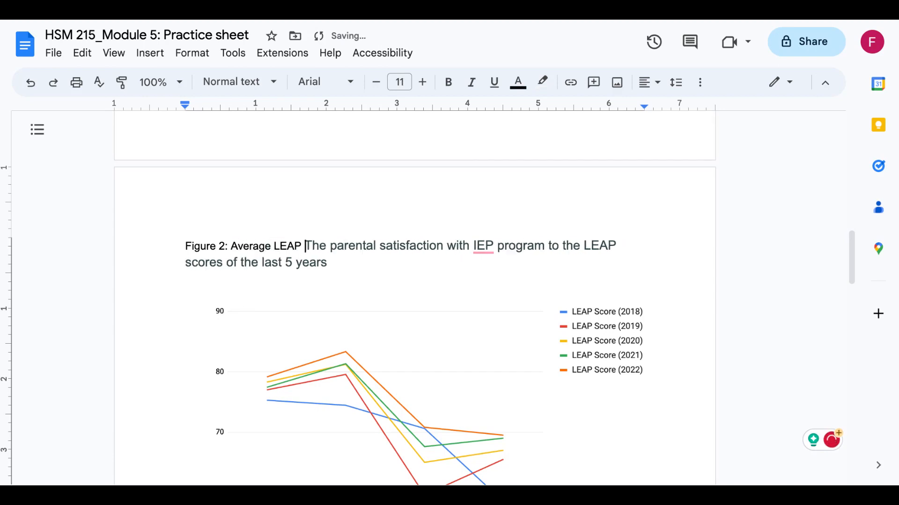
type("Score f")
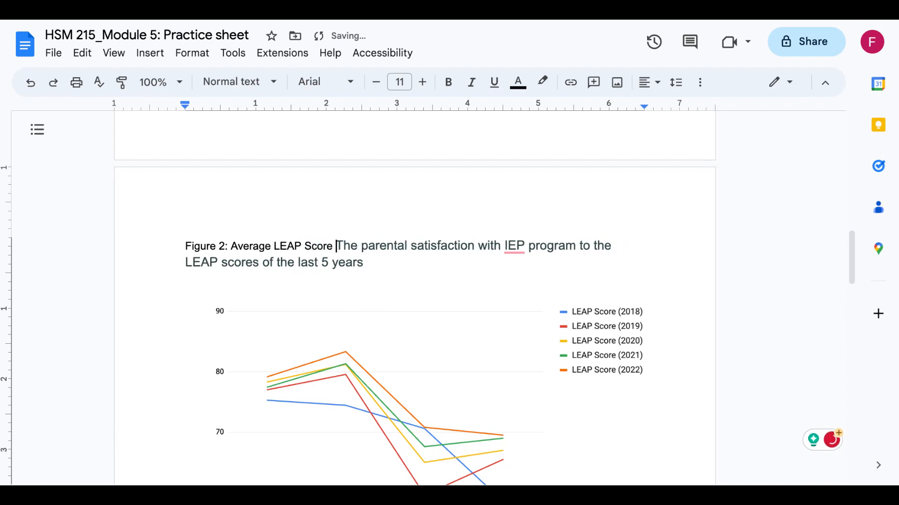
key("BackSpace")
type("compared to")
Step: Remove "The" before "parental satisfaction" in the Figure 2 caption, keeping "parental" in lowercase
key("Right")
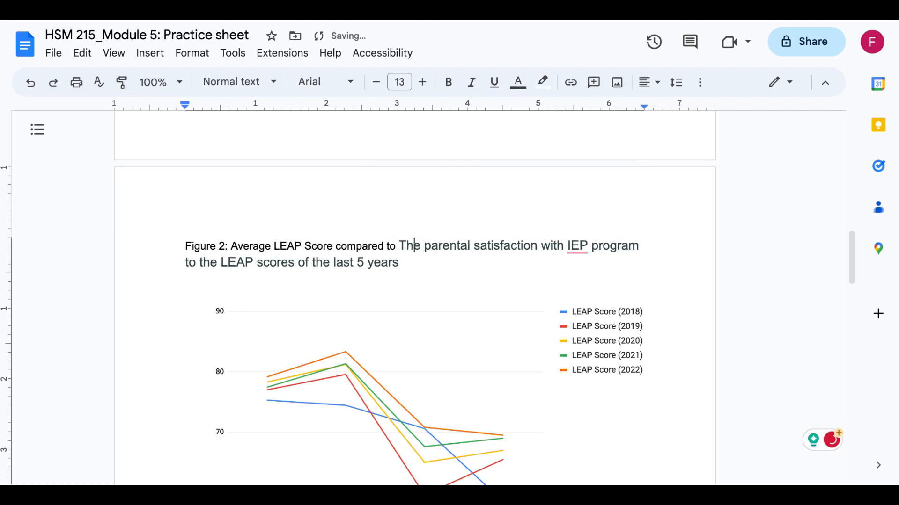
key("Right")
key("BackSpace")
key("BackSpace")
key("BackSpace")
key("BackSpace")
key("BackSpace")
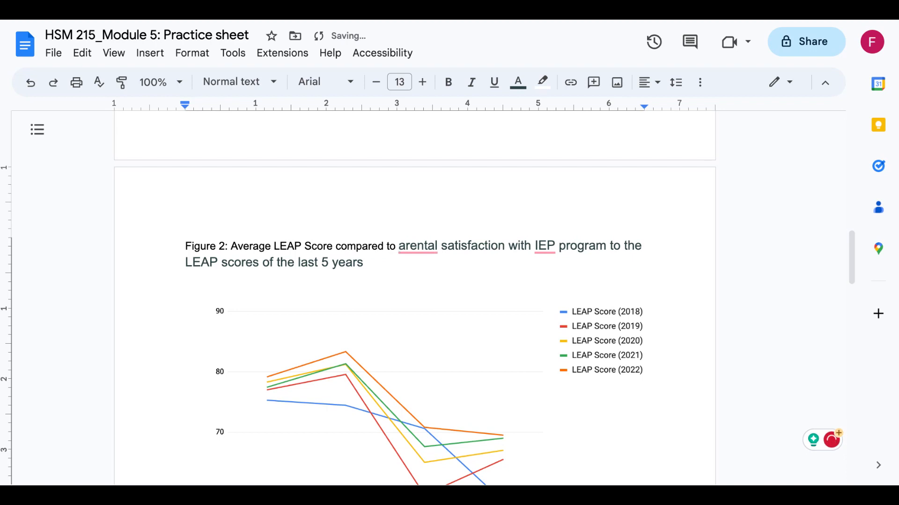
type("p")
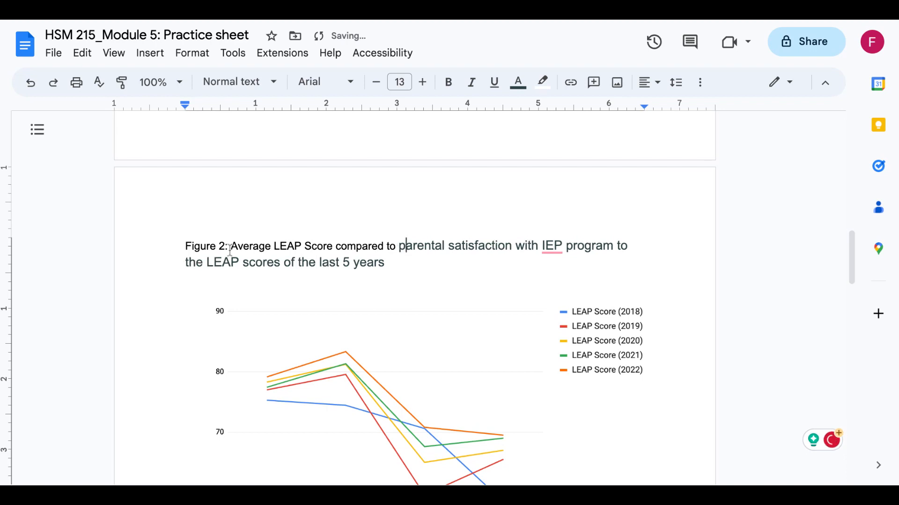
Step: Add the year range "(2018 - 2022)" after "Average LEAP Score" in the Figure 2 caption
left_click(337, 245)
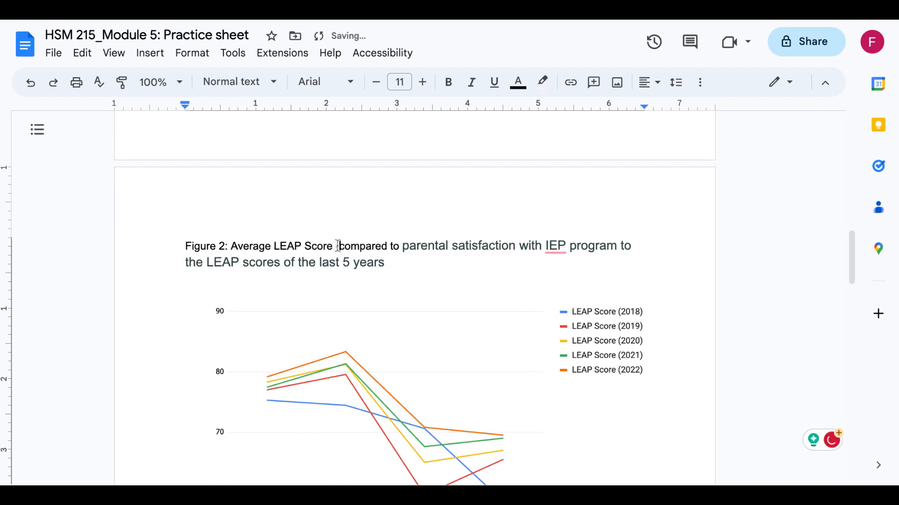
type("(2018 ")
type("- 20")
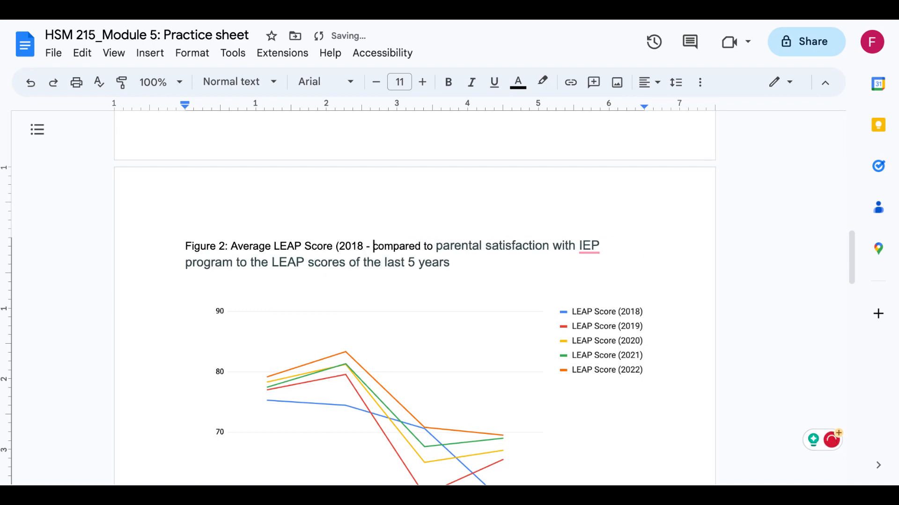
type("22")
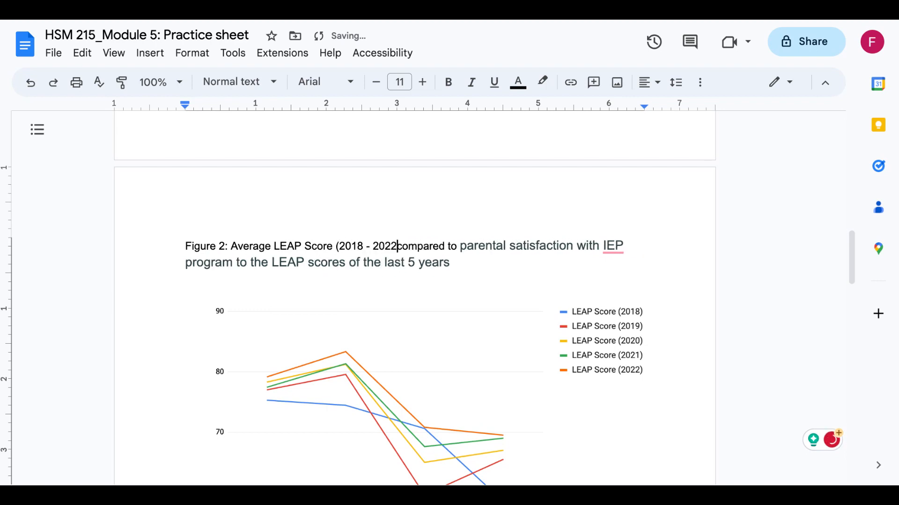
type(")")
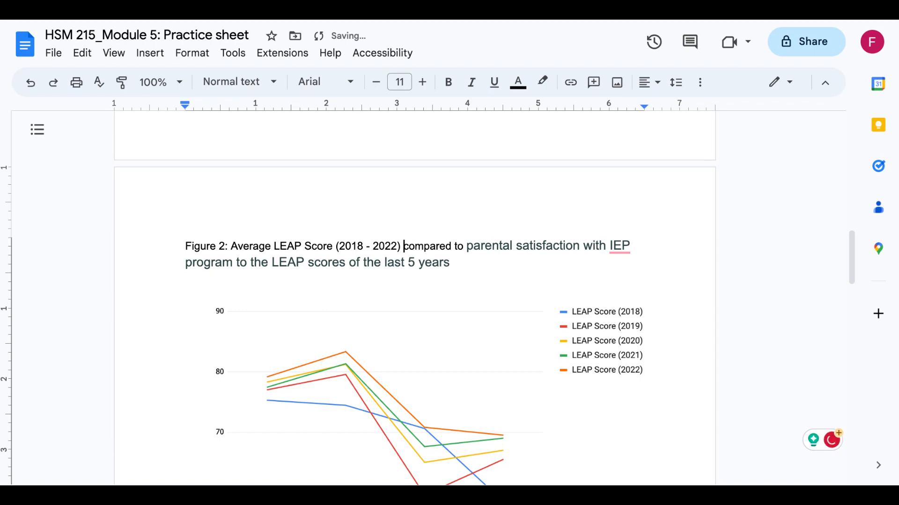
Step: Insert "the" before "IEP" in the Figure 2 caption and delete "scores of the last 5 years" from its end
left_click(609, 245)
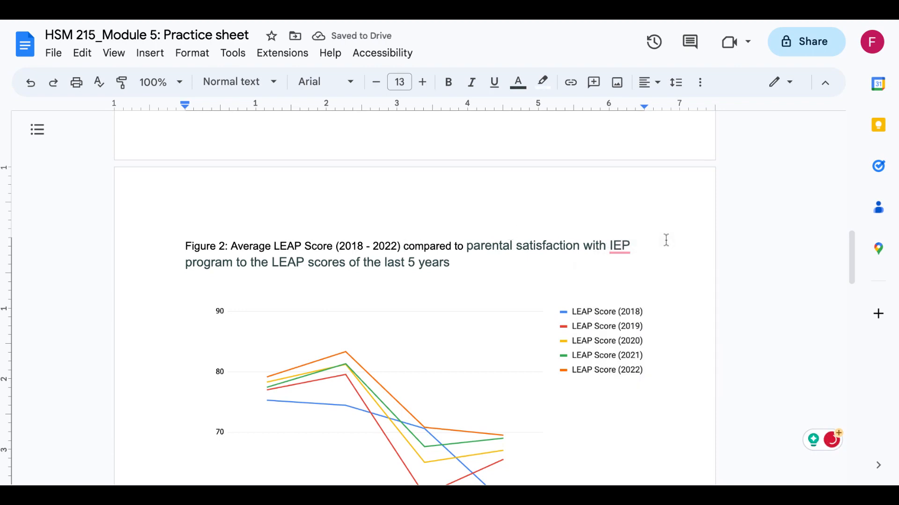
type("the")
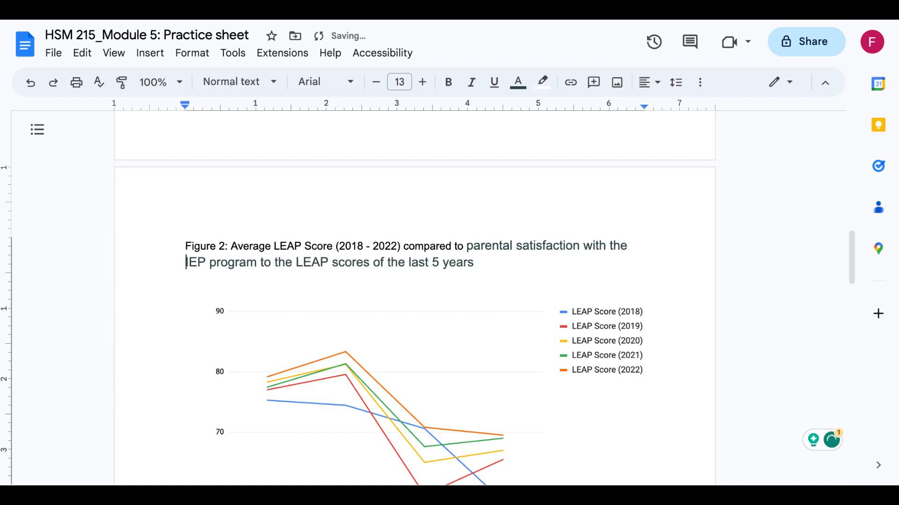
left_click(483, 266)
key("shift+Left")
key("shift+Left")
key("shift+Left")
key("shift+Left")
key("shift+Left")
key("shift+Left")
key("shift+Left")
key("shift+Left")
key("shift+Left")
key("shift+Left")
key("shift+Left")
key("shift+Left")
key("shift+Left")
key("shift+Left")
key("shift+Left")
key("shift+Left")
key("shift+Left")
key("shift+Left")
key("shift+Left")
key("shift+Left")
key("shift+Right")
key("BackSpace")
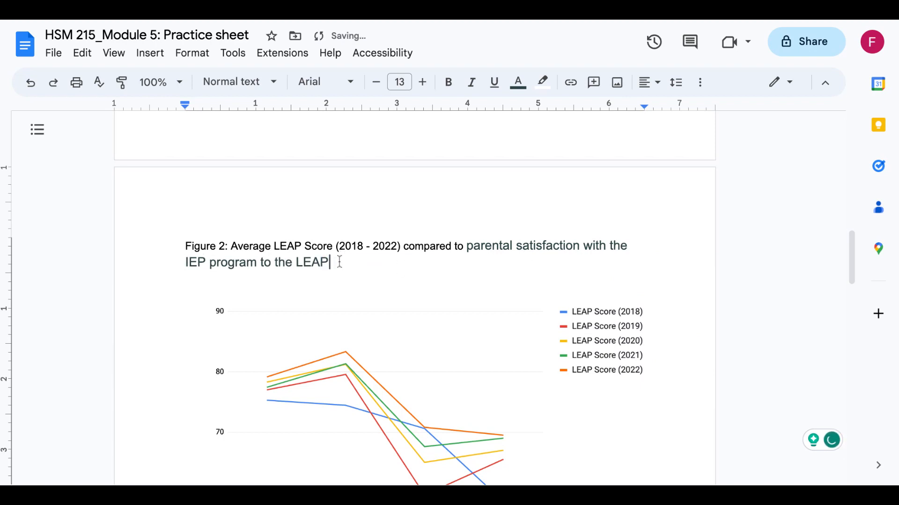
Step: Format the whole Figure 2 caption in bold Barlow at font size 13 and deselect it
triple_click(340, 262)
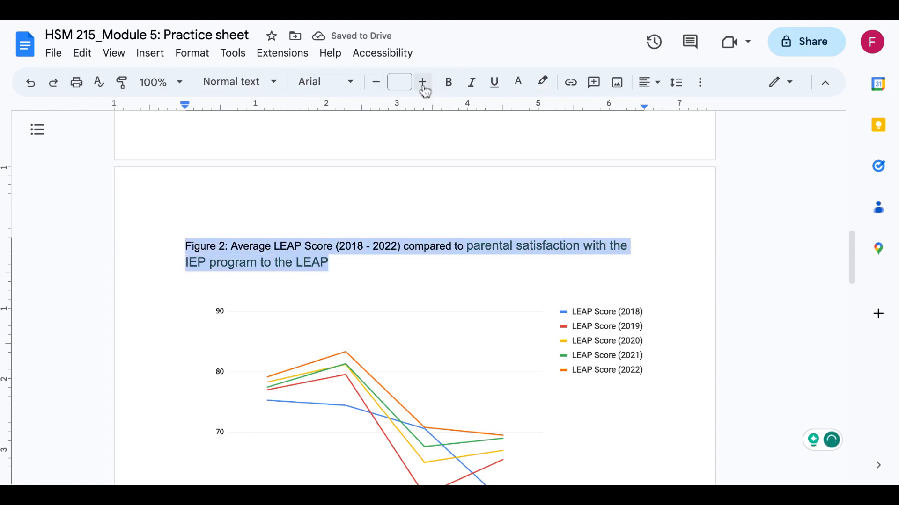
left_click(350, 82)
left_click(337, 169)
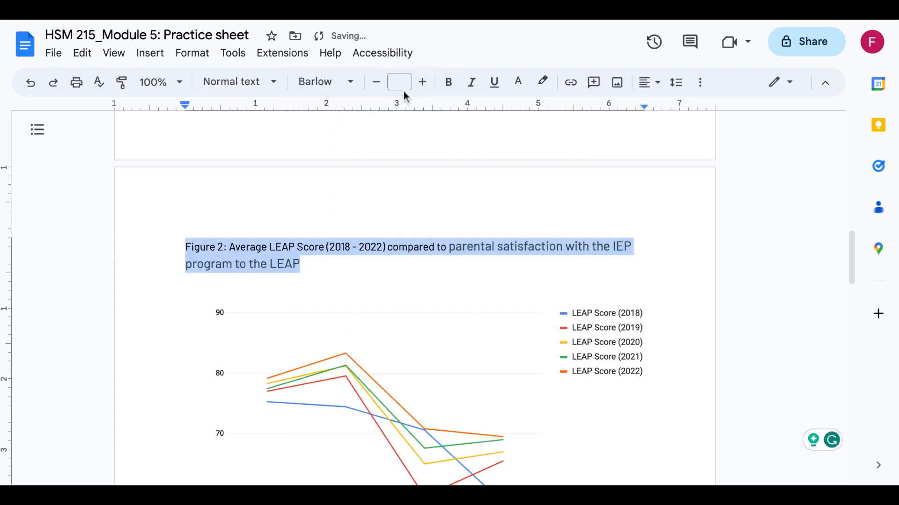
left_click(402, 83)
type("13")
key("Return")
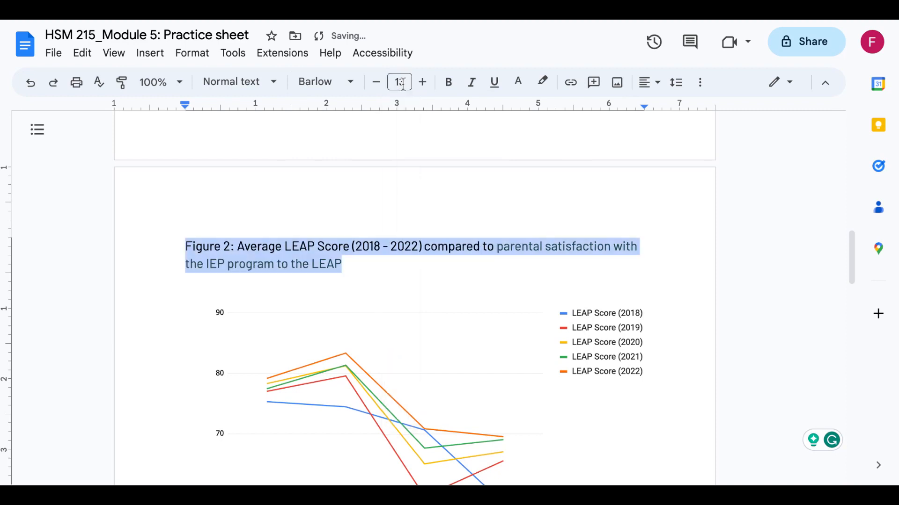
left_click(449, 83)
left_click(474, 277)
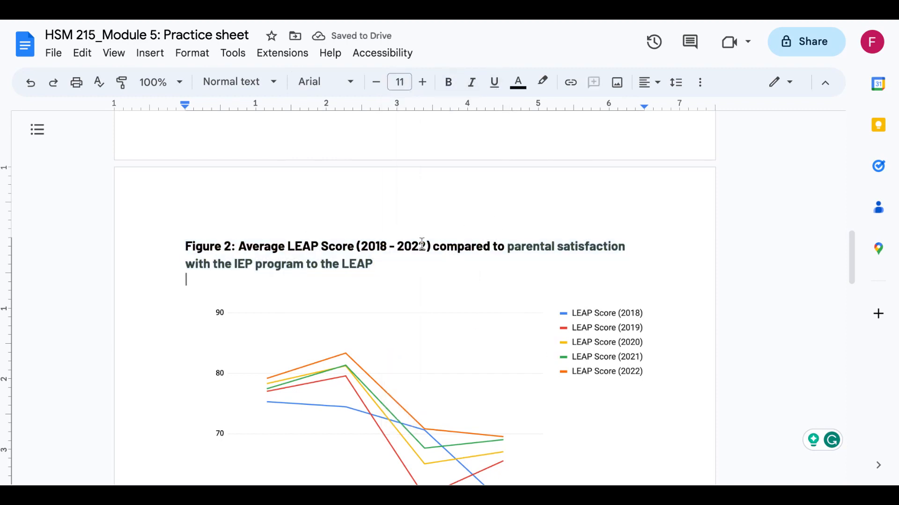
Step: Delete "Average LEAP Score (2018 - 2022) compared to" from the Figure 2 caption and capitalize "Parental"
left_click_drag(505, 246, 244, 245)
key("BackSpace")
type("P")
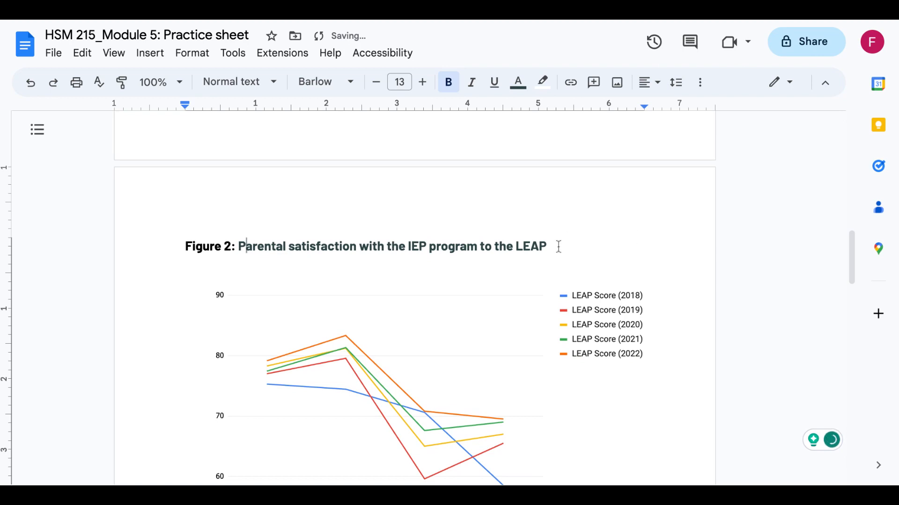
Step: Replace "to" after "IEP program" with "compared to" in the Figure 2 caption
double_click(490, 244)
key("BackSpace")
type("comare")
key("BackSpace")
key("BackSpace")
key("BackSpace")
type("pared to")
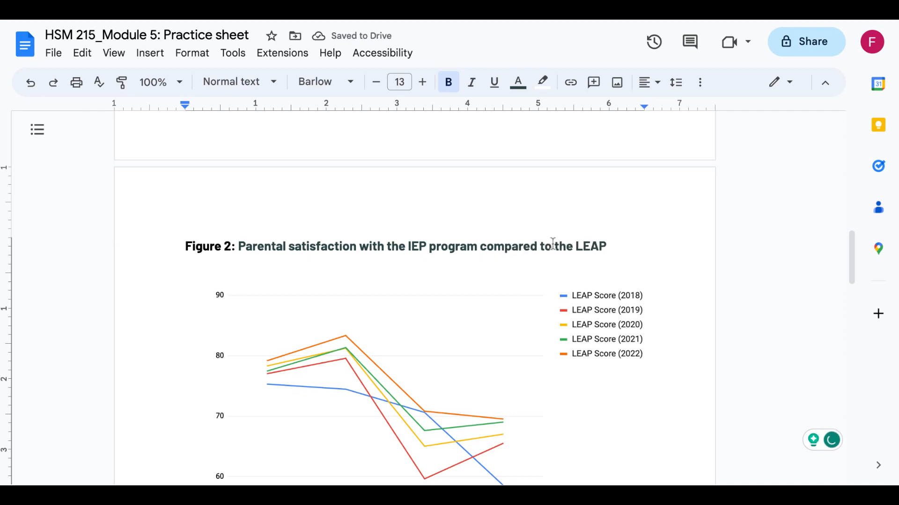
Step: Replace "the" before "LEAP" with "Average" in the Figure 2 caption
left_click(579, 246)
key("BackSpace")
key("BackSpace")
key("BackSpace")
key("BackSpace")
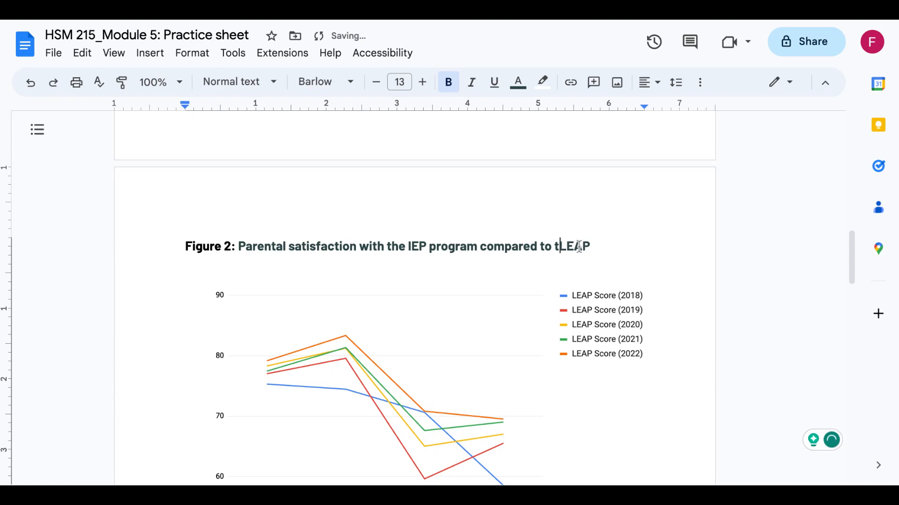
type("Average LEAP")
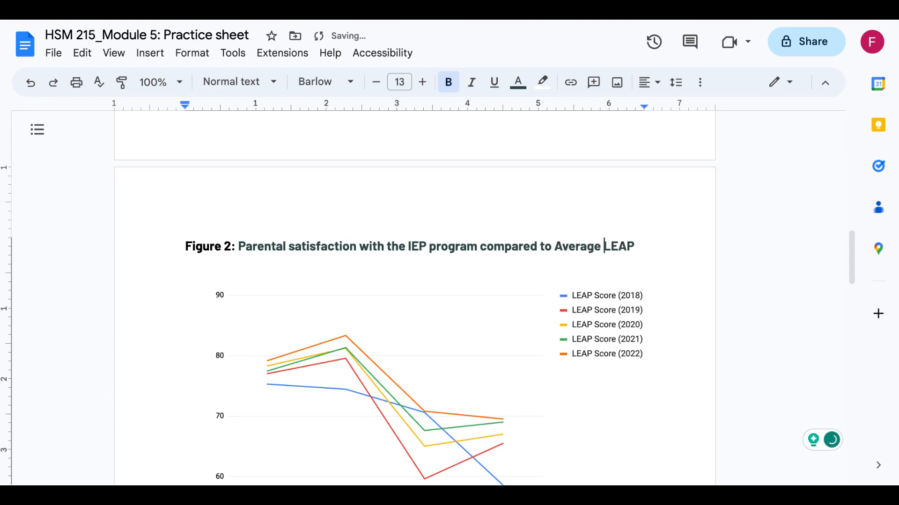
Step: Complete the Figure 2 caption by adding "Score (2018 - 2022)" after "LEAP"
type(" Score (")
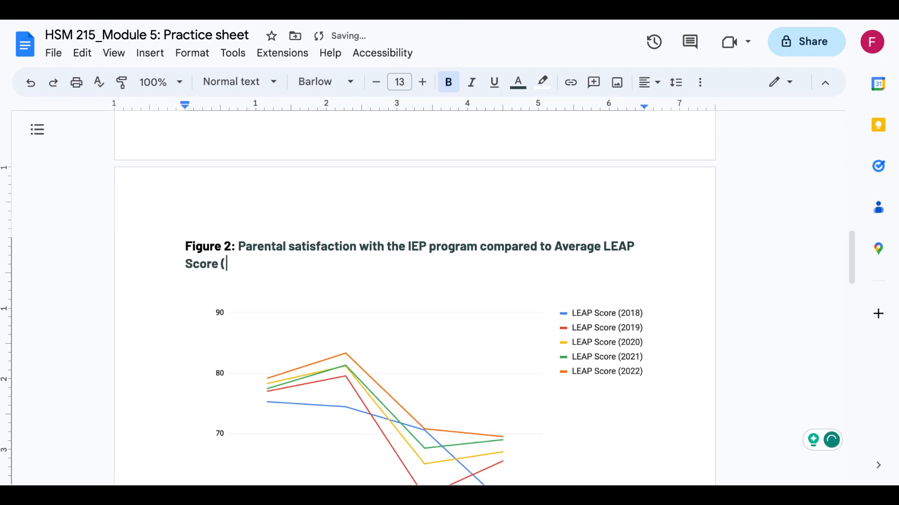
type("2018 - 2022)")
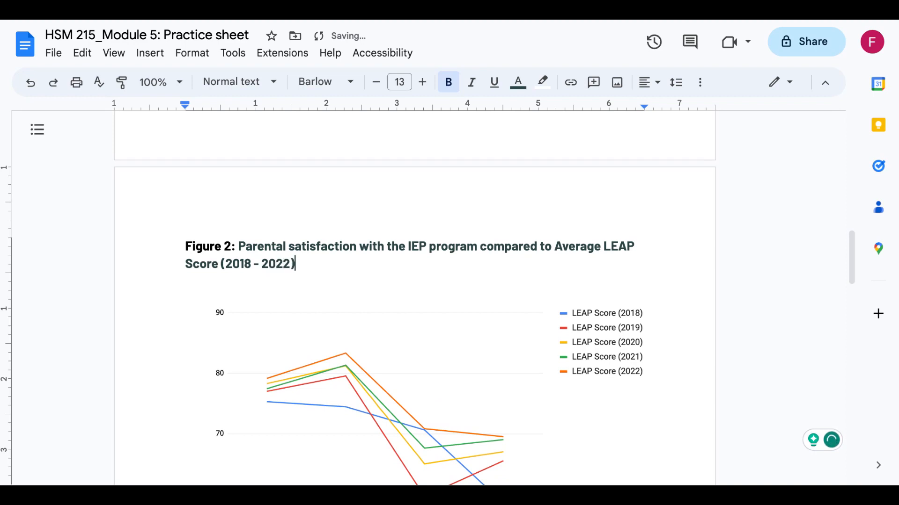
left_click(367, 323)
Step: Set the bar chart on page 3 to break text and move it down slightly to leave room for a caption
scroll(486, 325, "down", 15)
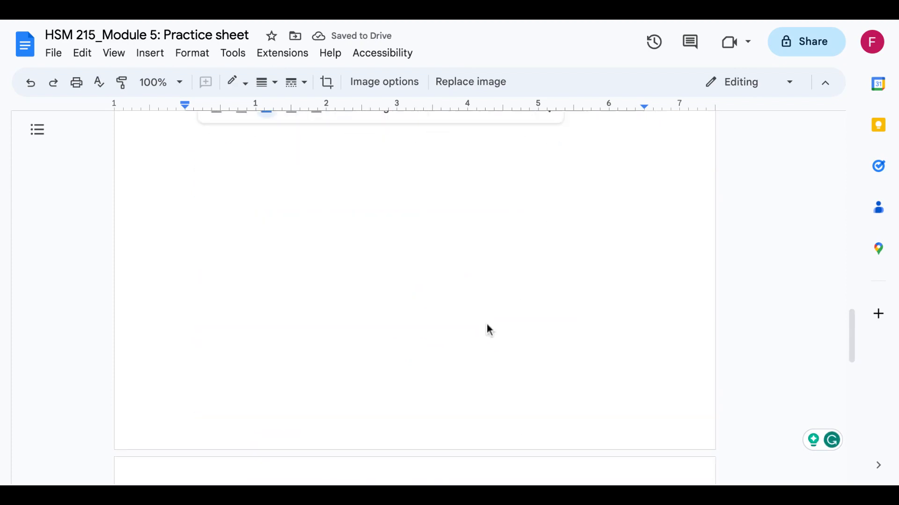
scroll(487, 324, "up", 3)
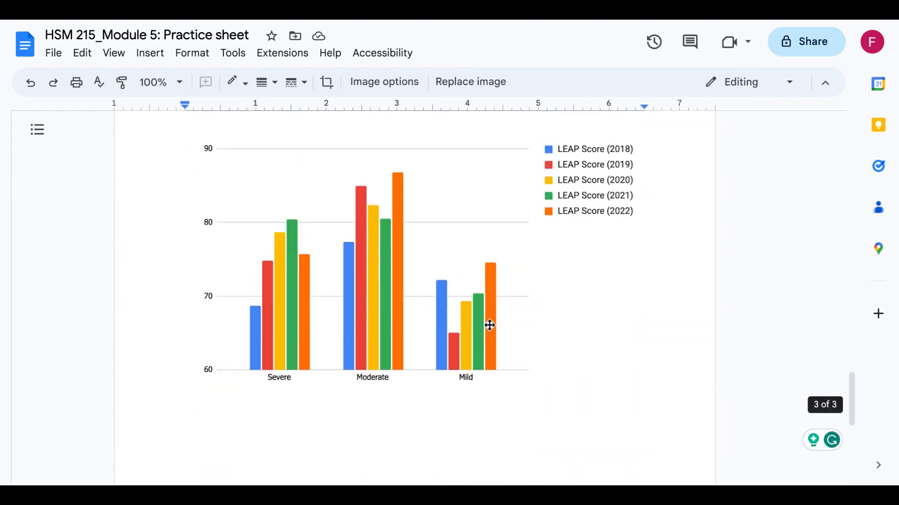
left_click(417, 309)
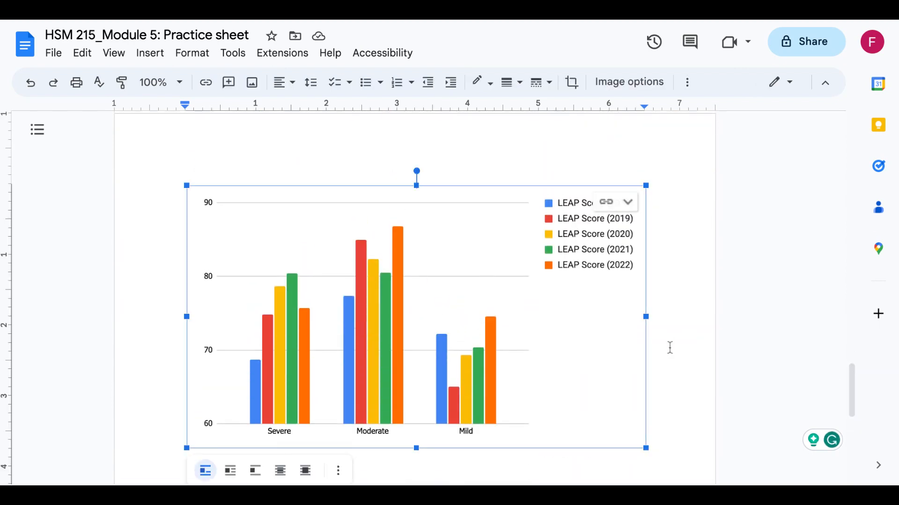
scroll(658, 350, "down", 1)
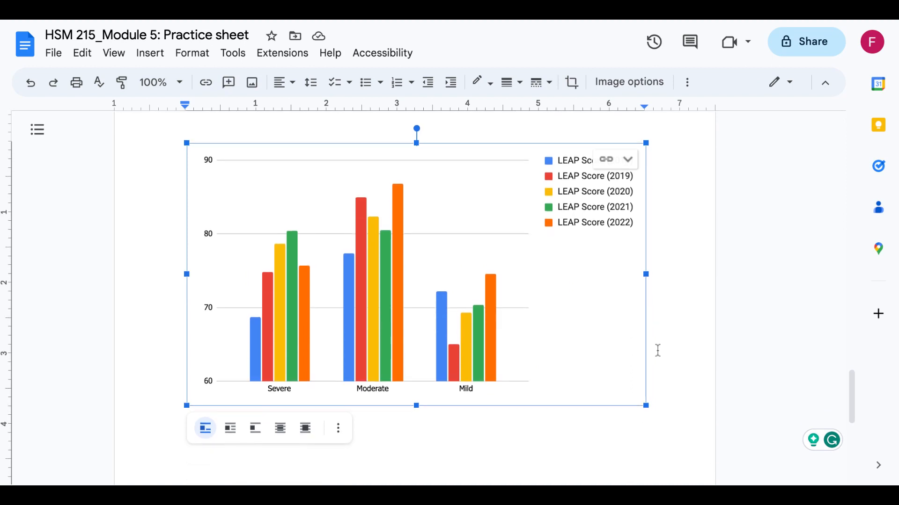
left_click(255, 435)
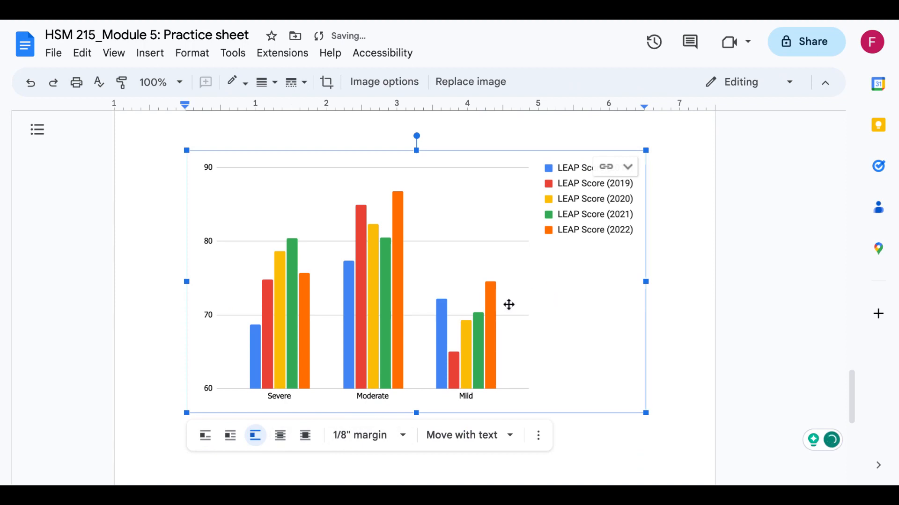
left_click_drag(461, 303, 461, 324)
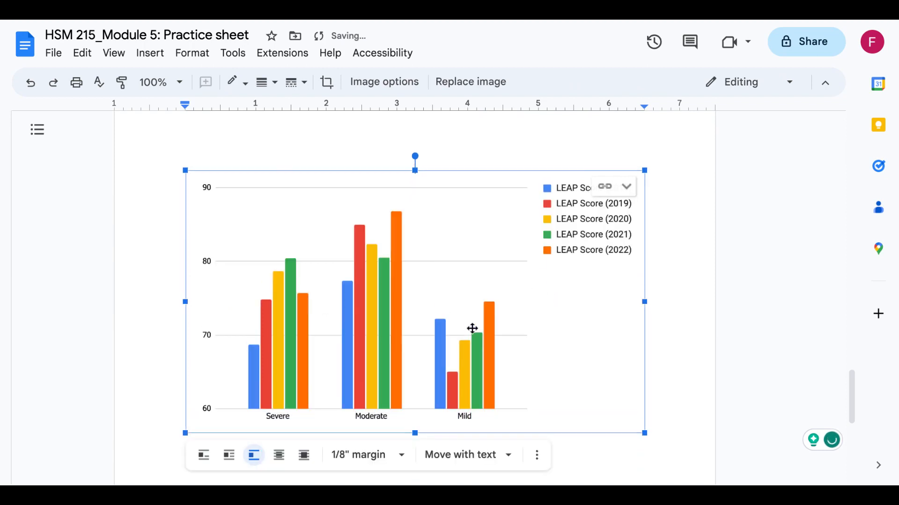
Step: Add the caption "Figure 3: Compare ADHD symptoms to the LEAP scores of the last 5 years" above the bar chart
left_click(280, 153)
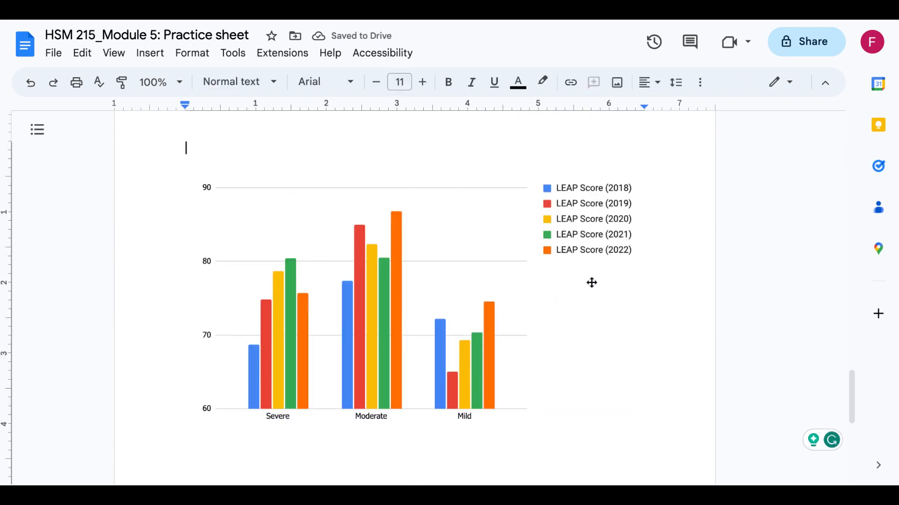
type("Figure ")
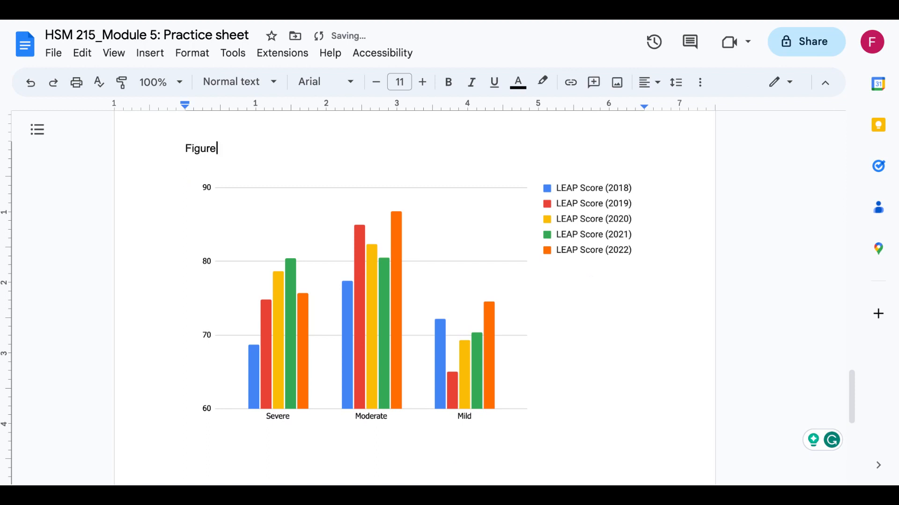
type("3:")
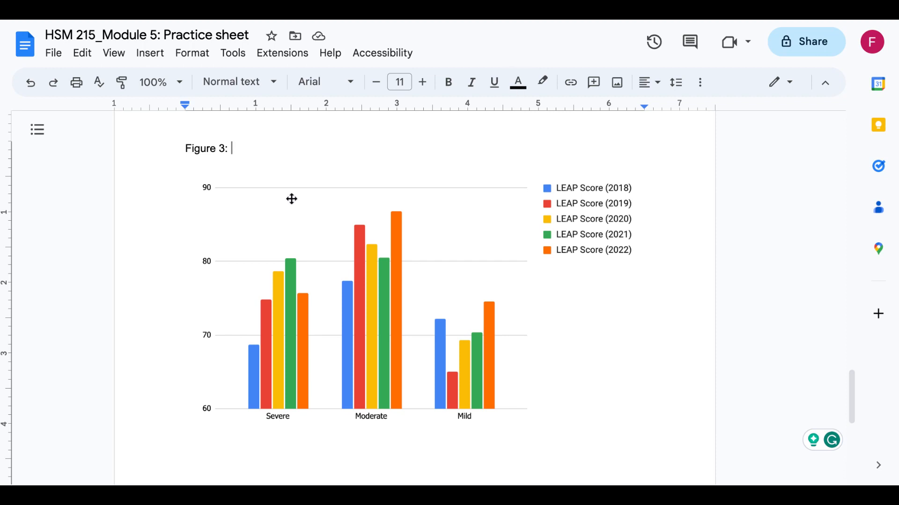
type("Compare ADHD symptoms to the LEAP scores of the last 5 years")
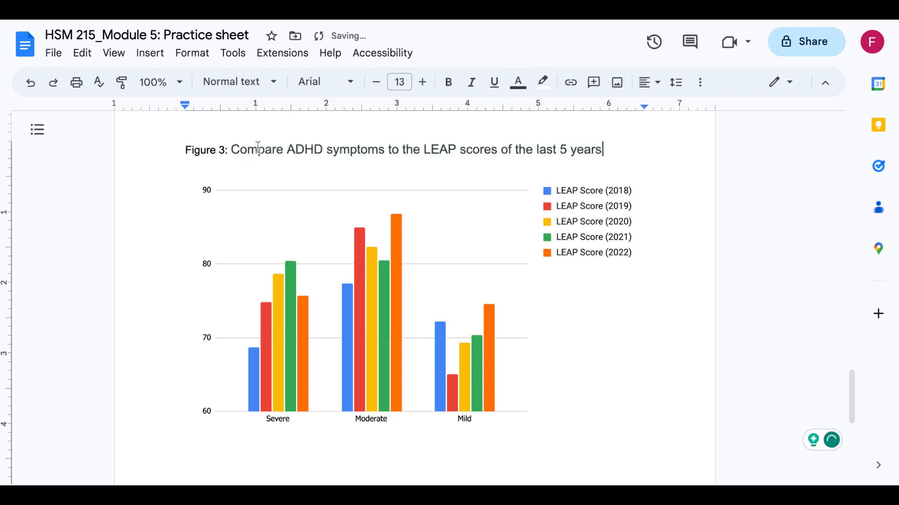
Step: Delete "Compare" from the Figure 3 caption so its text starts with "ADHD"
double_click(284, 150)
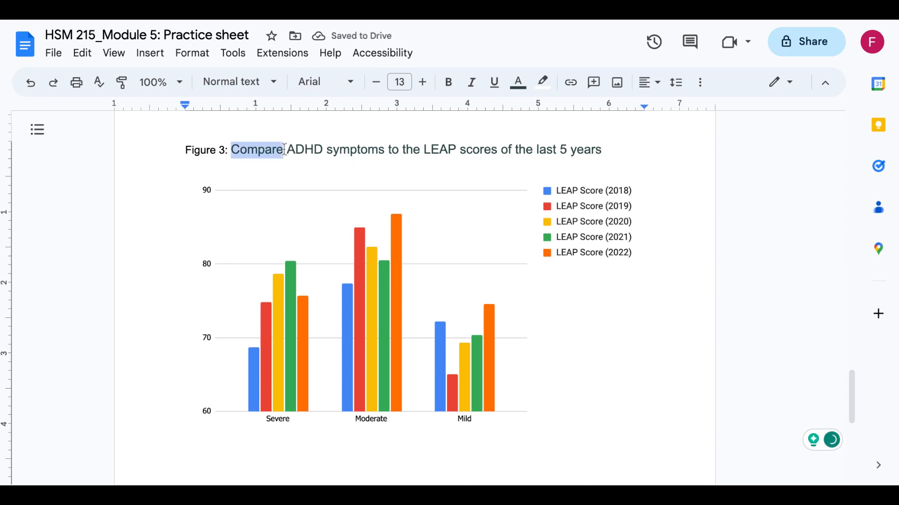
type("The")
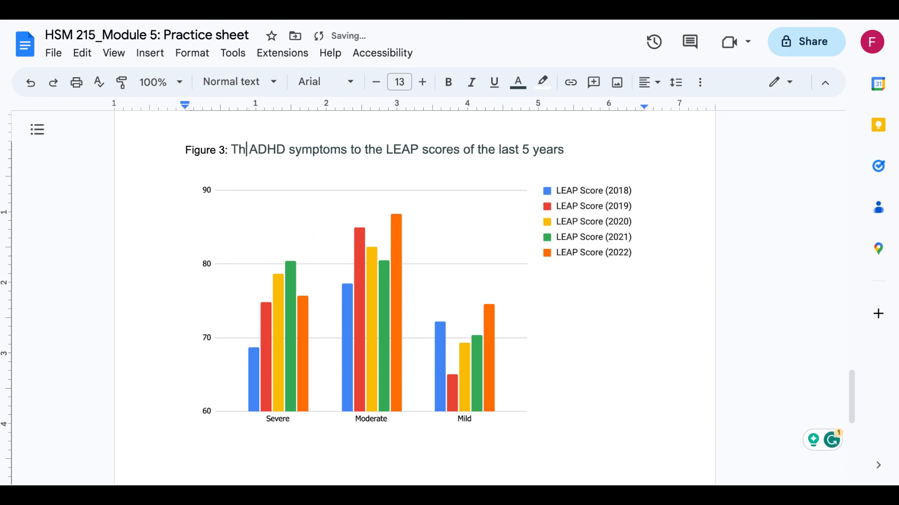
key("BackSpace")
key("BackSpace")
key("BackSpace")
key("BackSpace")
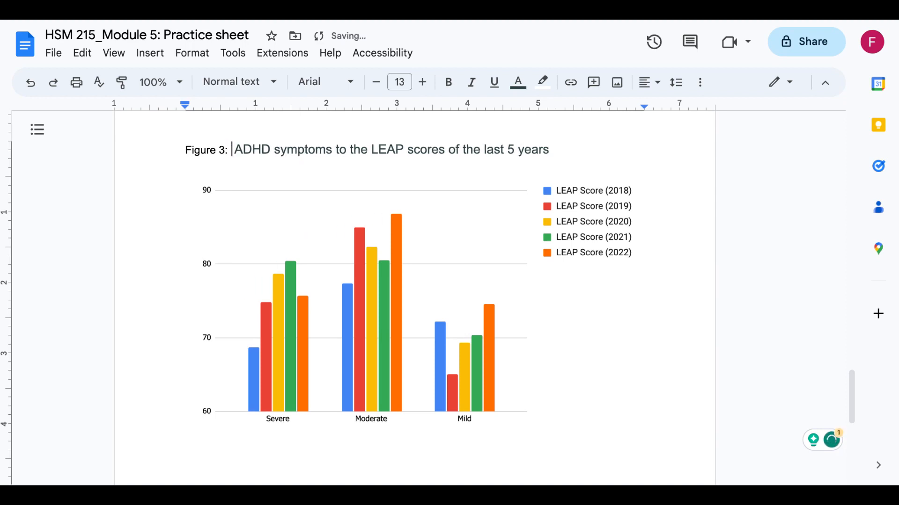
key("BackSpace")
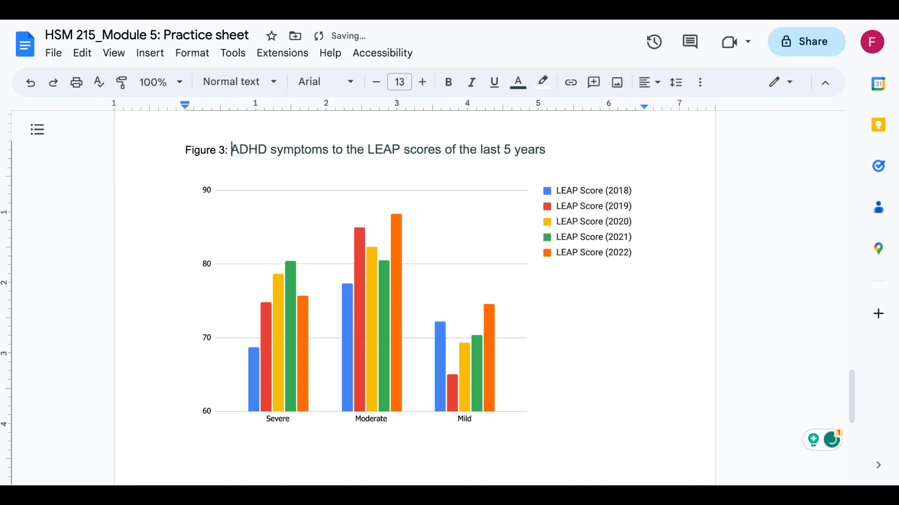
Step: Replace "to the" with "compared to Average" in the Figure 3 caption
left_click(362, 147)
key("ctrl+shift+Left")
key("ctrl+shift+Left")
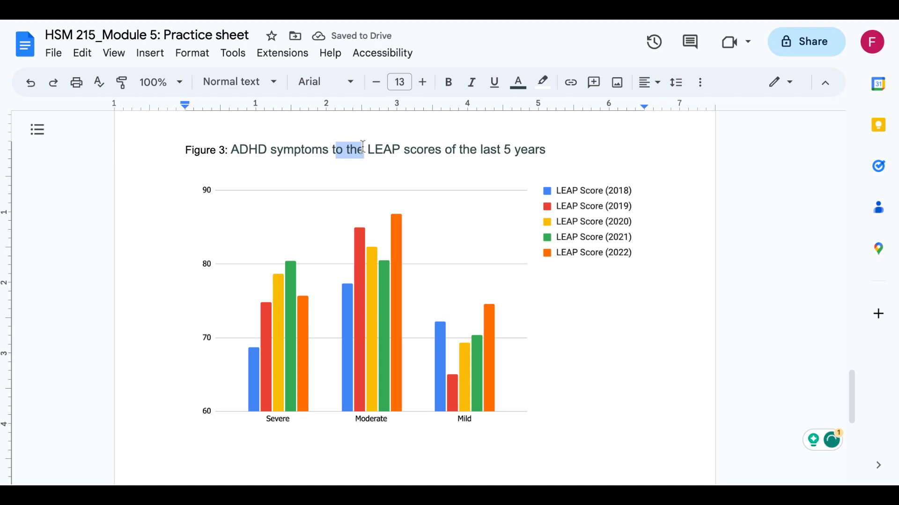
type("compared to Average")
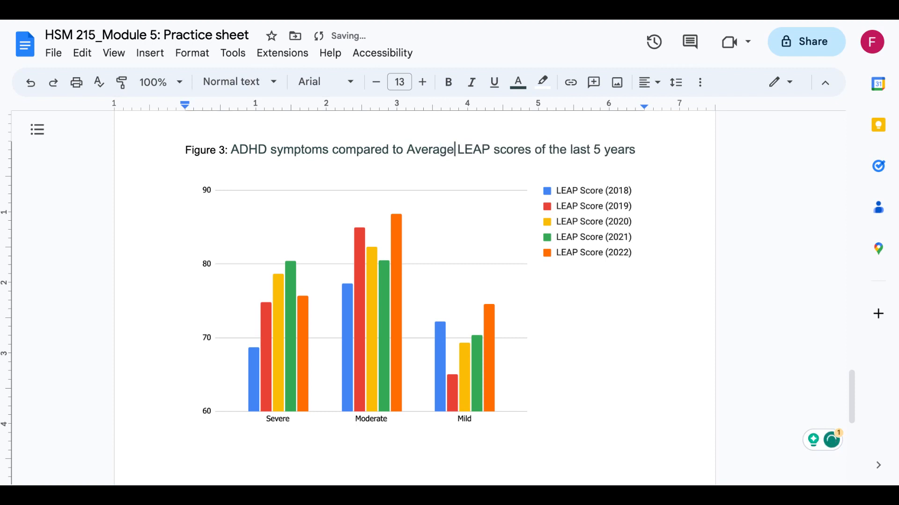
Step: Capitalize "Scores" and "Symptoms" and replace "of the last 5 years" with "(2018 - 2022)" in the Figure 3 caption
left_click_drag(494, 151, 501, 152)
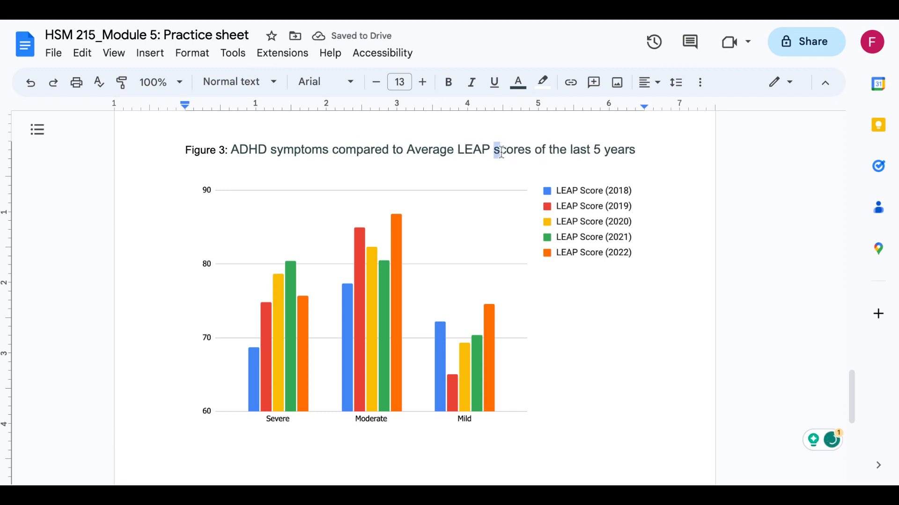
type("S")
left_click_drag(640, 149, 537, 149)
key("BackSpace")
type("(2018 - 2022")
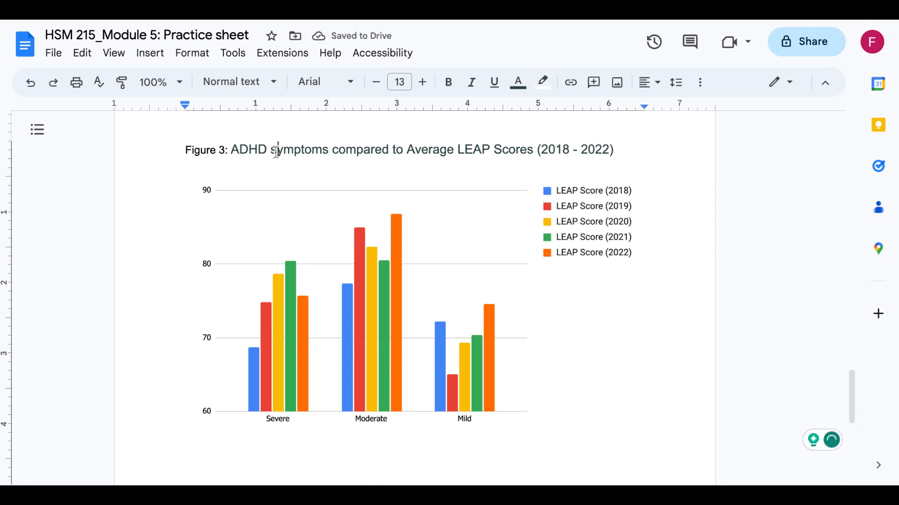
type("S")
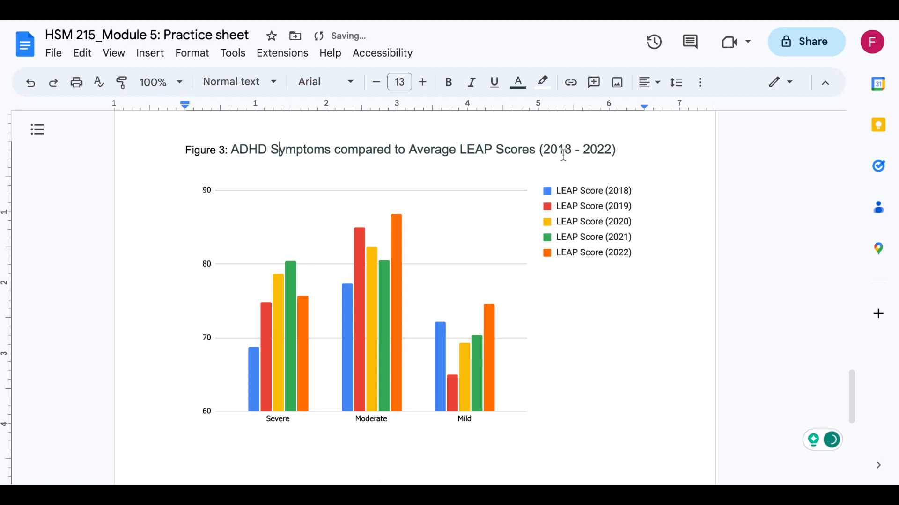
Step: Format the whole Figure 3 caption in Barlow at font size 13
left_click_drag(620, 149, 192, 149)
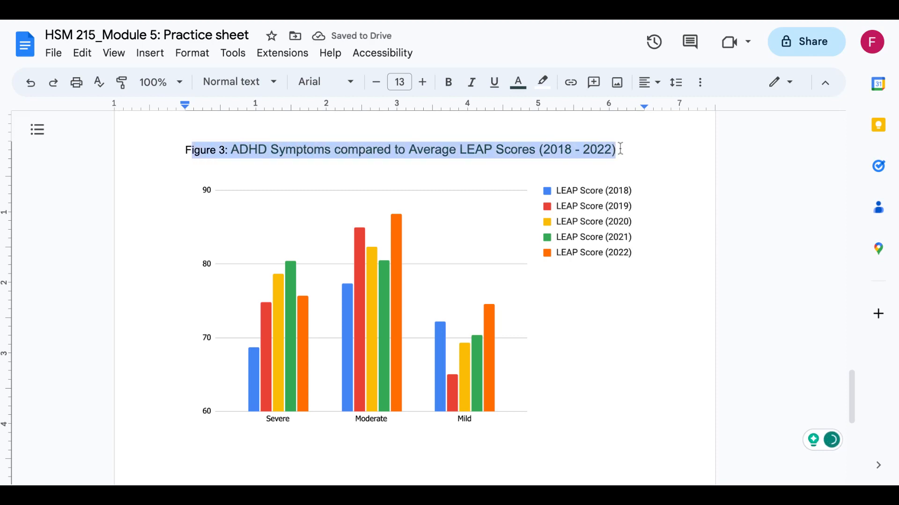
left_click(350, 83)
left_click(340, 168)
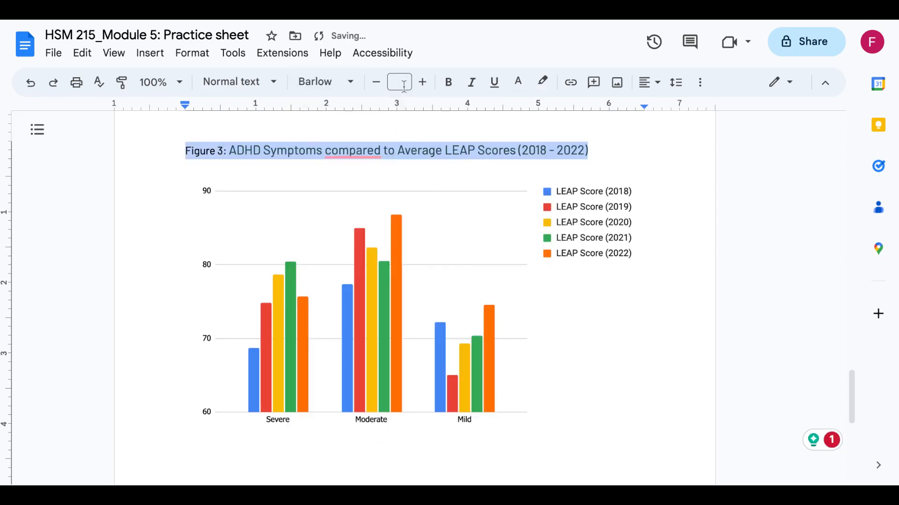
left_click(400, 83)
type("12")
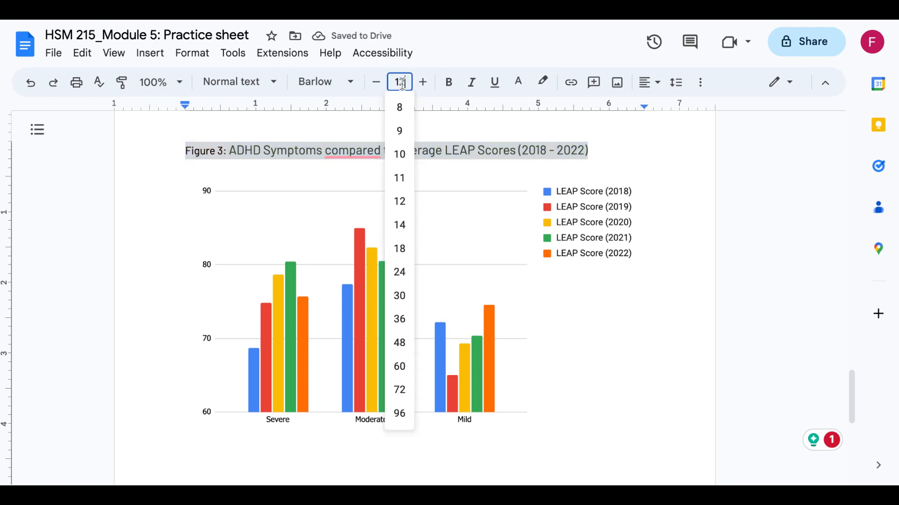
key("Return")
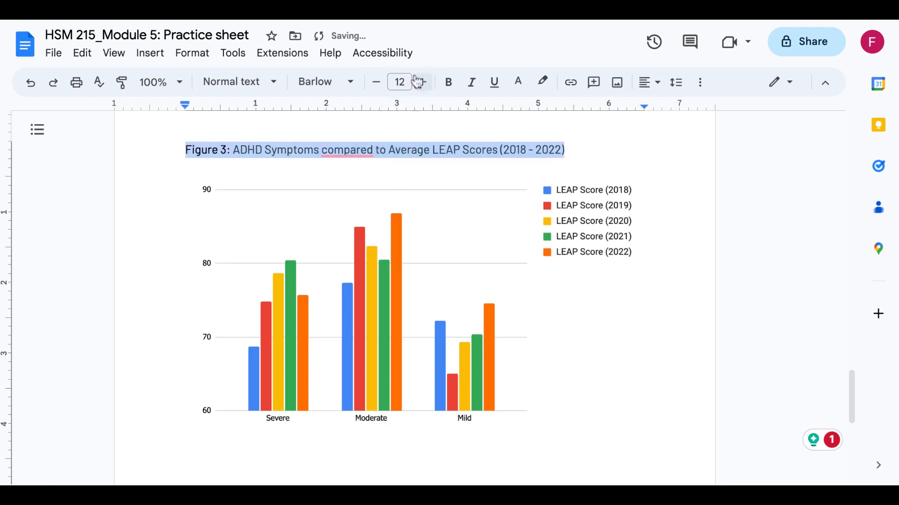
left_click(422, 83)
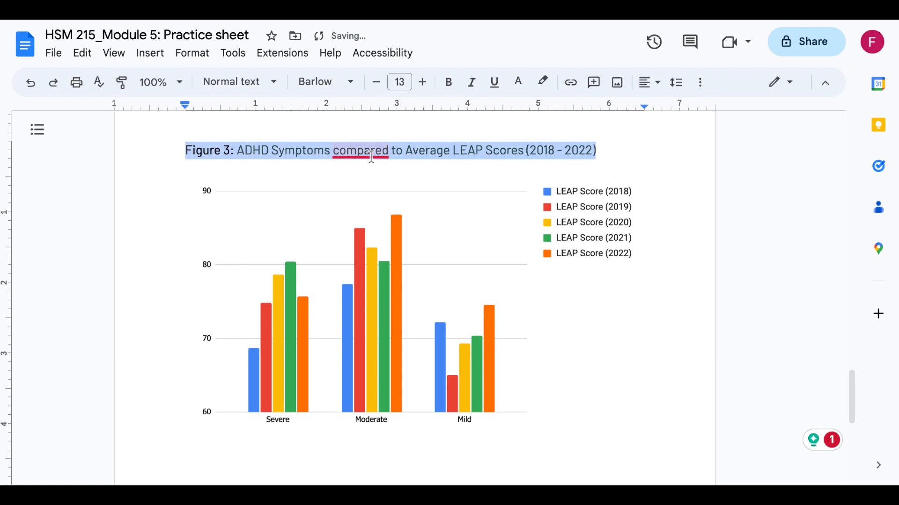
Step: Accept the writing suggestion that capitalizes "Compared" in the Figure 3 caption
mouse_move(371, 157)
left_click(378, 196)
left_click(632, 142)
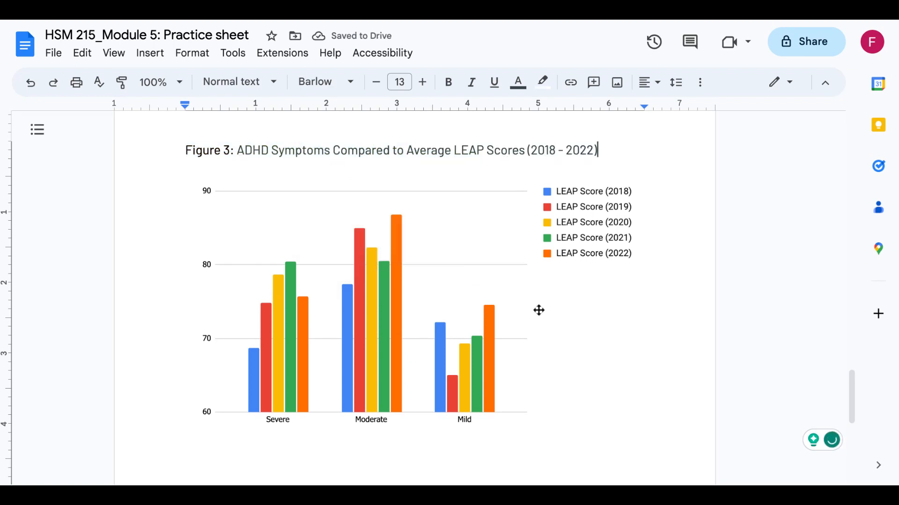
Step: Make the whole Figure 3 caption bold and deselect it
mouse_move(188, 152)
left_mouse_down()
mouse_move(603, 172)
mouse_move(586, 152)
left_mouse_up()
left_click(448, 83)
left_click(650, 151)
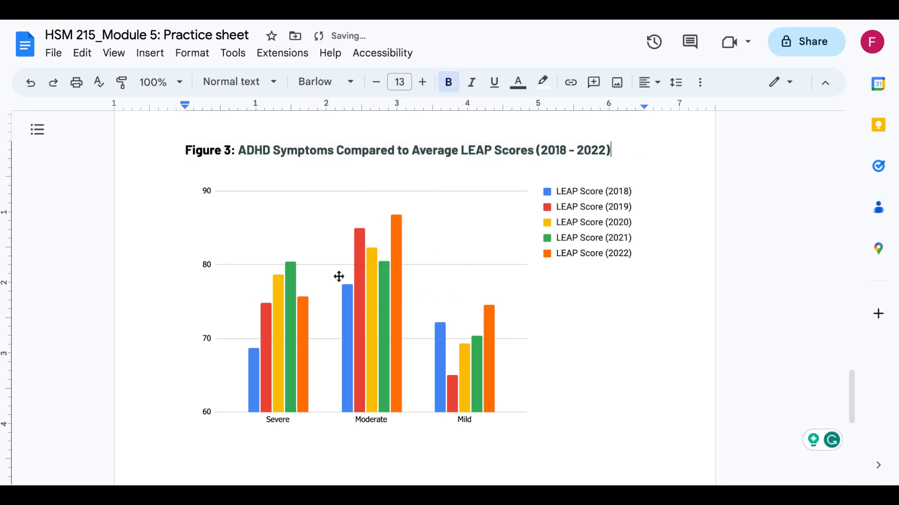
Step: Capitalize "Satisfaction" in the Figure 2 caption above the line chart
scroll(365, 271, "up", 10)
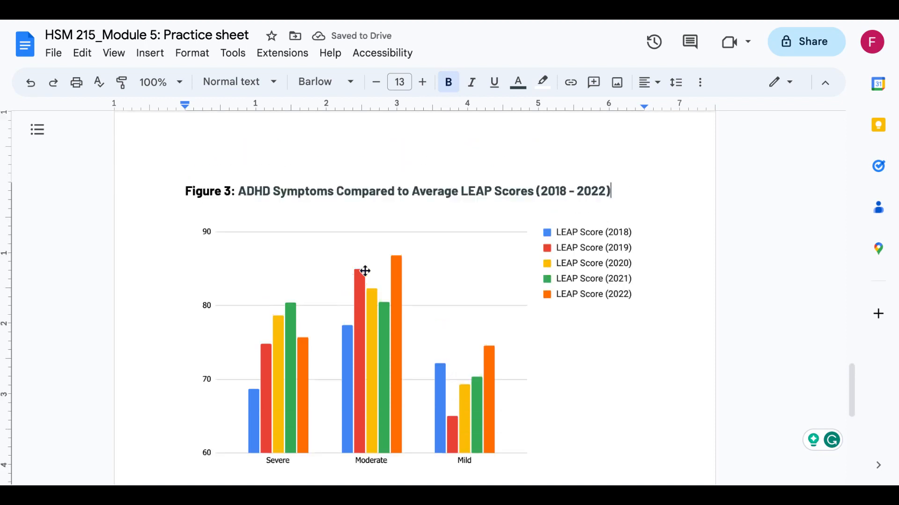
scroll(414, 300, "up", 6)
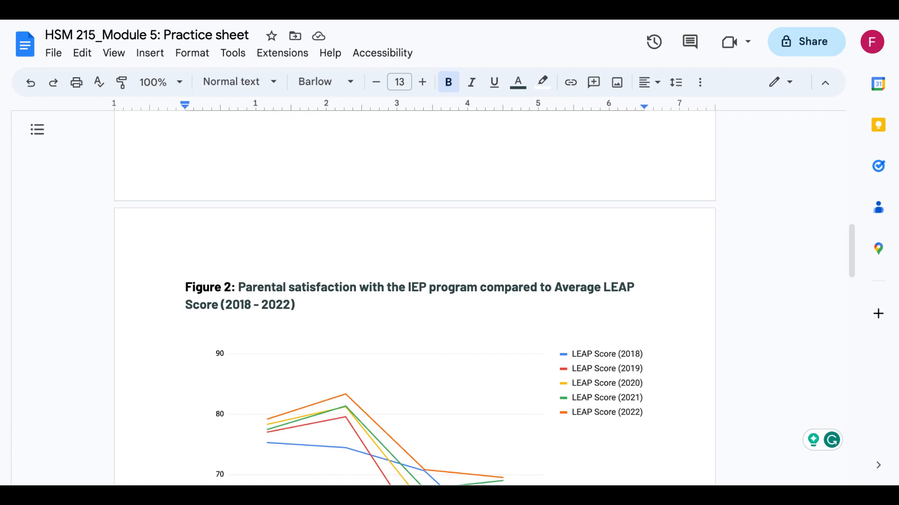
scroll(414, 300, "down", 2)
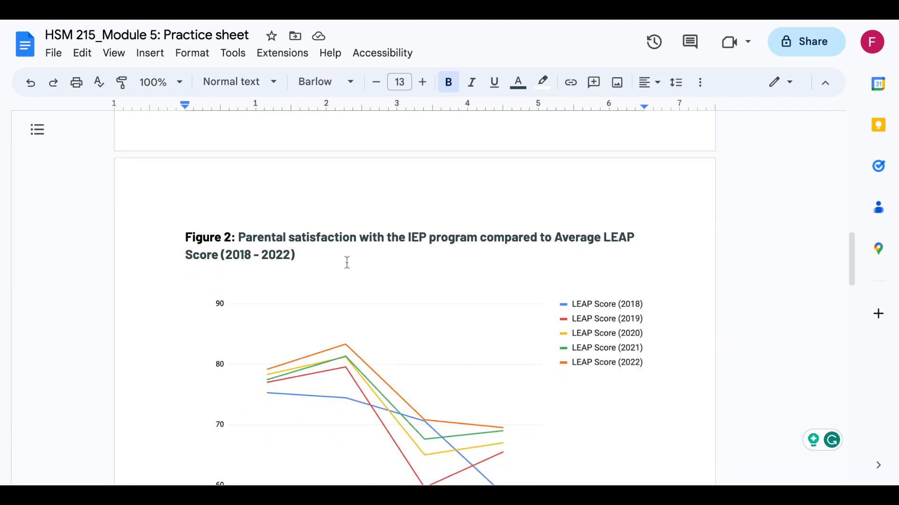
left_click(294, 241)
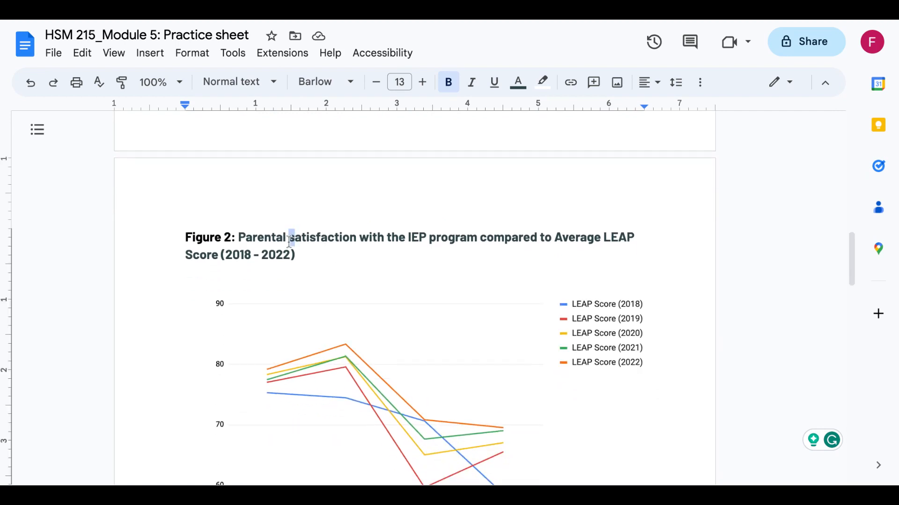
type("S")
Step: Reduce the font size of the whole Figure 1 caption above the pie chart by one point and deselect it
scroll(686, 278, "down", 2)
scroll(568, 309, "up", 15)
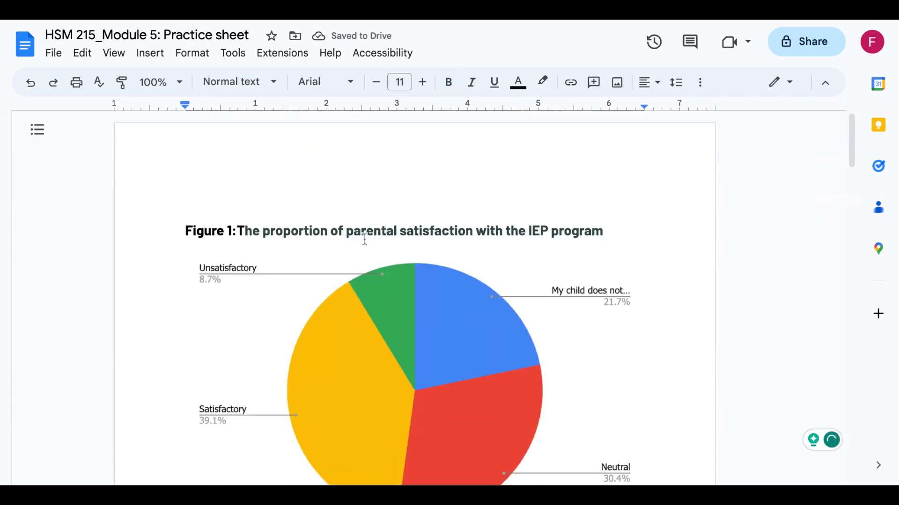
left_click(346, 234)
left_click_drag(608, 231, 185, 230)
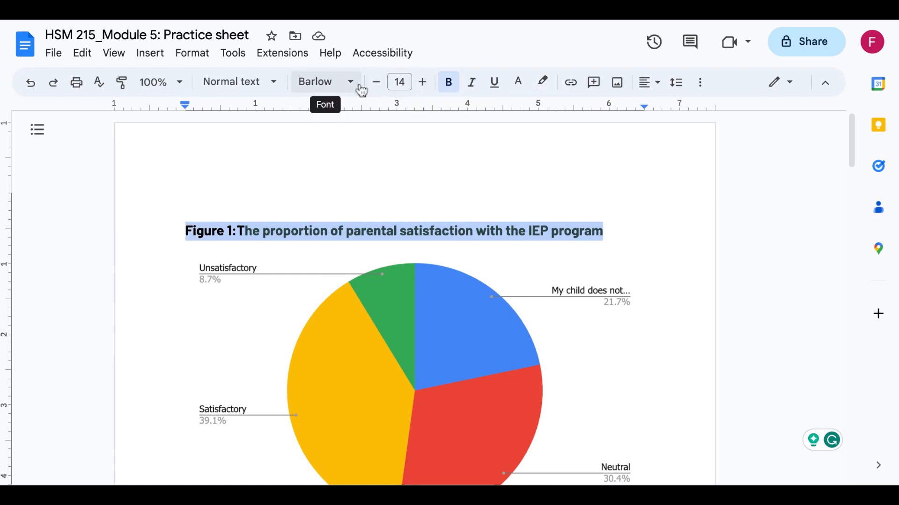
left_click(376, 85)
left_click(640, 174)
scroll(511, 281, "down", 10)
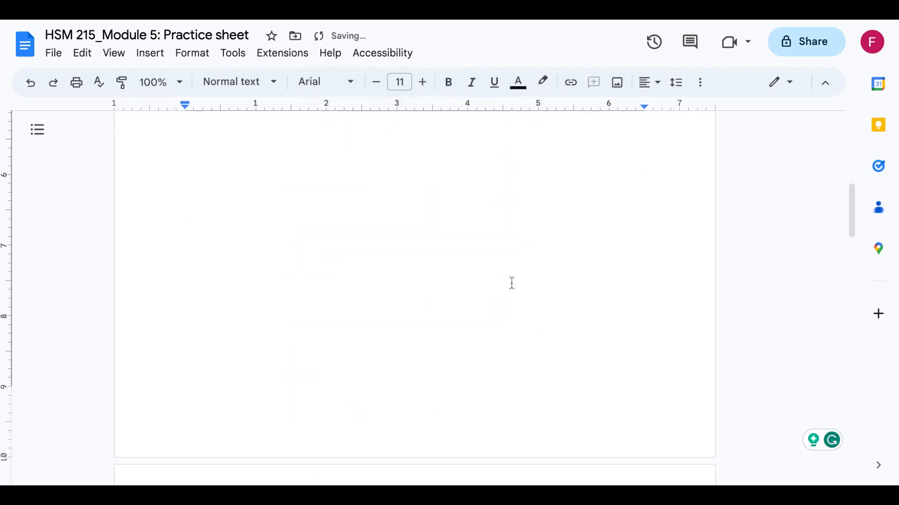
Step: Remove the blank line above the Figure 1 caption on the pie chart's page
scroll(513, 282, "up", 6)
scroll(513, 283, "up", 5)
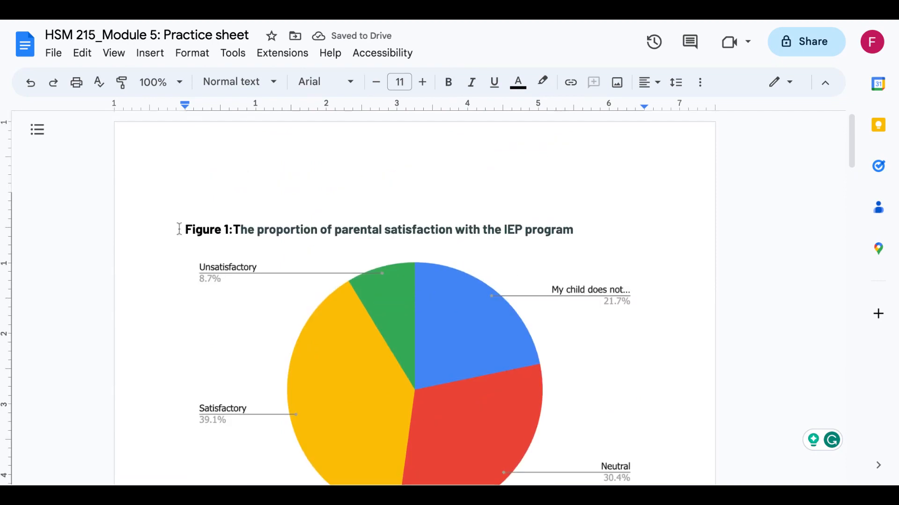
left_click(186, 230)
key("BackSpace")
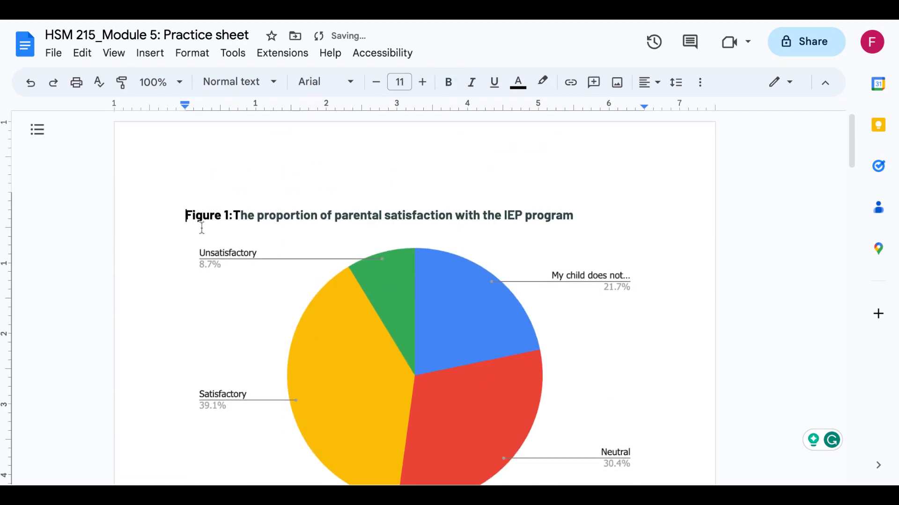
Step: Review the captions and chart placement on all three figure pages through to the end of the document
scroll(396, 287, "down", 15)
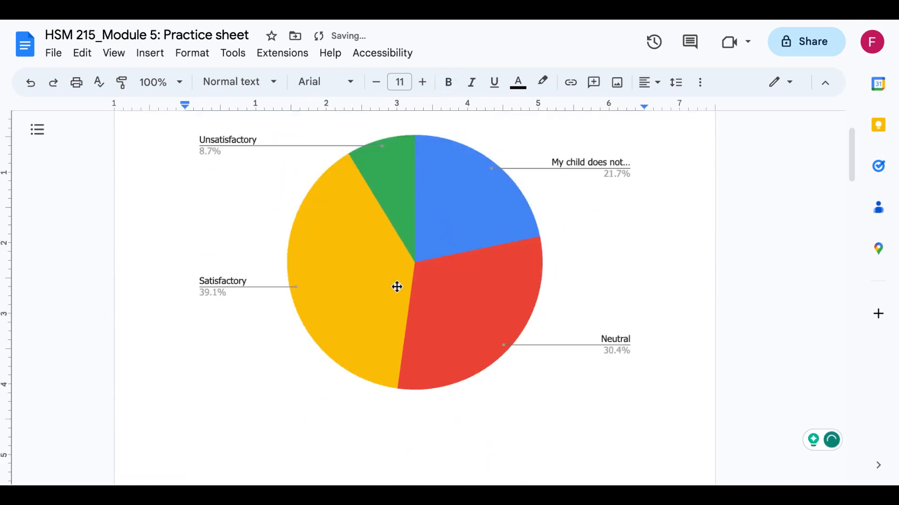
scroll(397, 284, "down", 18)
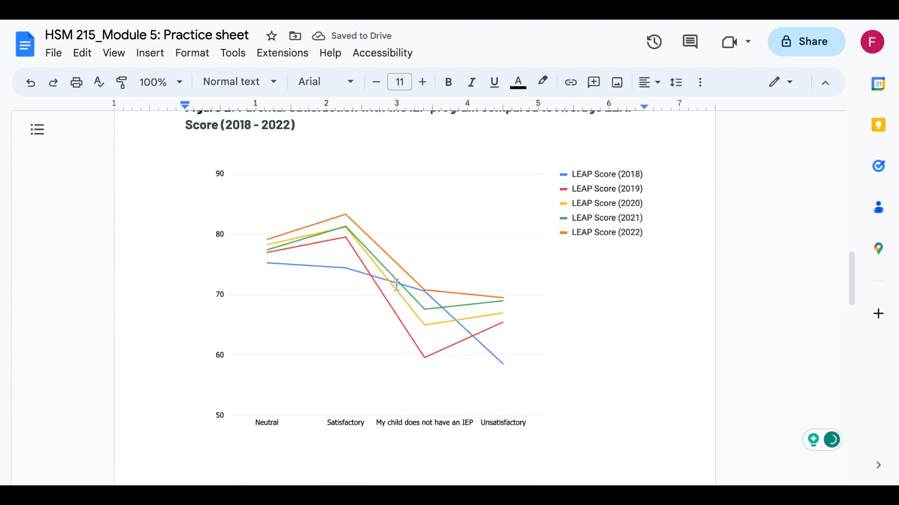
scroll(396, 284, "down", 1)
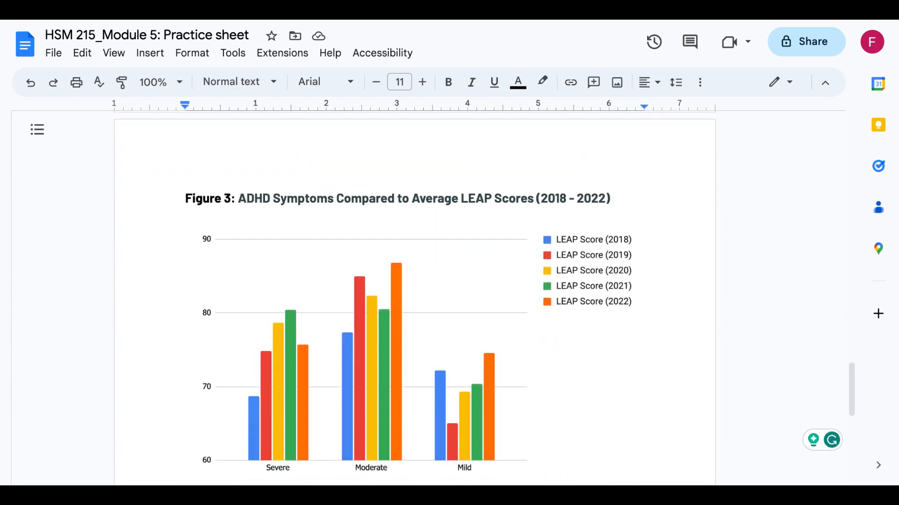
scroll(396, 284, "down", 7)
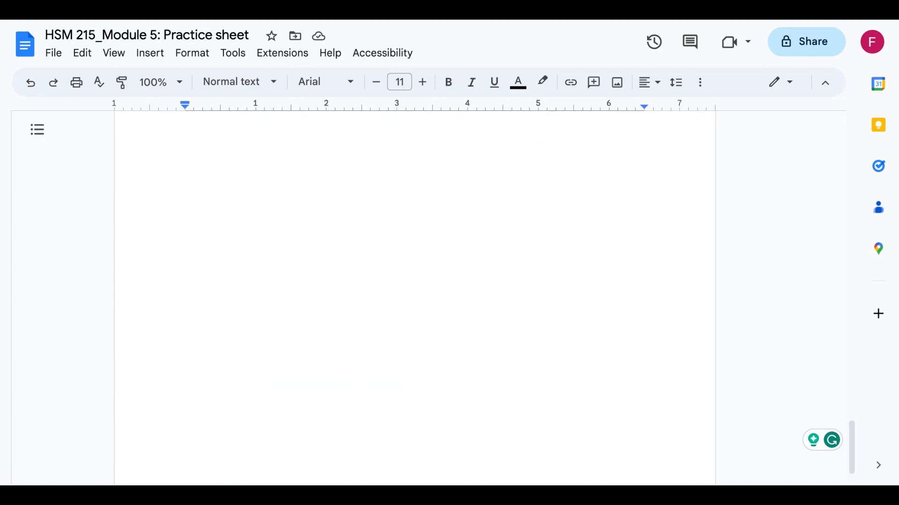